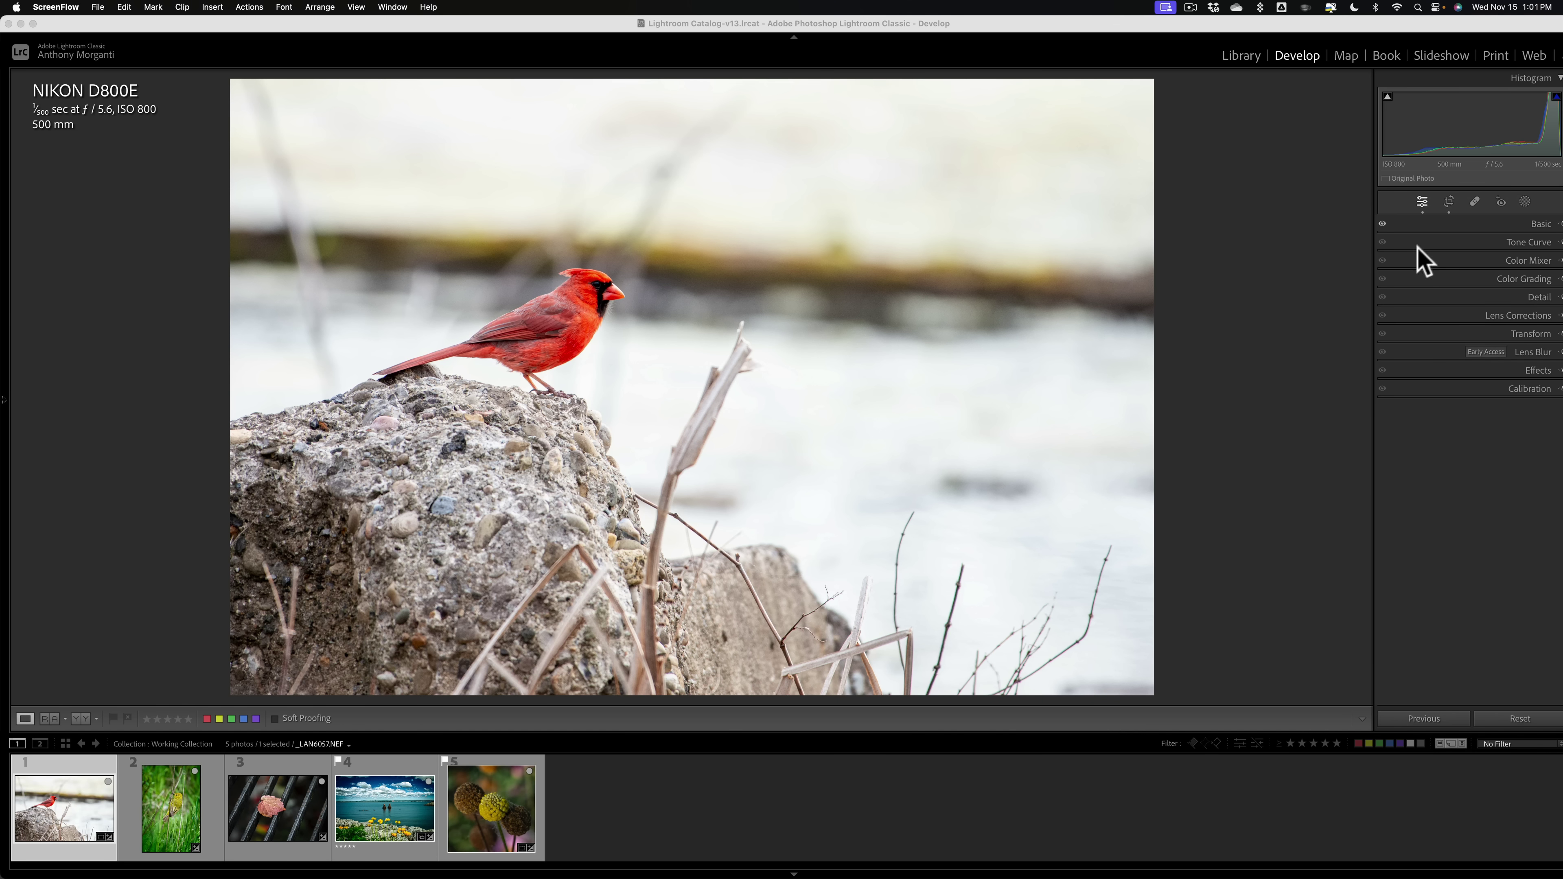
# - Create a Subject mask on the cardinal photo
pyautogui.click(1450, 202)
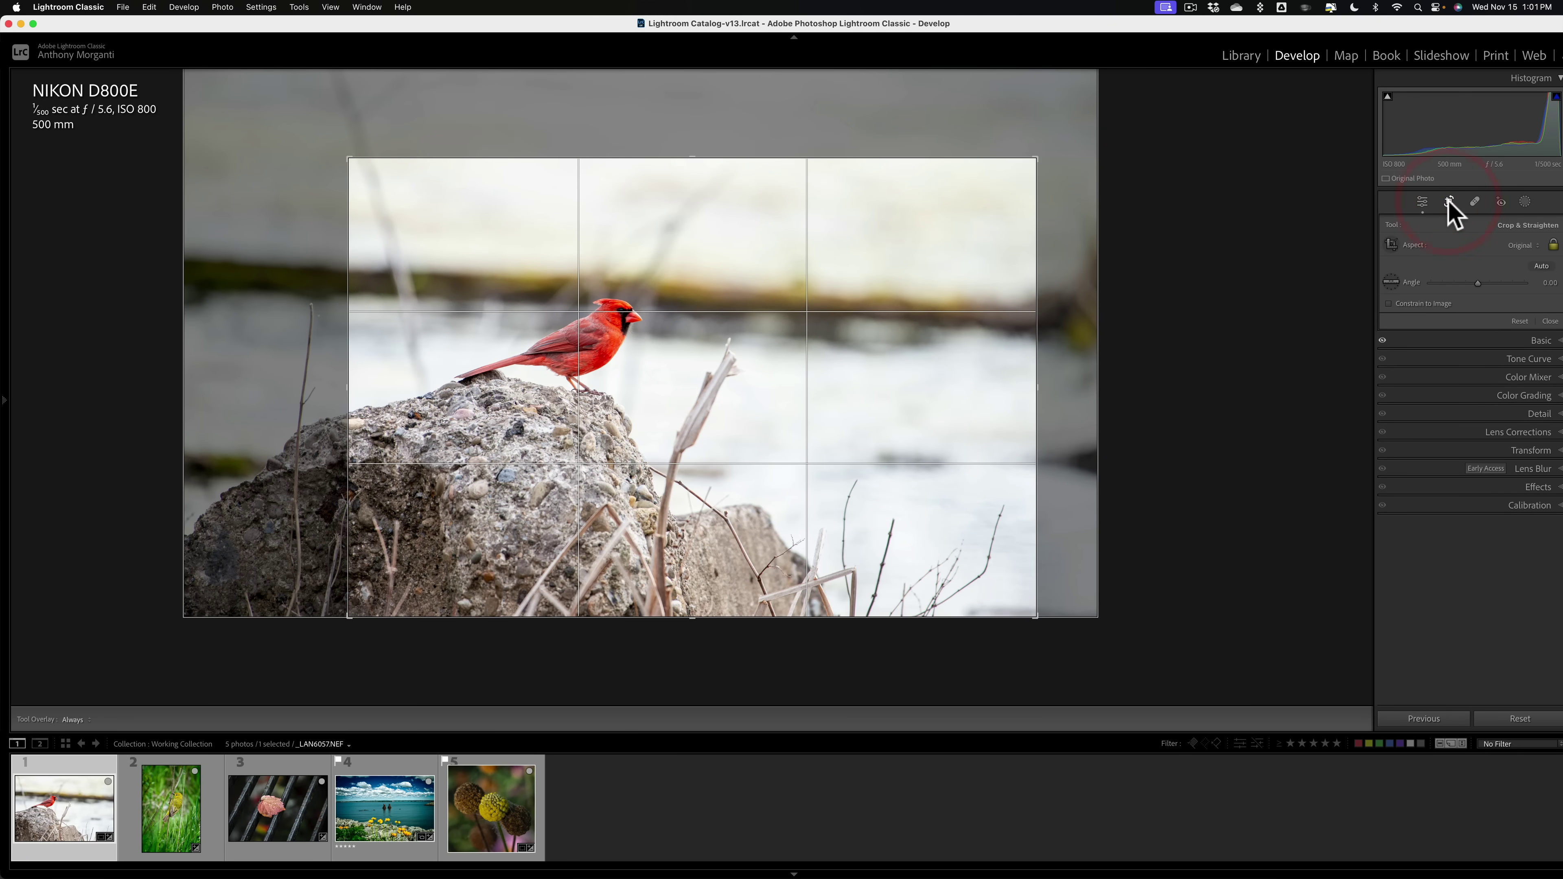
pyautogui.click(1450, 203)
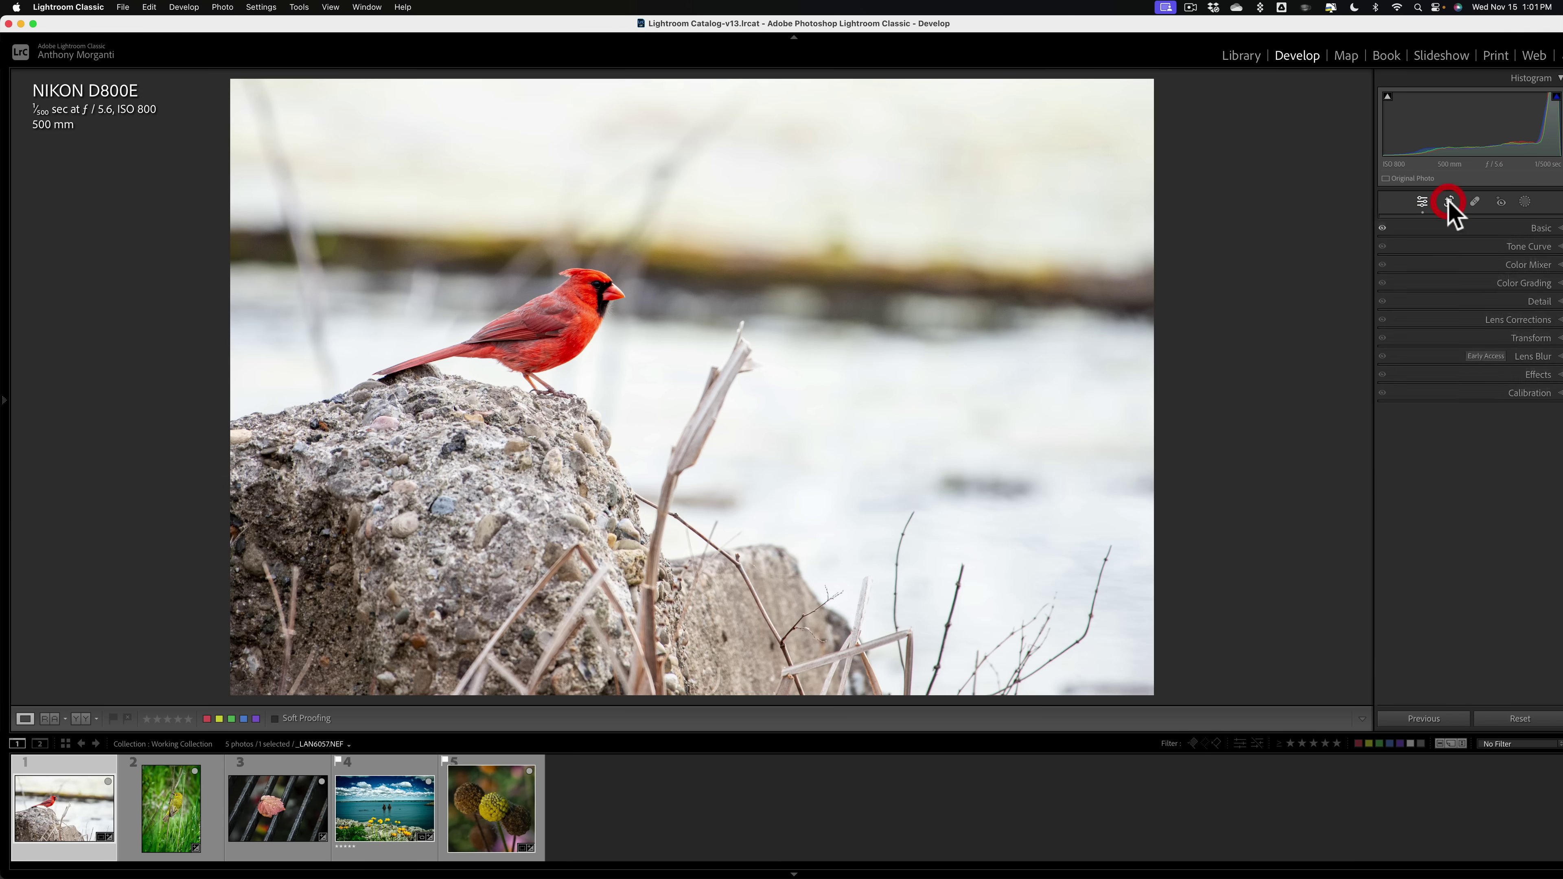
pyautogui.click(1541, 225)
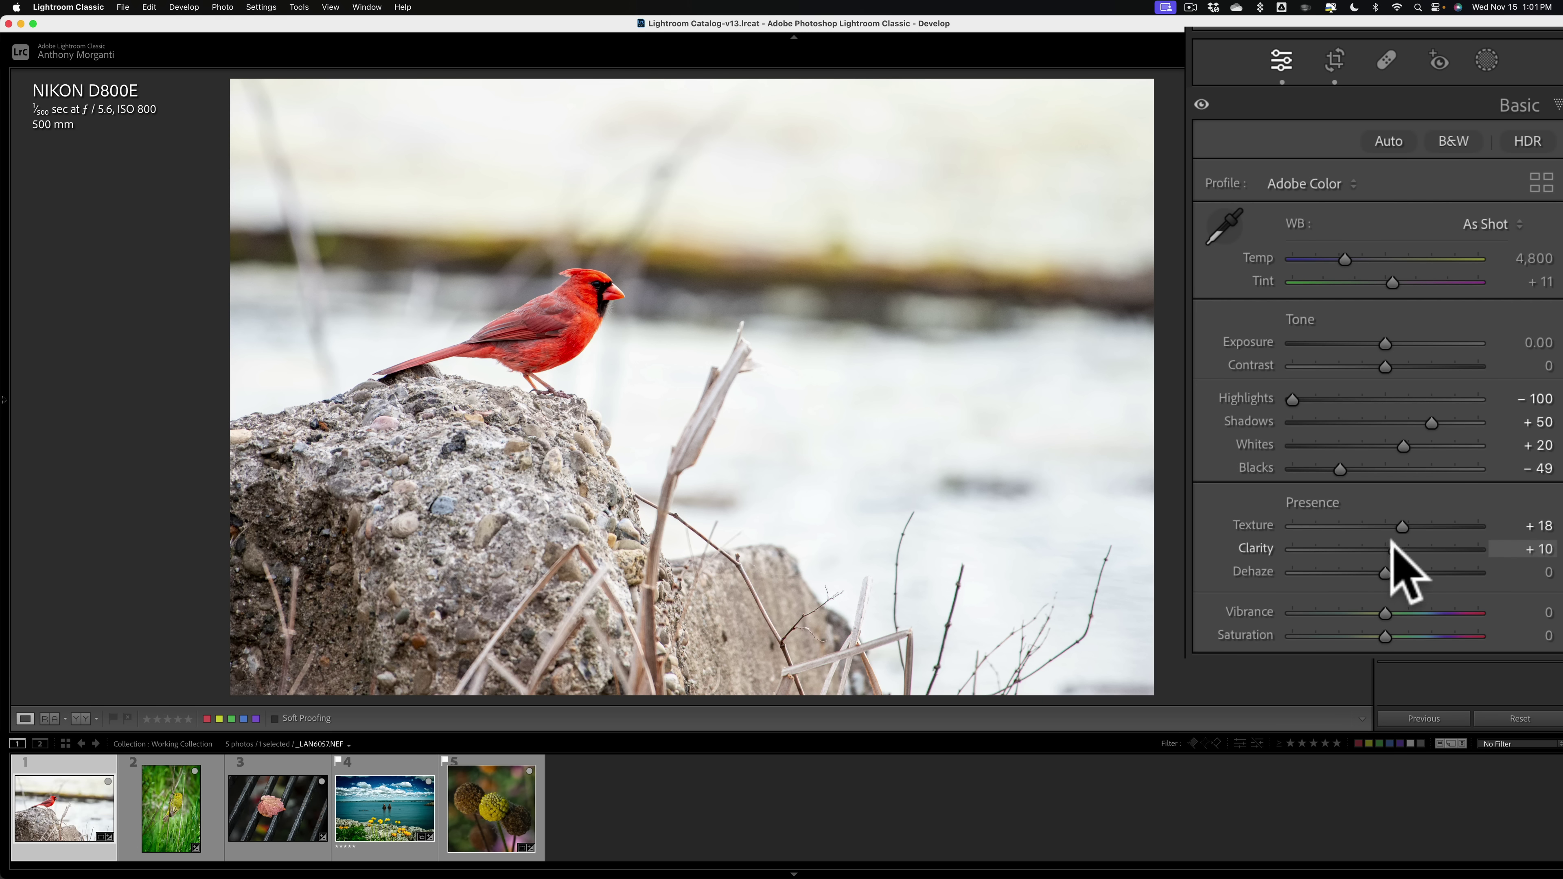
pyautogui.click(1539, 225)
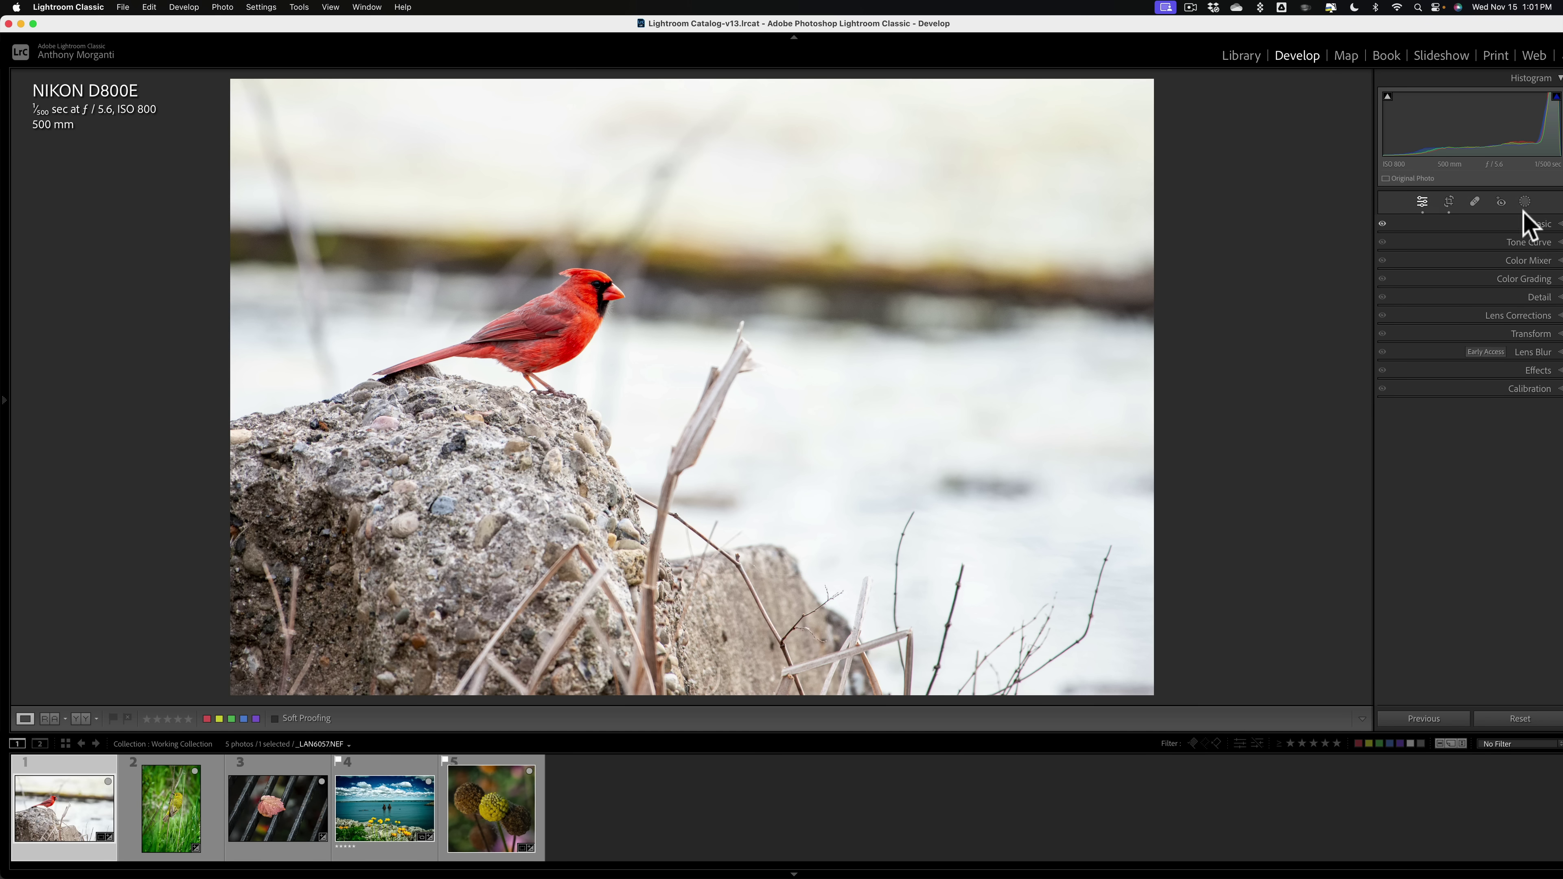
pyautogui.click(1527, 204)
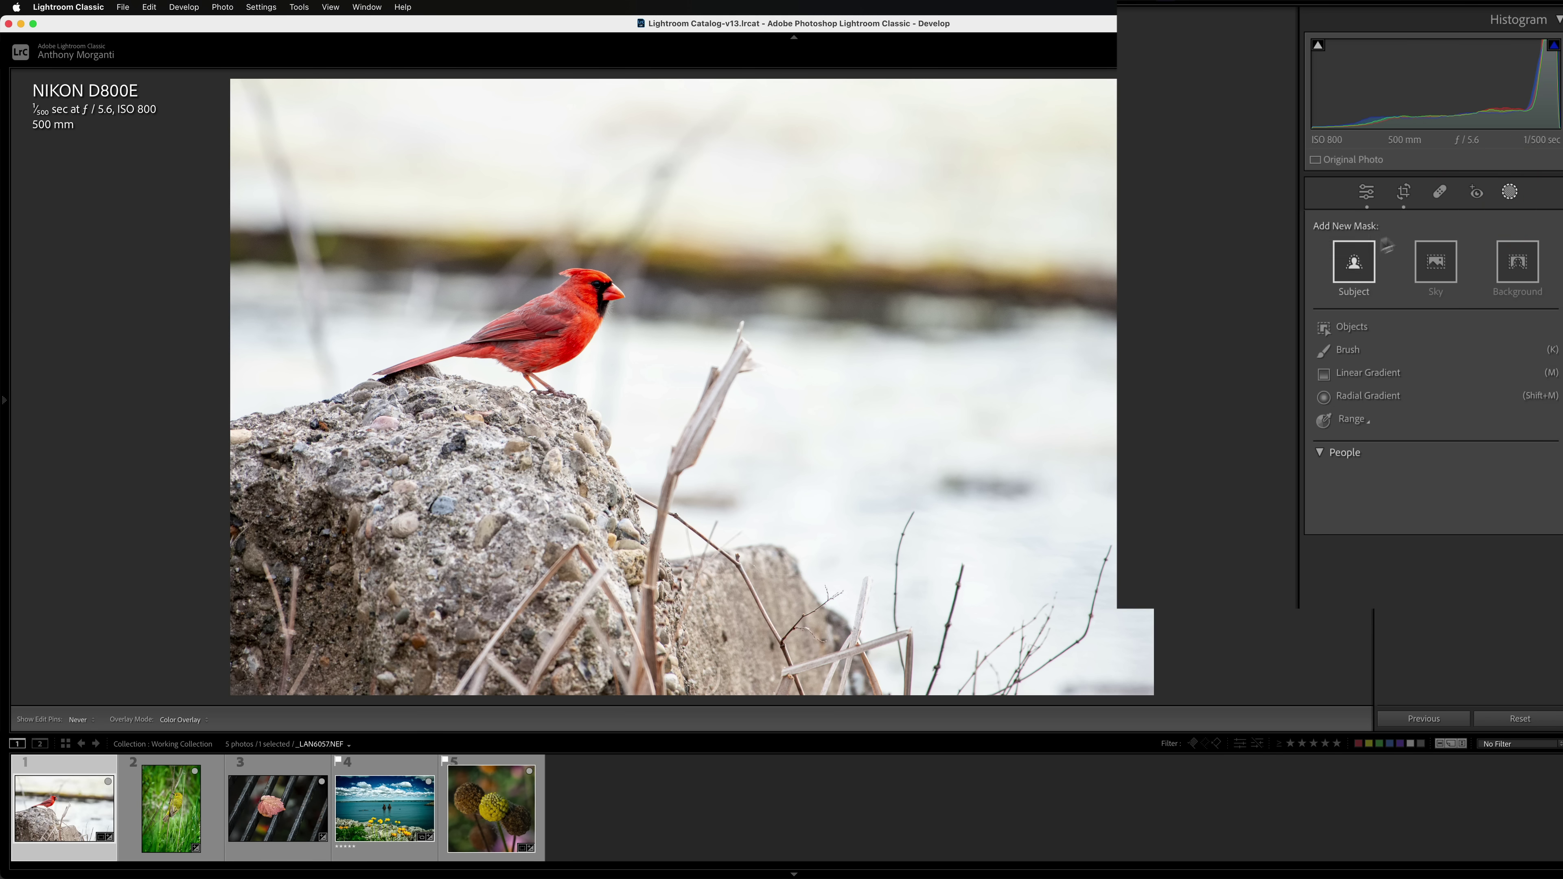
pyautogui.click(1355, 261)
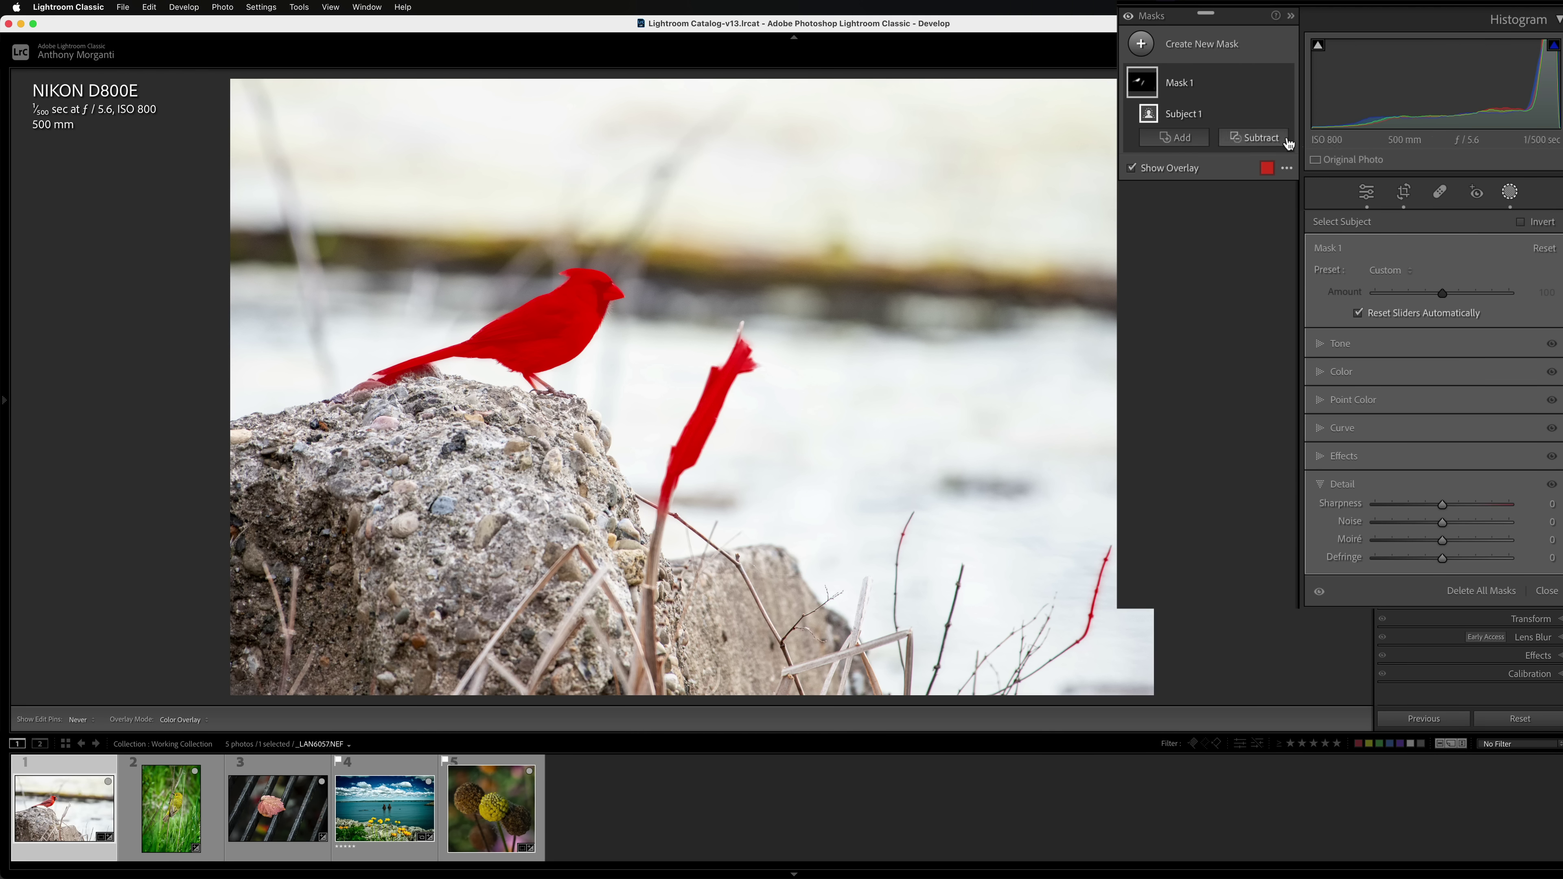
# - Erase the upper, red right and lower right stems from the mask with a size 11 subtract brush
pyautogui.click(1249, 143)
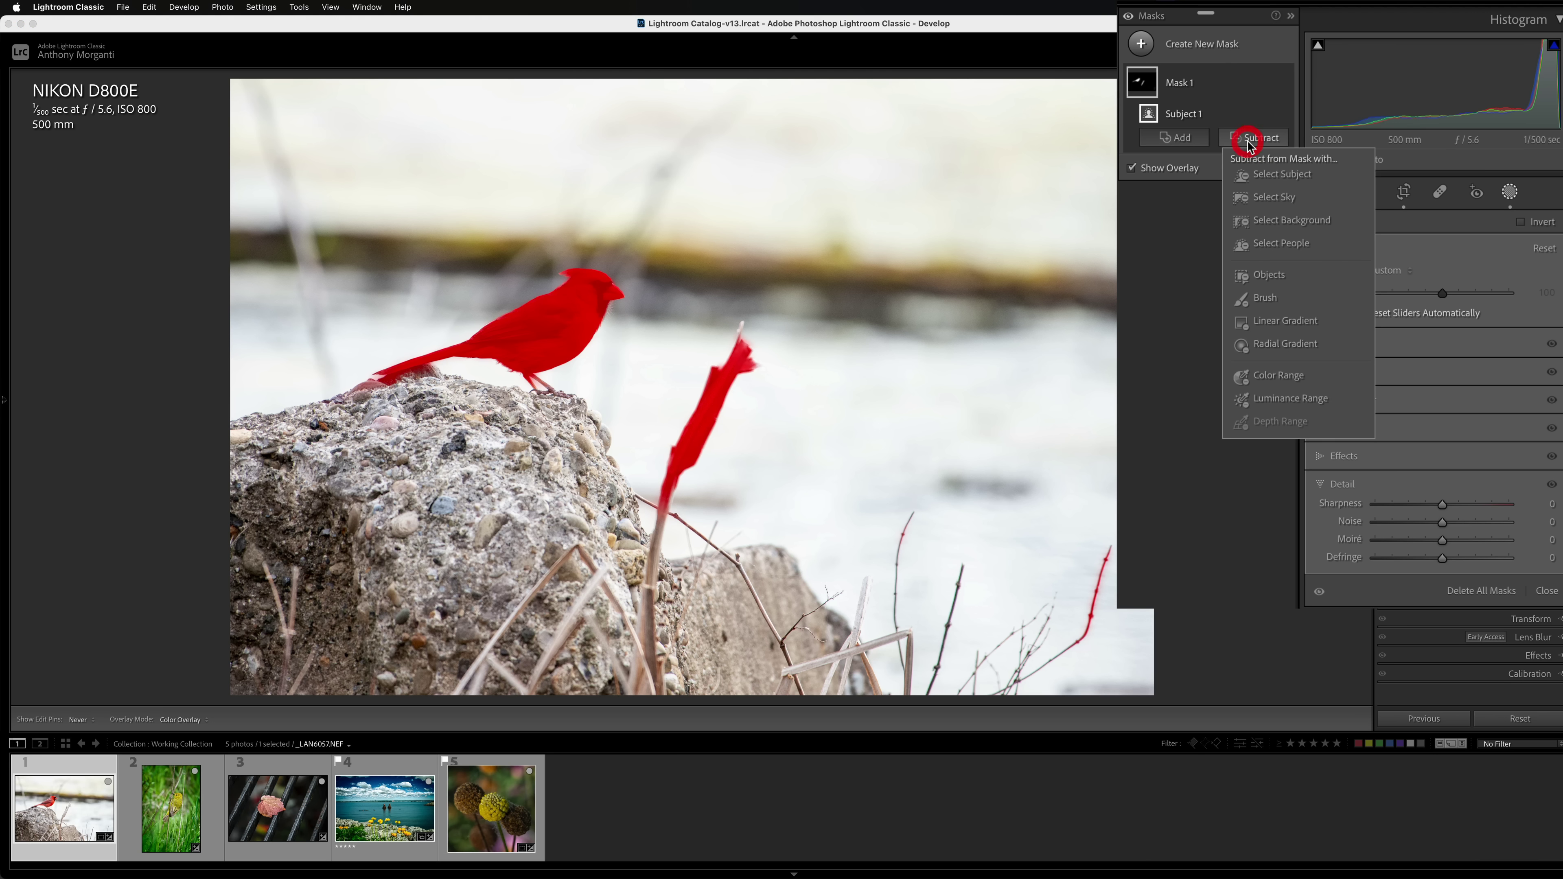
pyautogui.click(1263, 296)
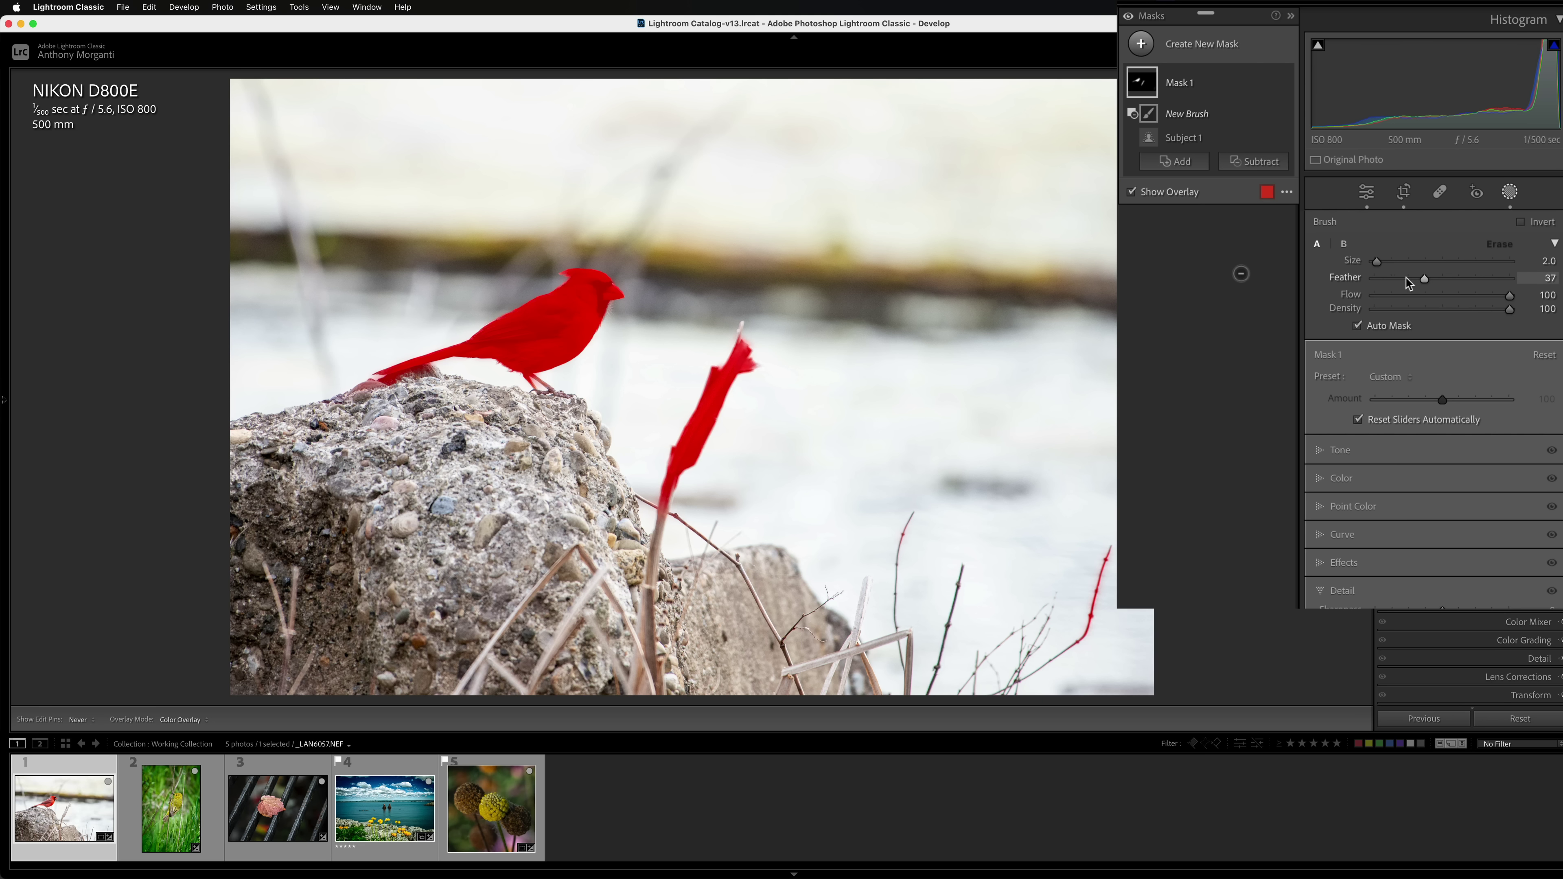
pyautogui.moveTo(1376, 263); pyautogui.dragTo(1392, 262)
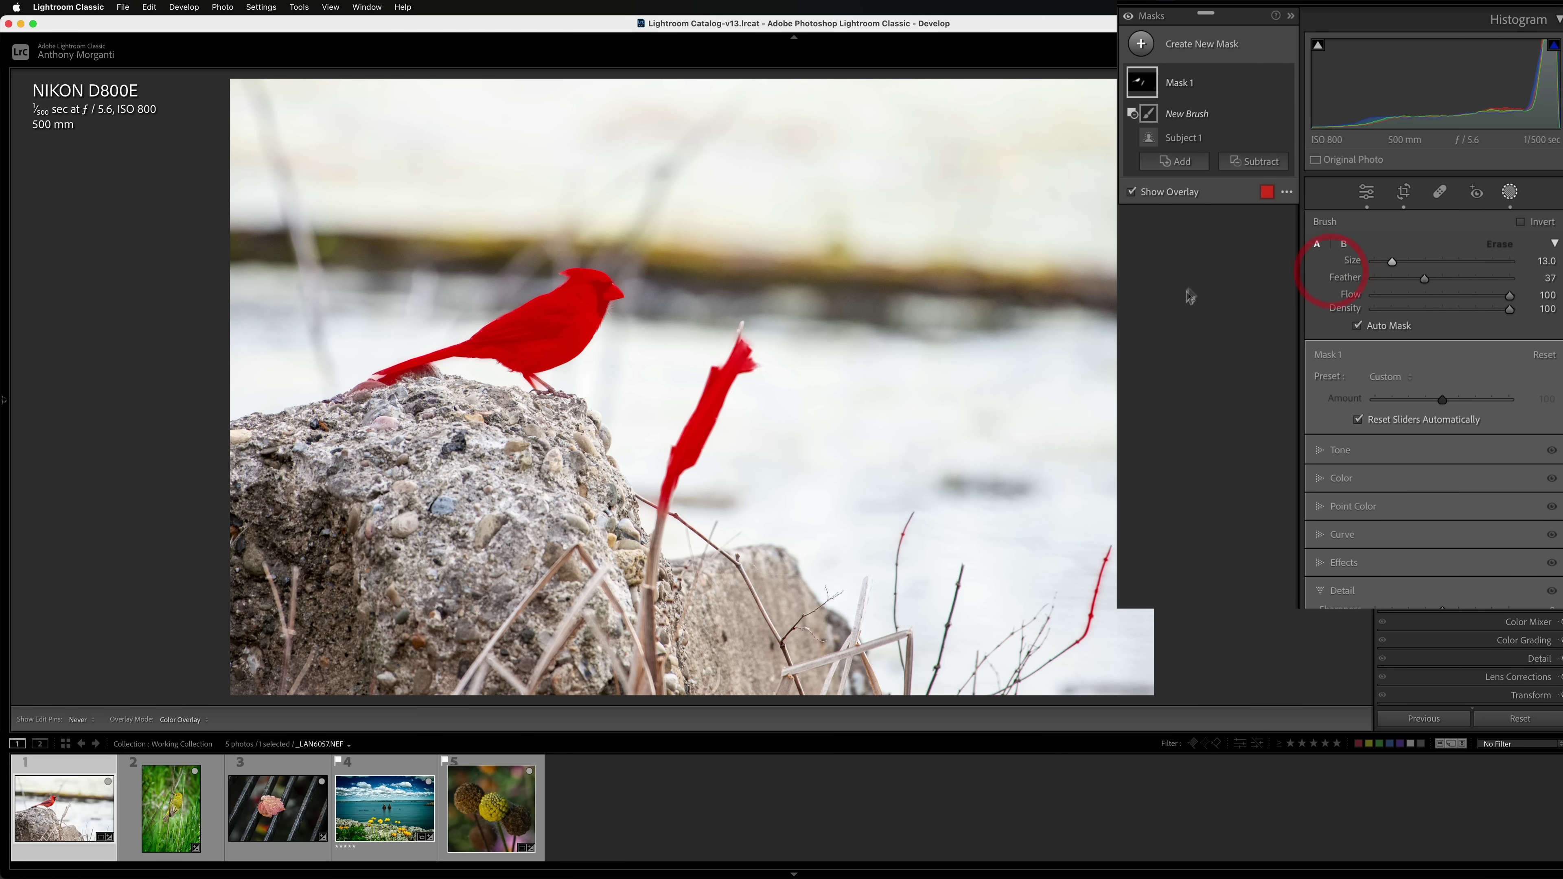
pyautogui.press(']')
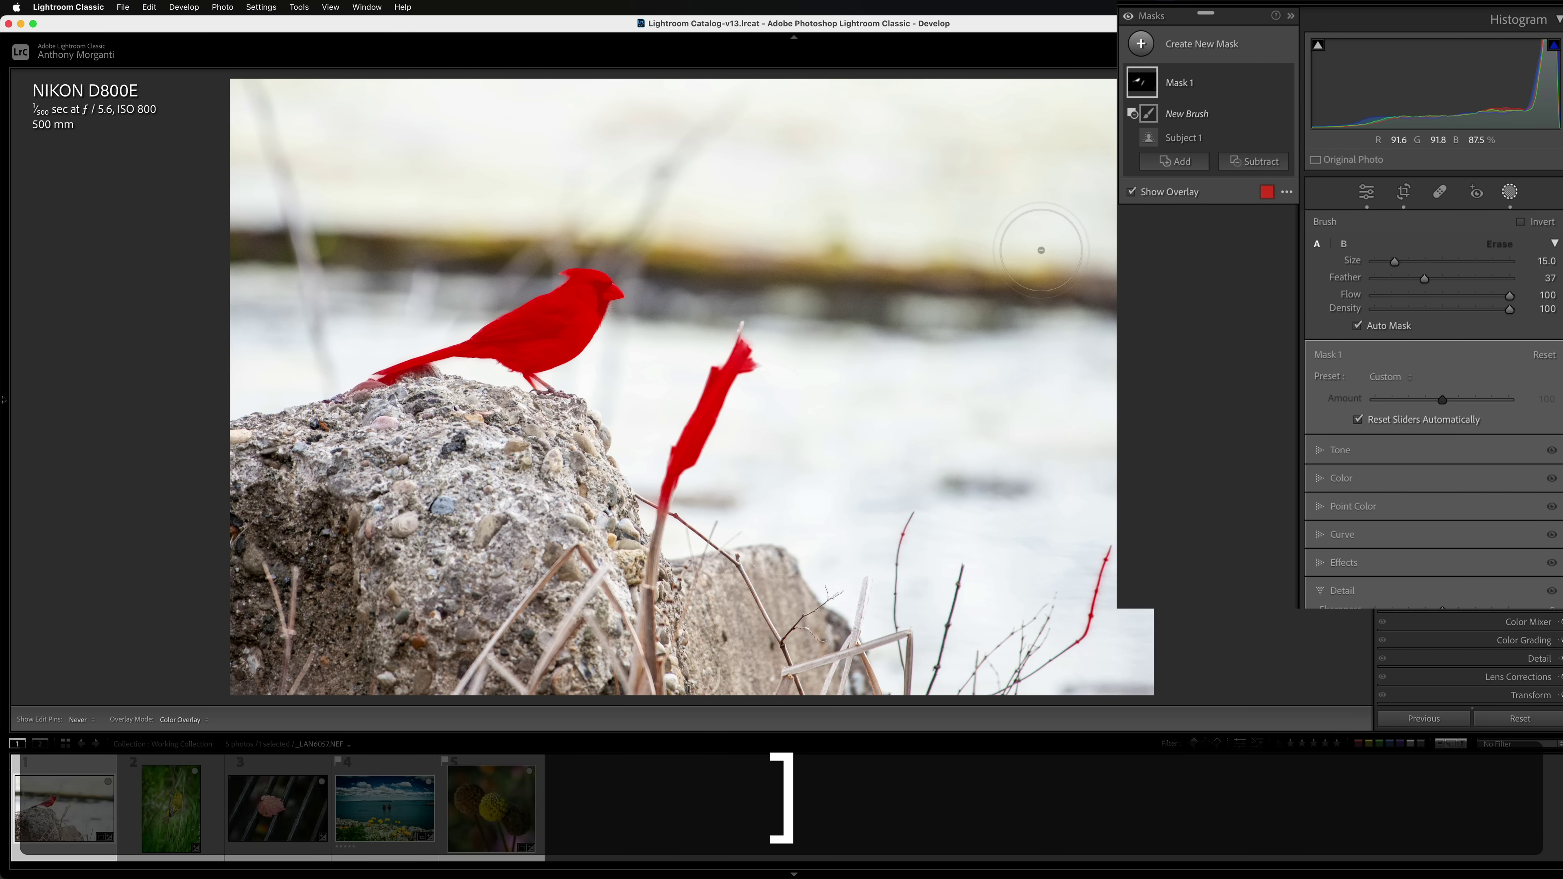
pyautogui.press('[')
pyautogui.press('[')
pyautogui.press('[')
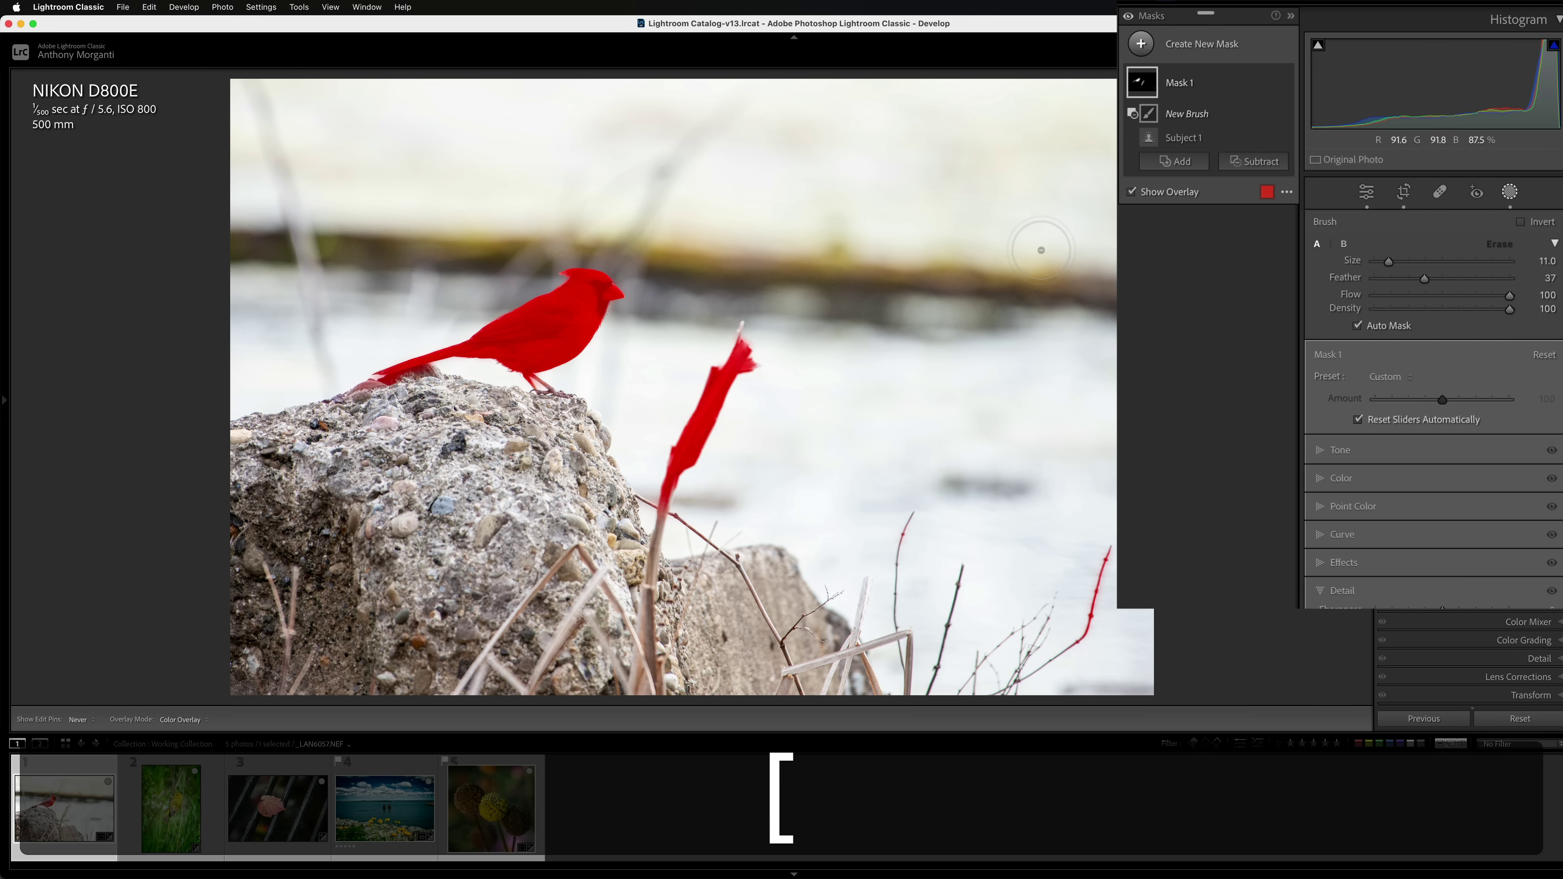
pyautogui.press(']')
pyautogui.press(']')
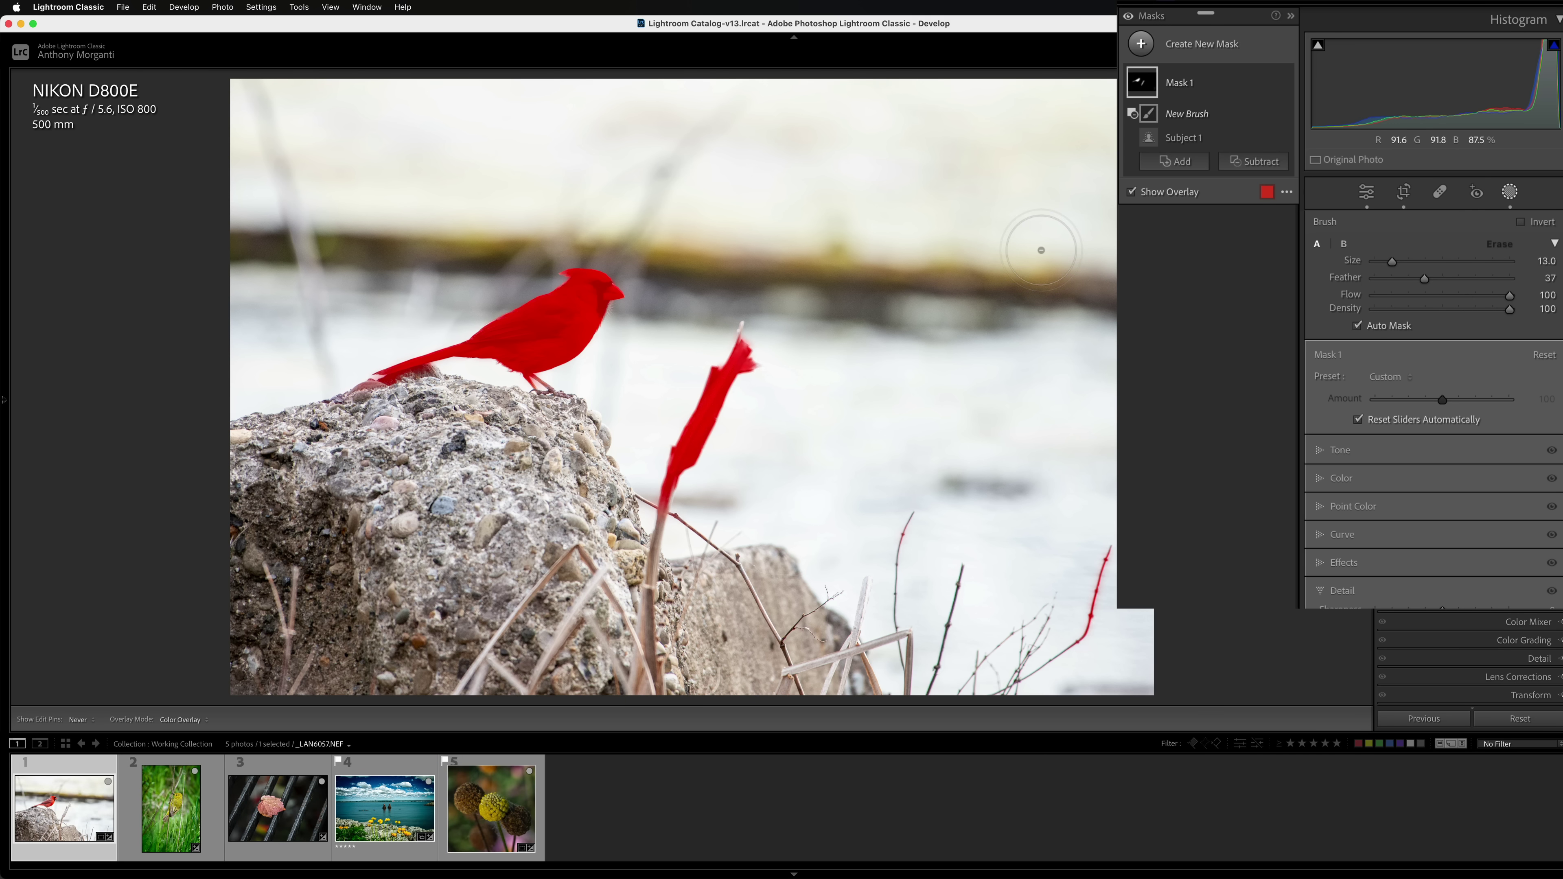
pyautogui.press('[')
pyautogui.press('[')
pyautogui.moveTo(741, 339); pyautogui.dragTo(662, 511)
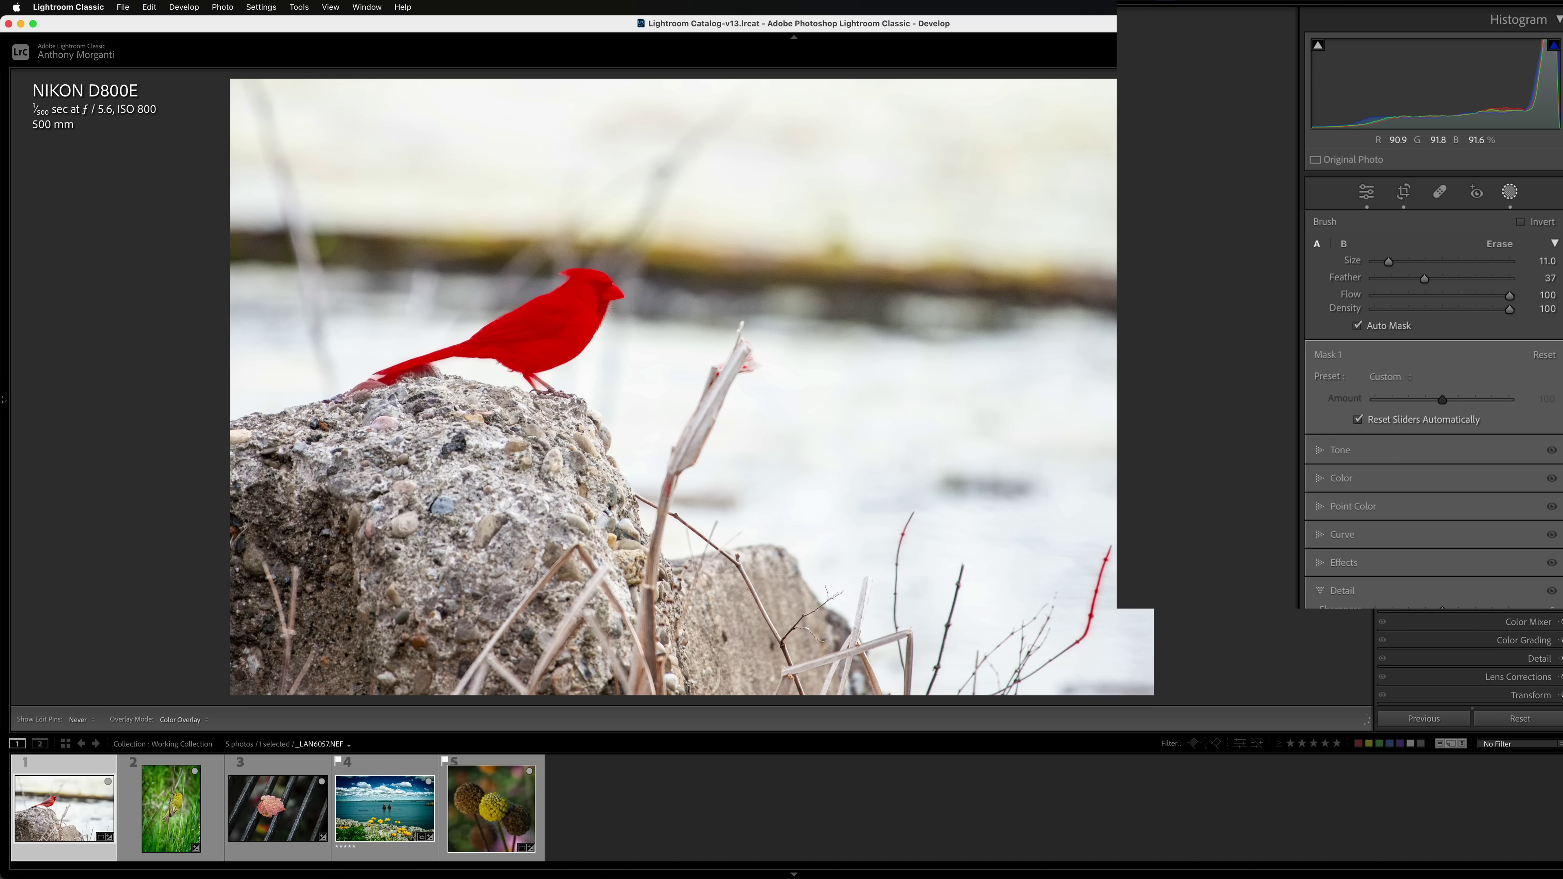
pyautogui.moveTo(1102, 573)
pyautogui.mouseDown()
pyautogui.moveTo(1093, 620)
pyautogui.moveTo(1110, 561)
pyautogui.mouseUp()
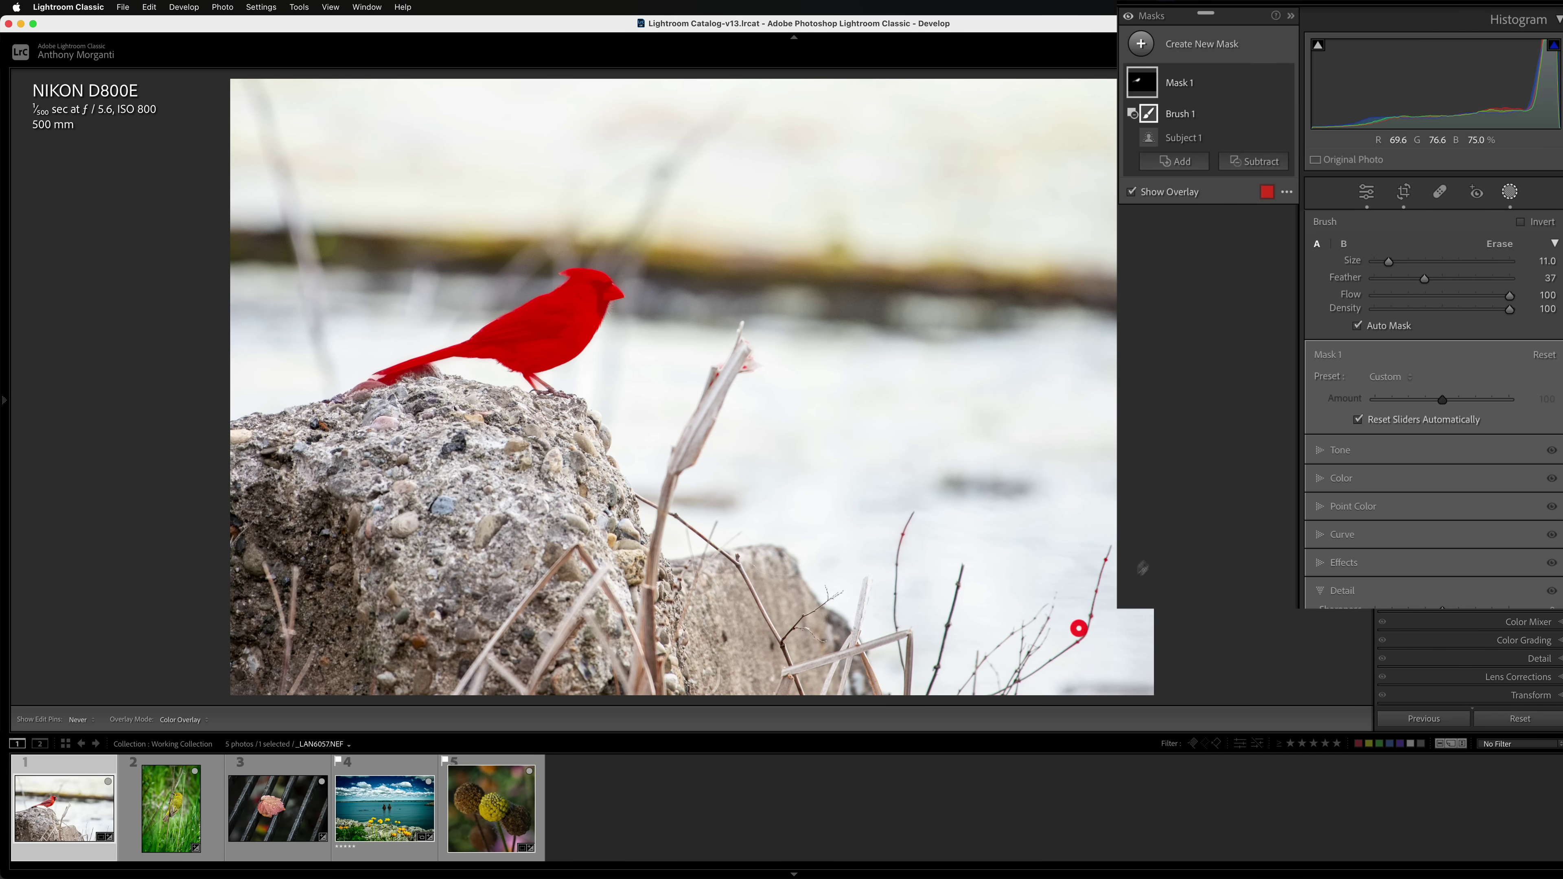
pyautogui.moveTo(953, 682); pyautogui.dragTo(1074, 625)
# - With Auto Mask off, erase the leftover mask spots on the stem tip
pyautogui.click(1357, 326)
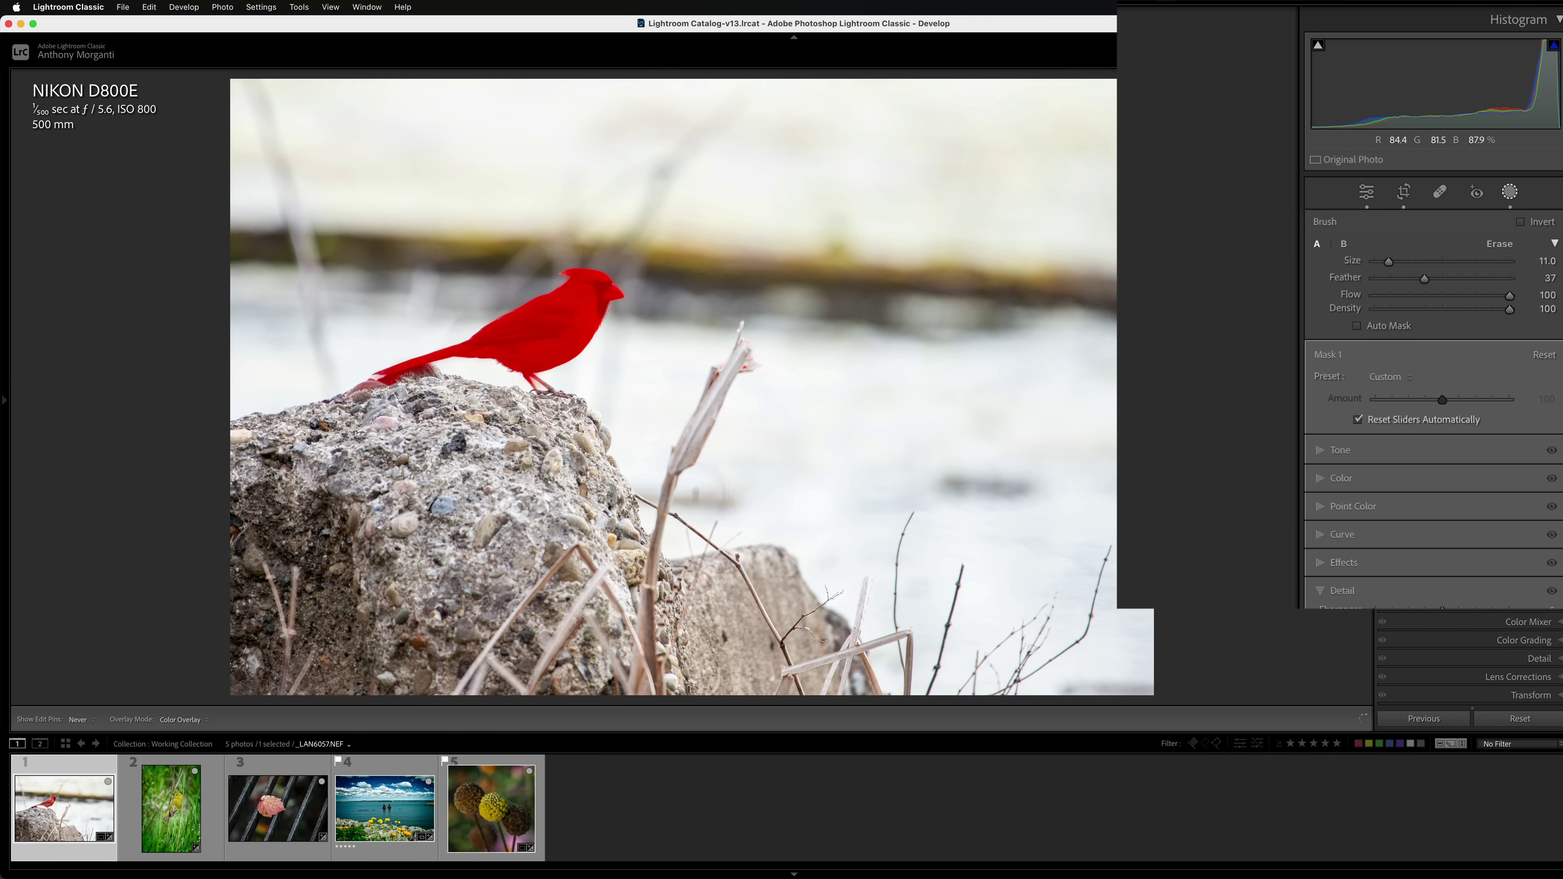
pyautogui.moveTo(732, 419); pyautogui.dragTo(747, 370)
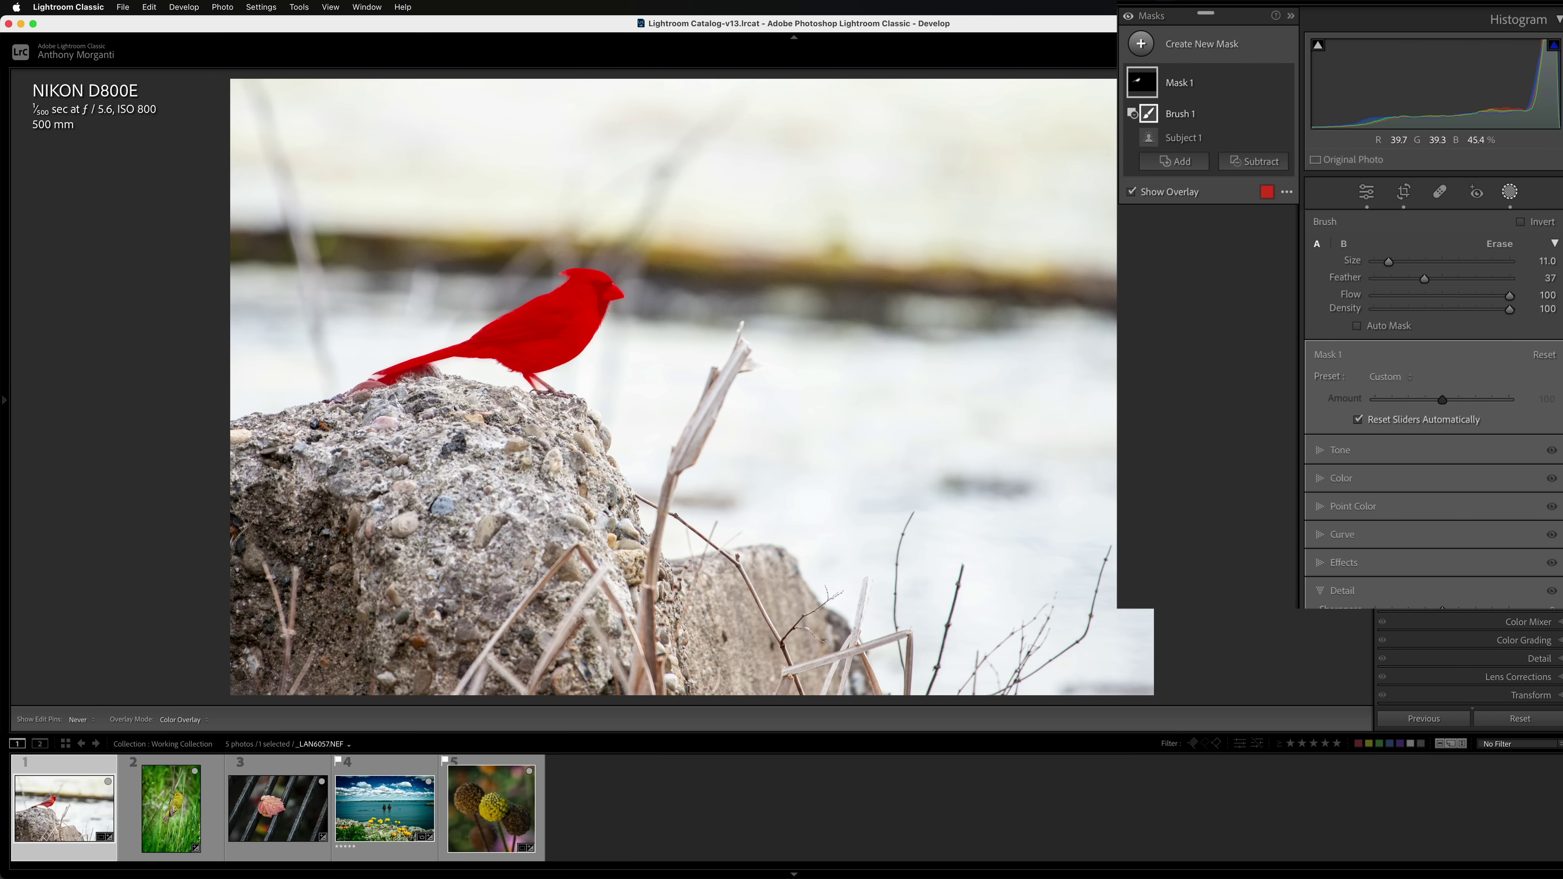
pyautogui.press('[')
# - Turn Auto Mask back on and erase mask spill beside the tail with a size 3 brush
pyautogui.click(1358, 326)
pyautogui.press('[')
pyautogui.press('[')
pyautogui.press('[')
pyautogui.press('[')
pyautogui.press('[')
pyautogui.press('[')
pyautogui.press('[')
pyautogui.press('[')
pyautogui.moveTo(410, 371); pyautogui.dragTo(430, 370)
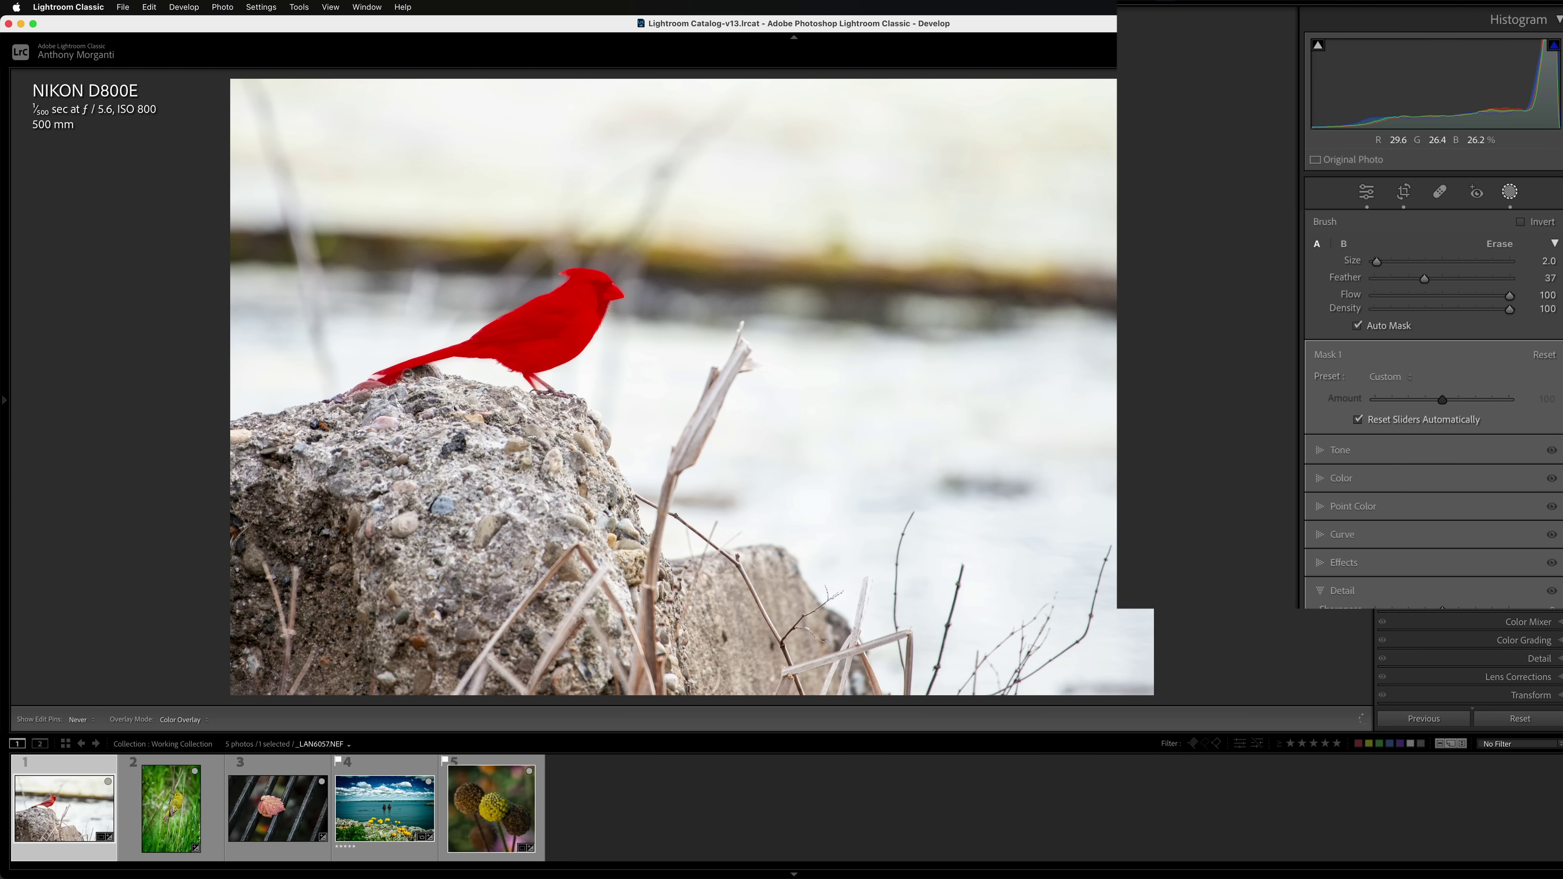
pyautogui.moveTo(407, 374)
pyautogui.mouseDown()
pyautogui.moveTo(380, 384)
pyautogui.moveTo(422, 380)
pyautogui.moveTo(370, 382)
pyautogui.moveTo(414, 428)
pyautogui.mouseUp()
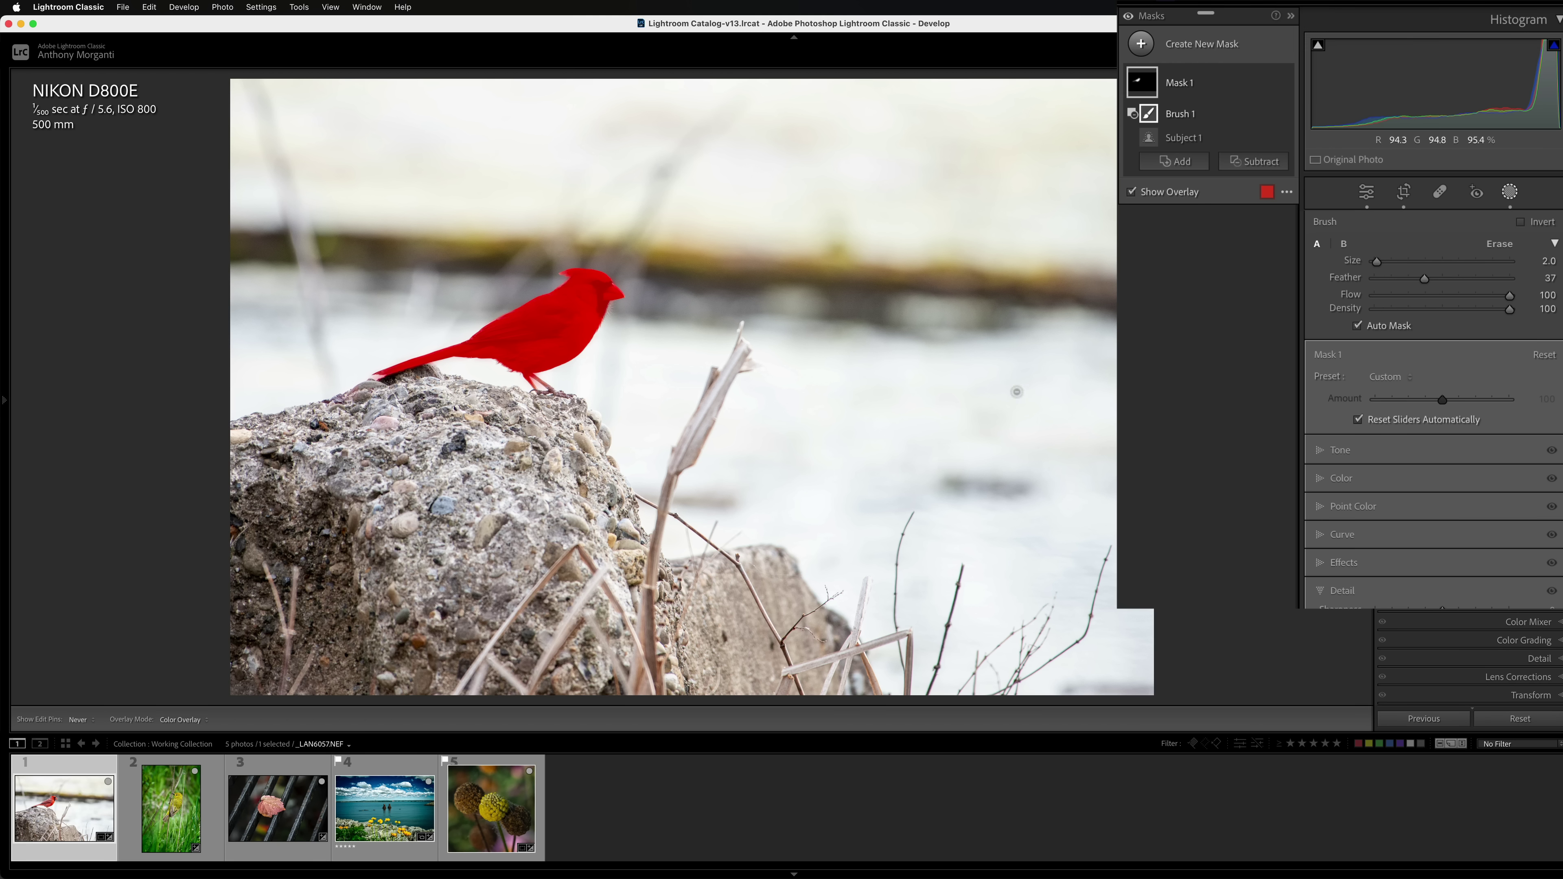
pyautogui.click(1267, 193)
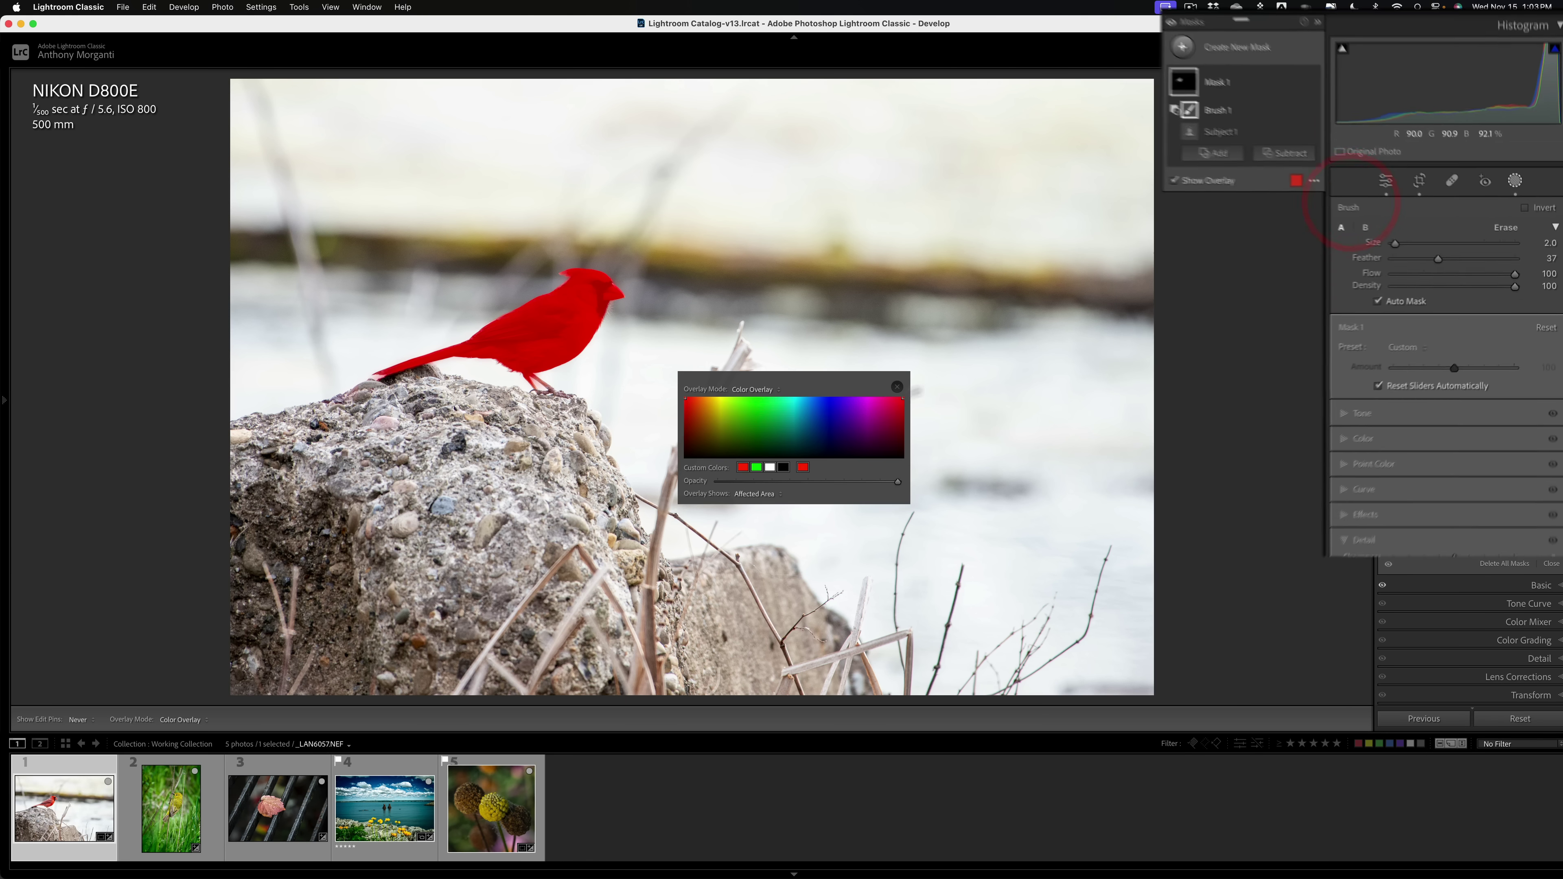
pyautogui.click(838, 407)
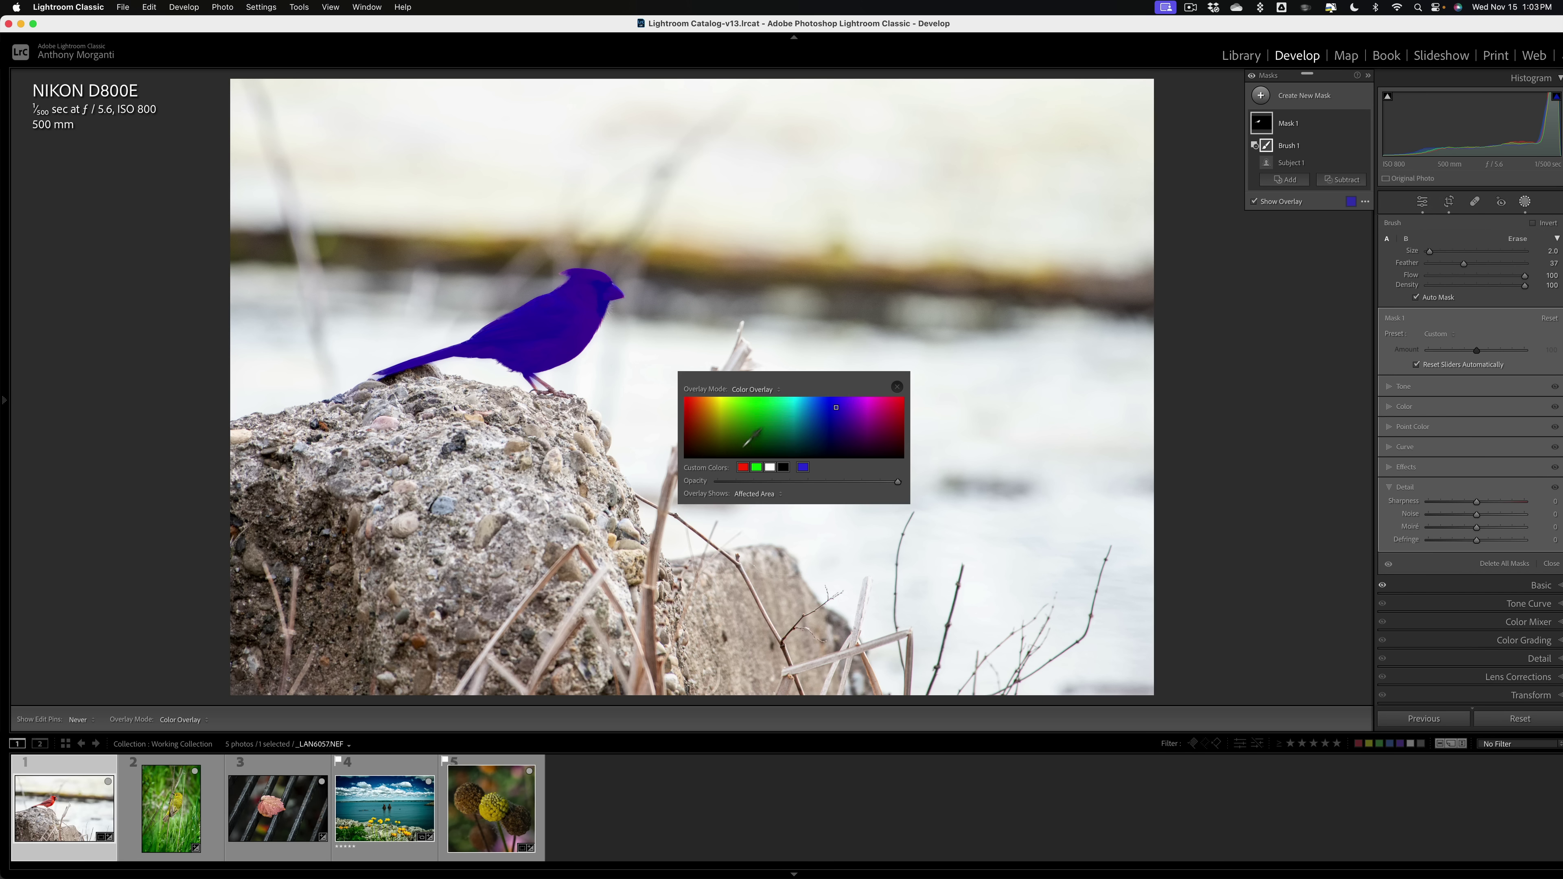
pyautogui.click(743, 467)
pyautogui.click(899, 387)
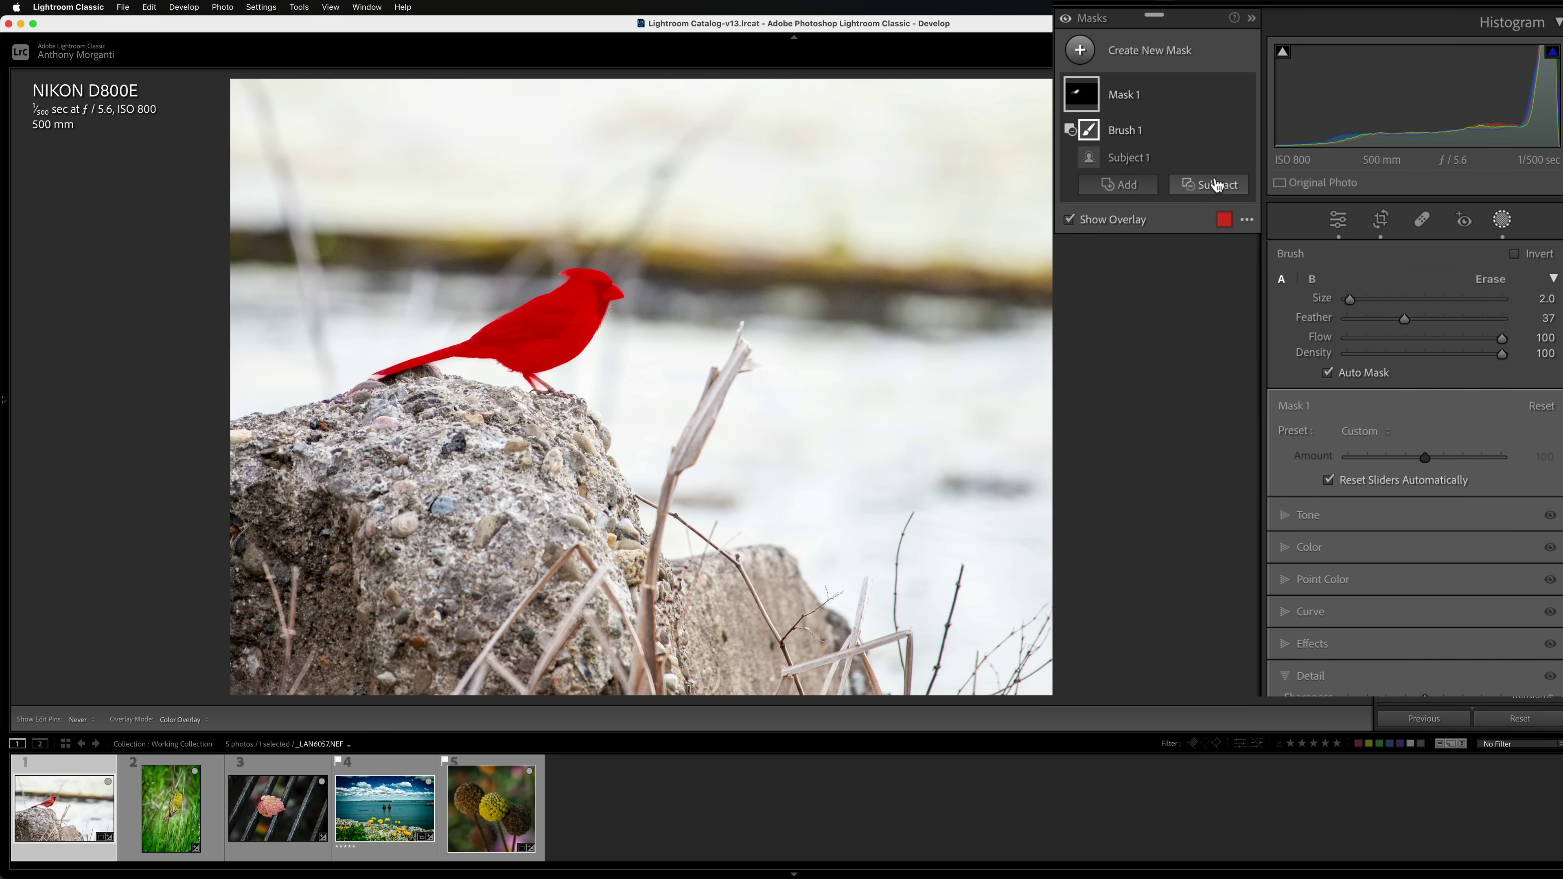
# - Invert Mask 1 from its ••• menu so the background and rock are masked
pyautogui.click(1518, 262)
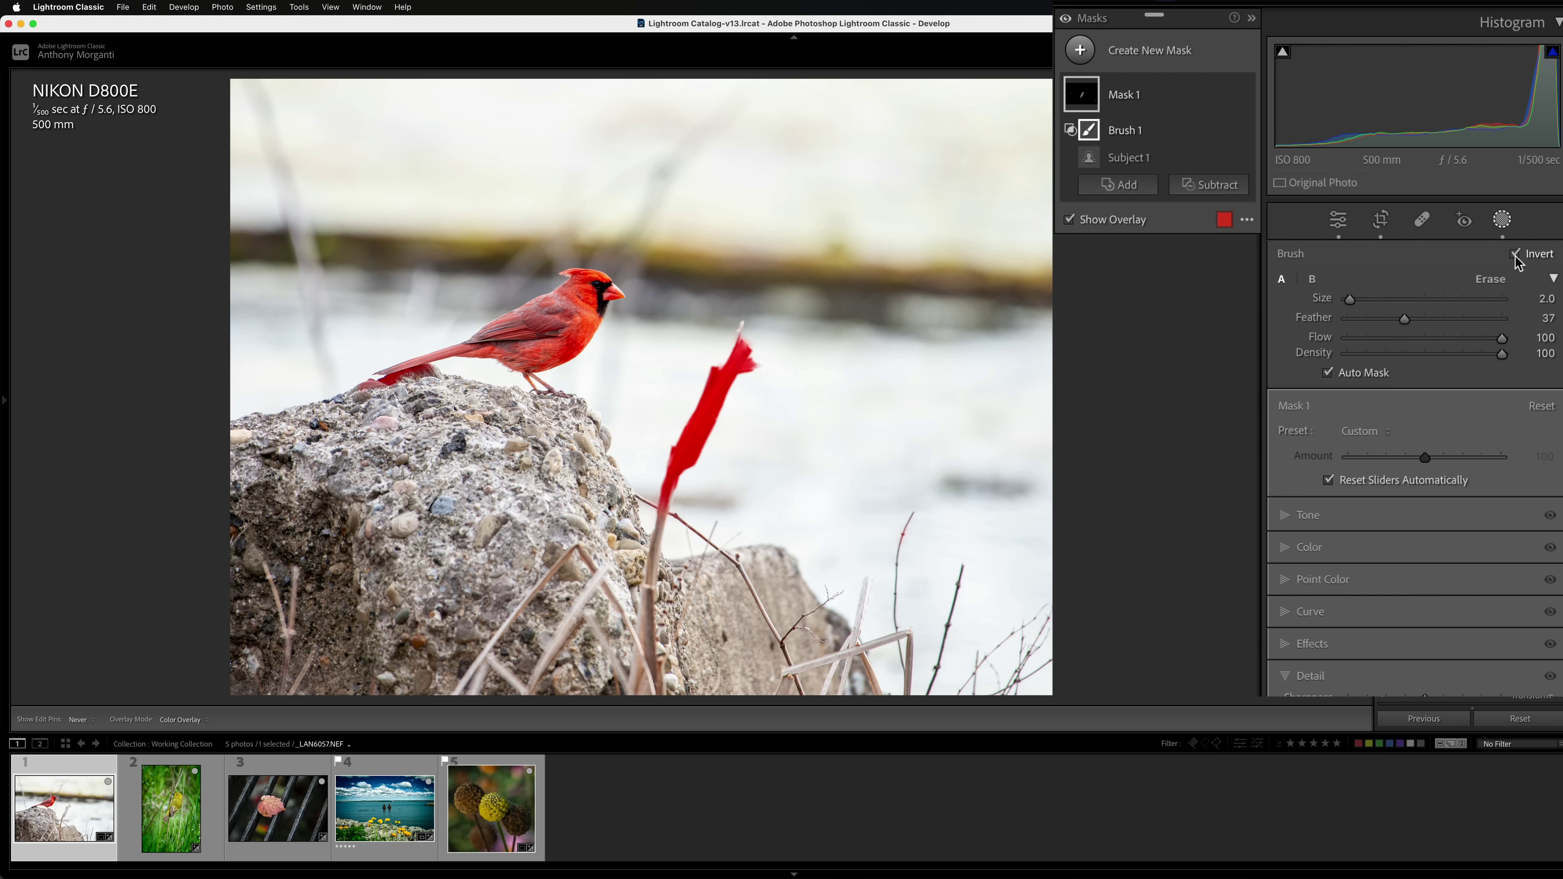
pyautogui.click(1516, 259)
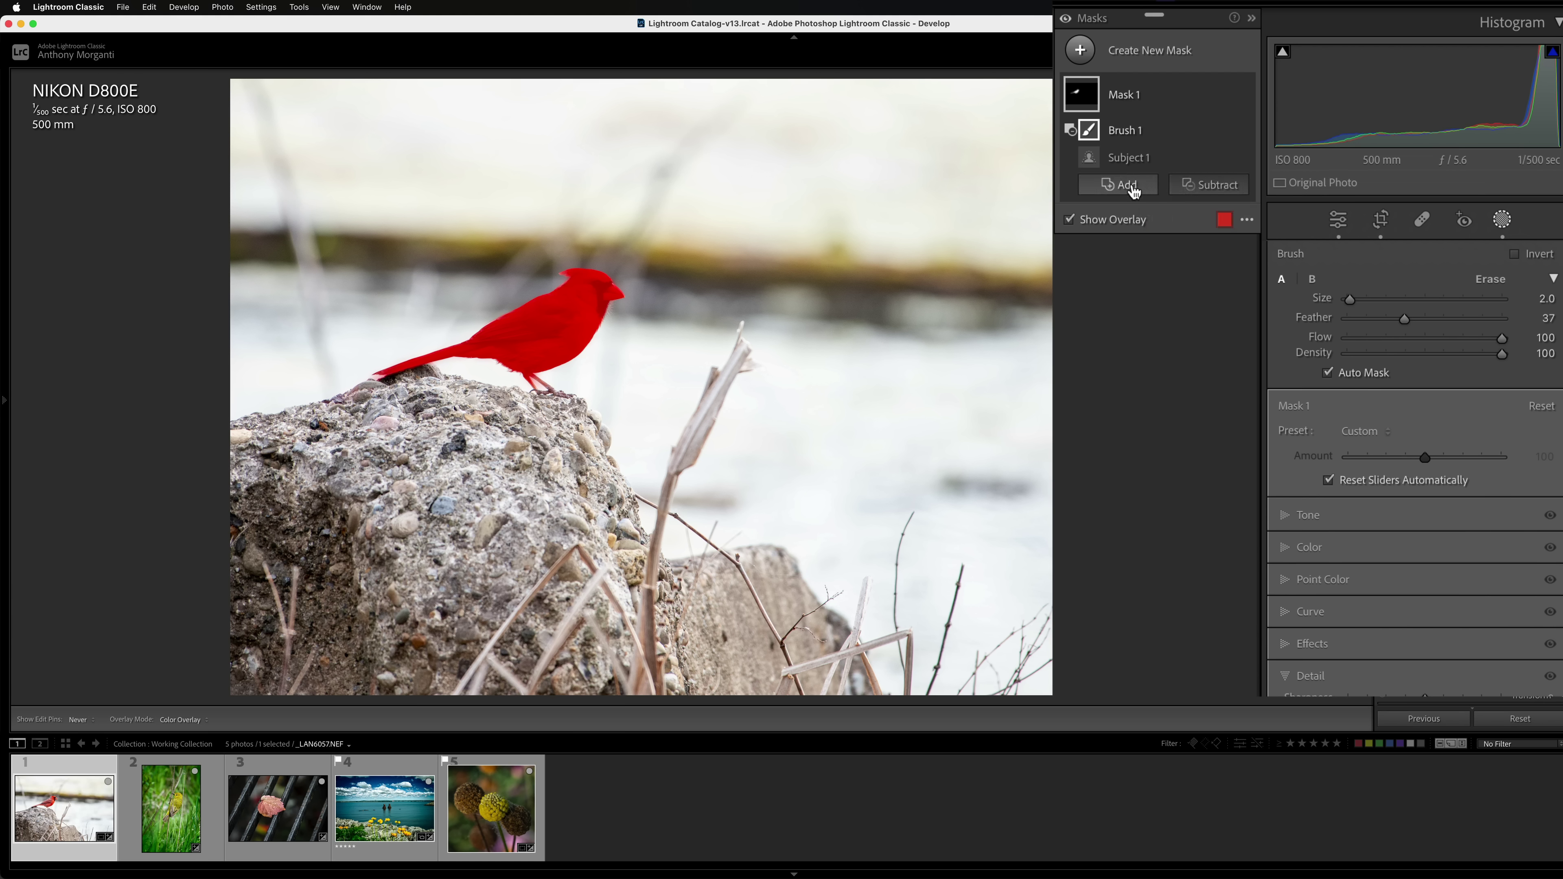
pyautogui.moveTo(1225, 102)
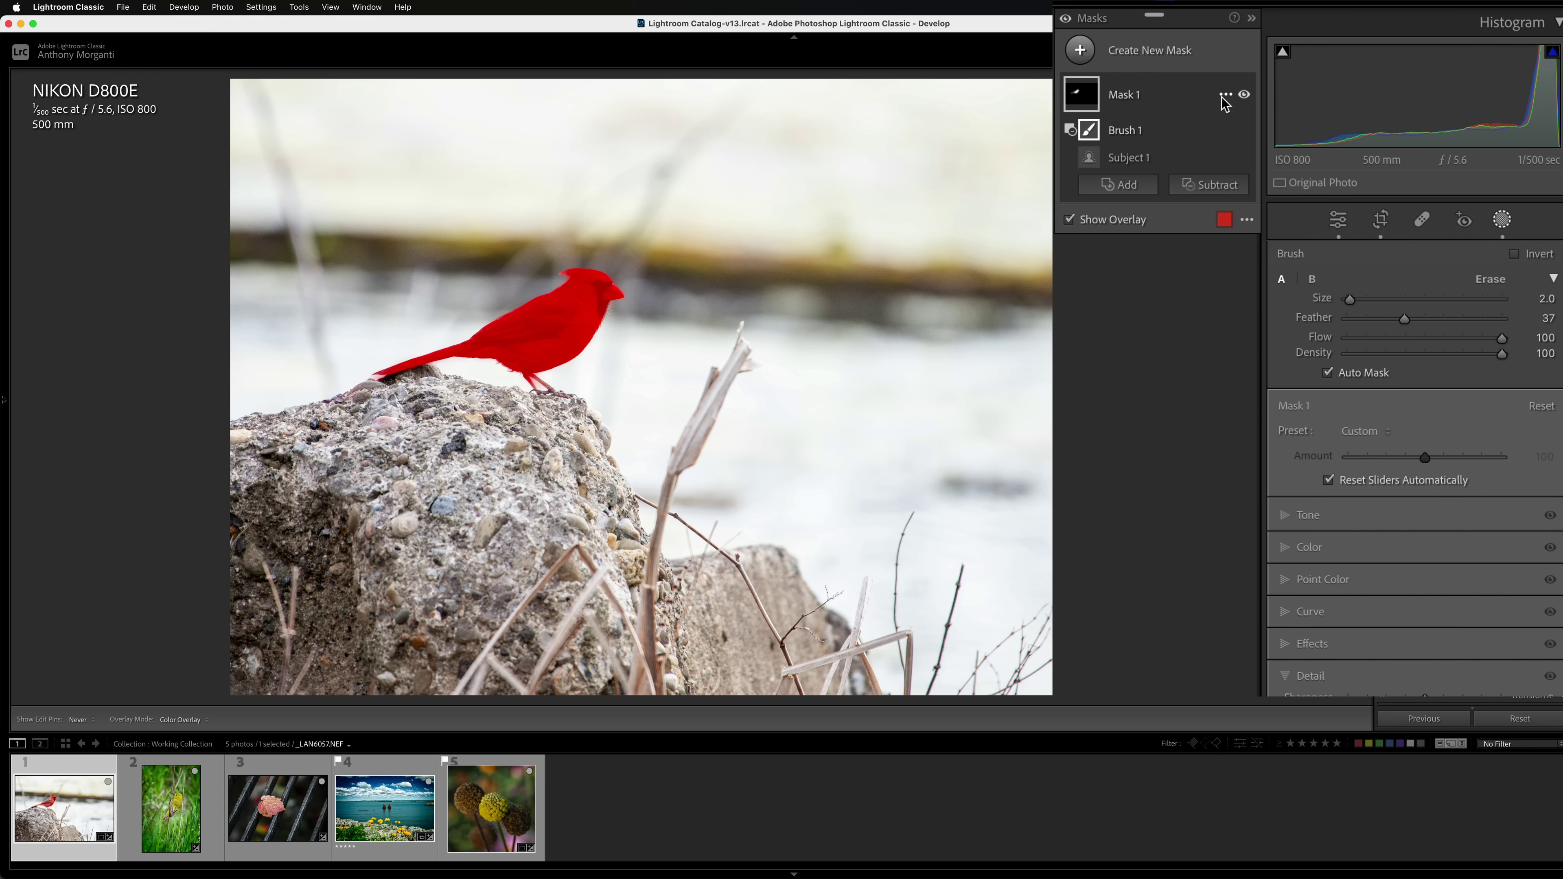
pyautogui.click(1225, 99)
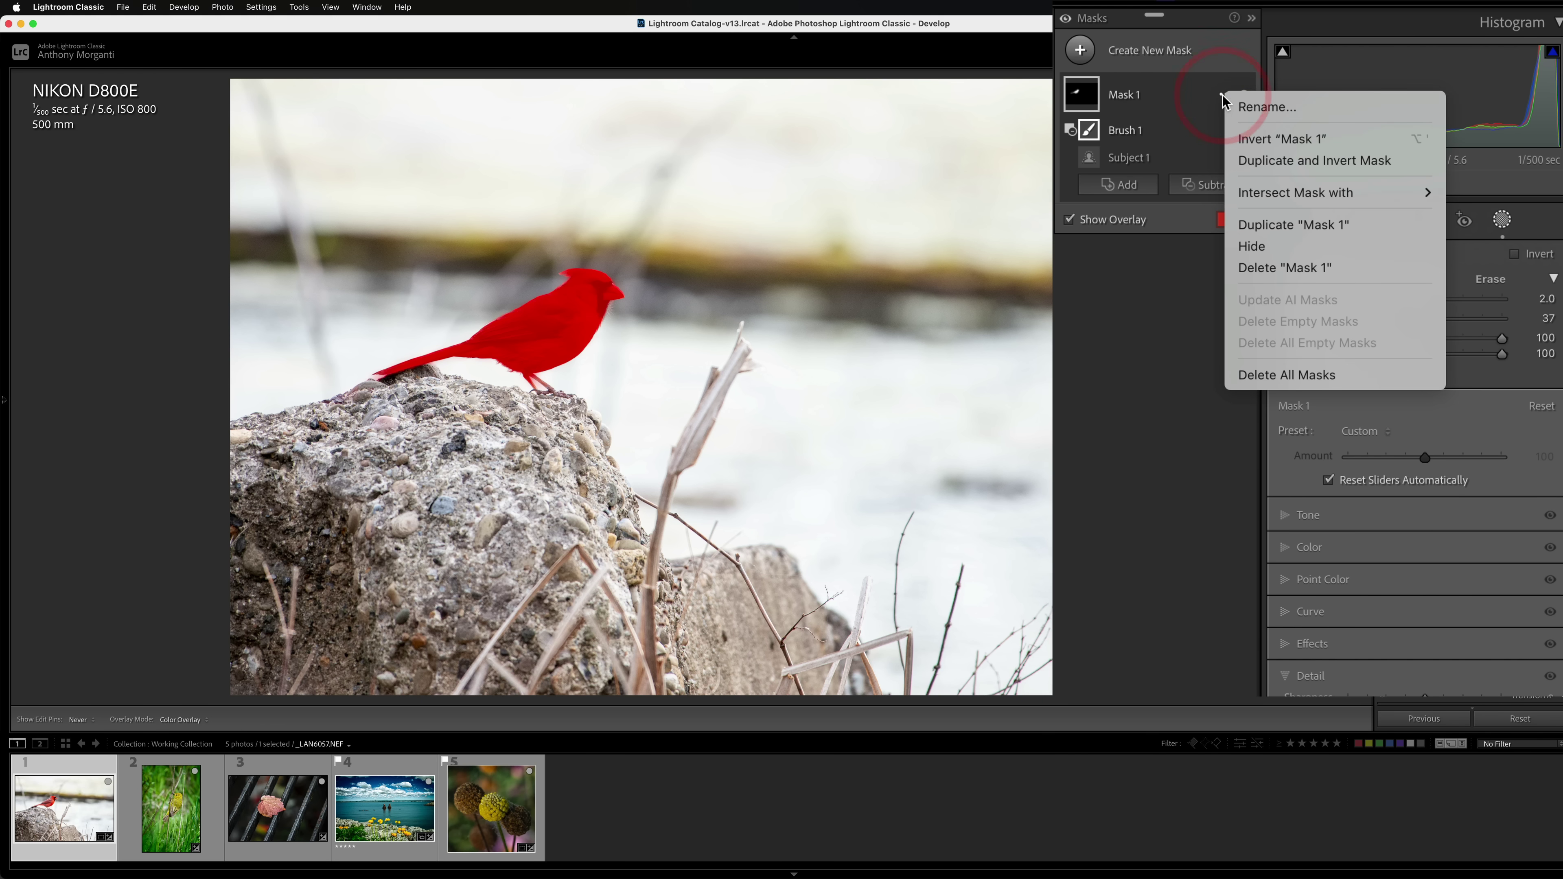
pyautogui.click(1243, 139)
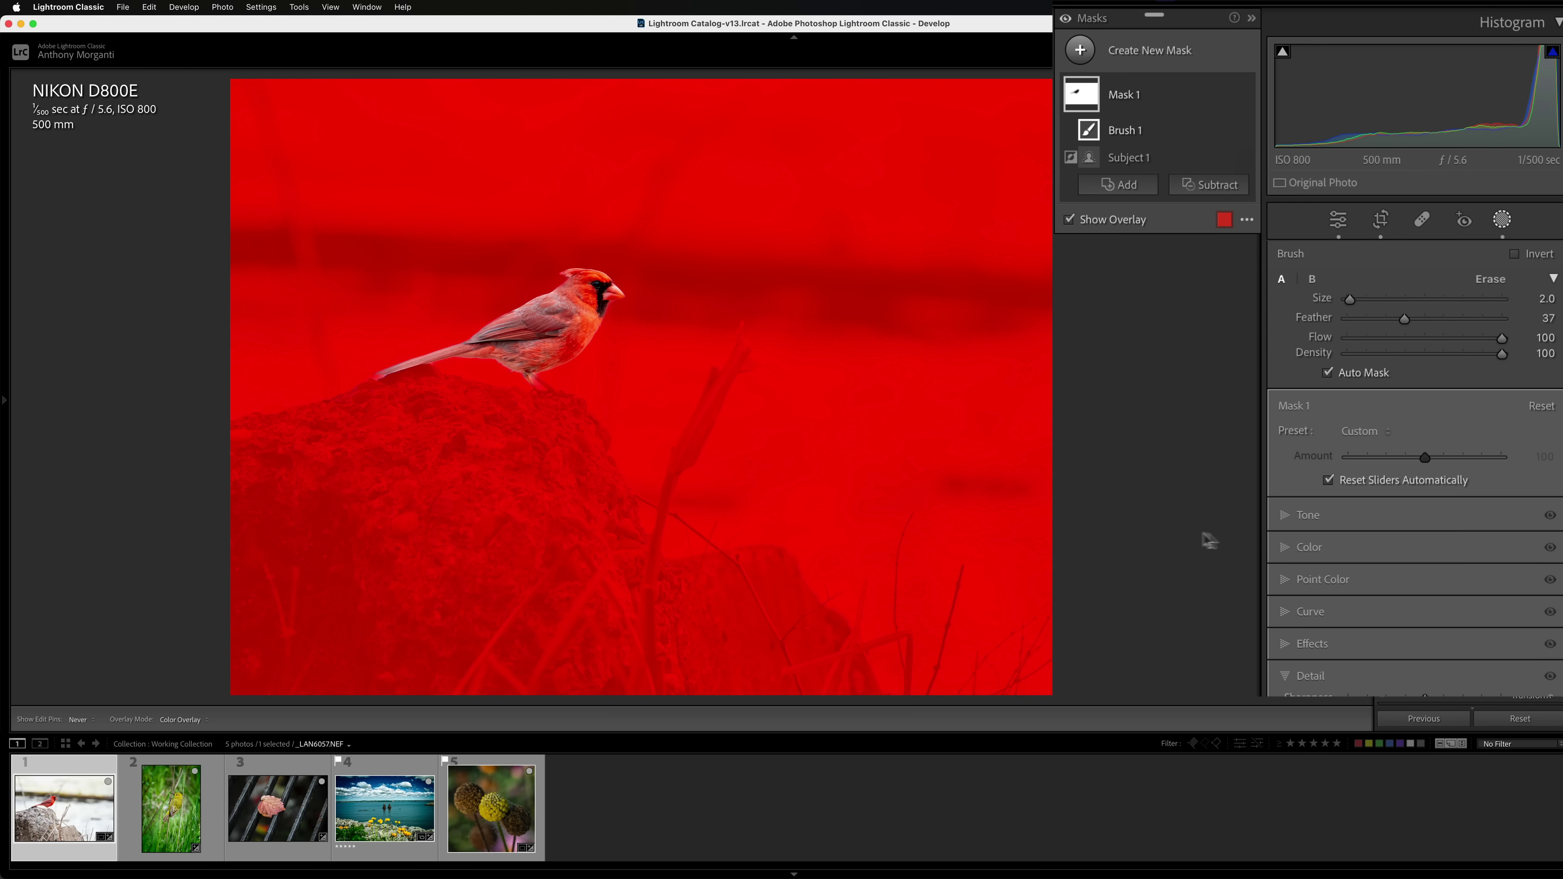
# - Set the inverted mask's Saturation to -100, turning the background grey
pyautogui.click(1291, 554)
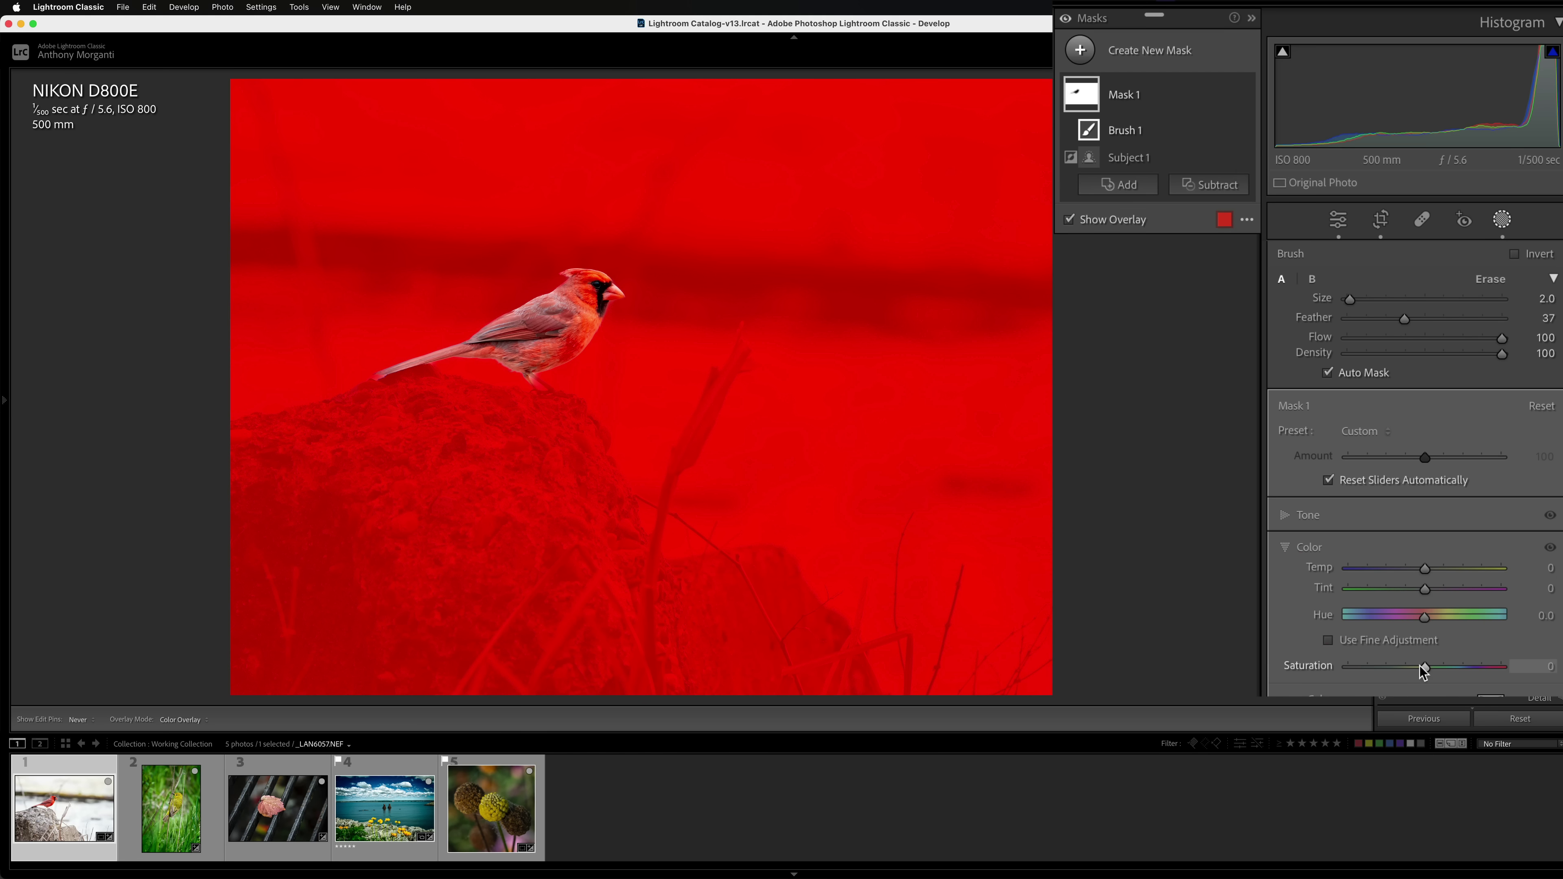
pyautogui.moveTo(1425, 667); pyautogui.dragTo(1348, 667)
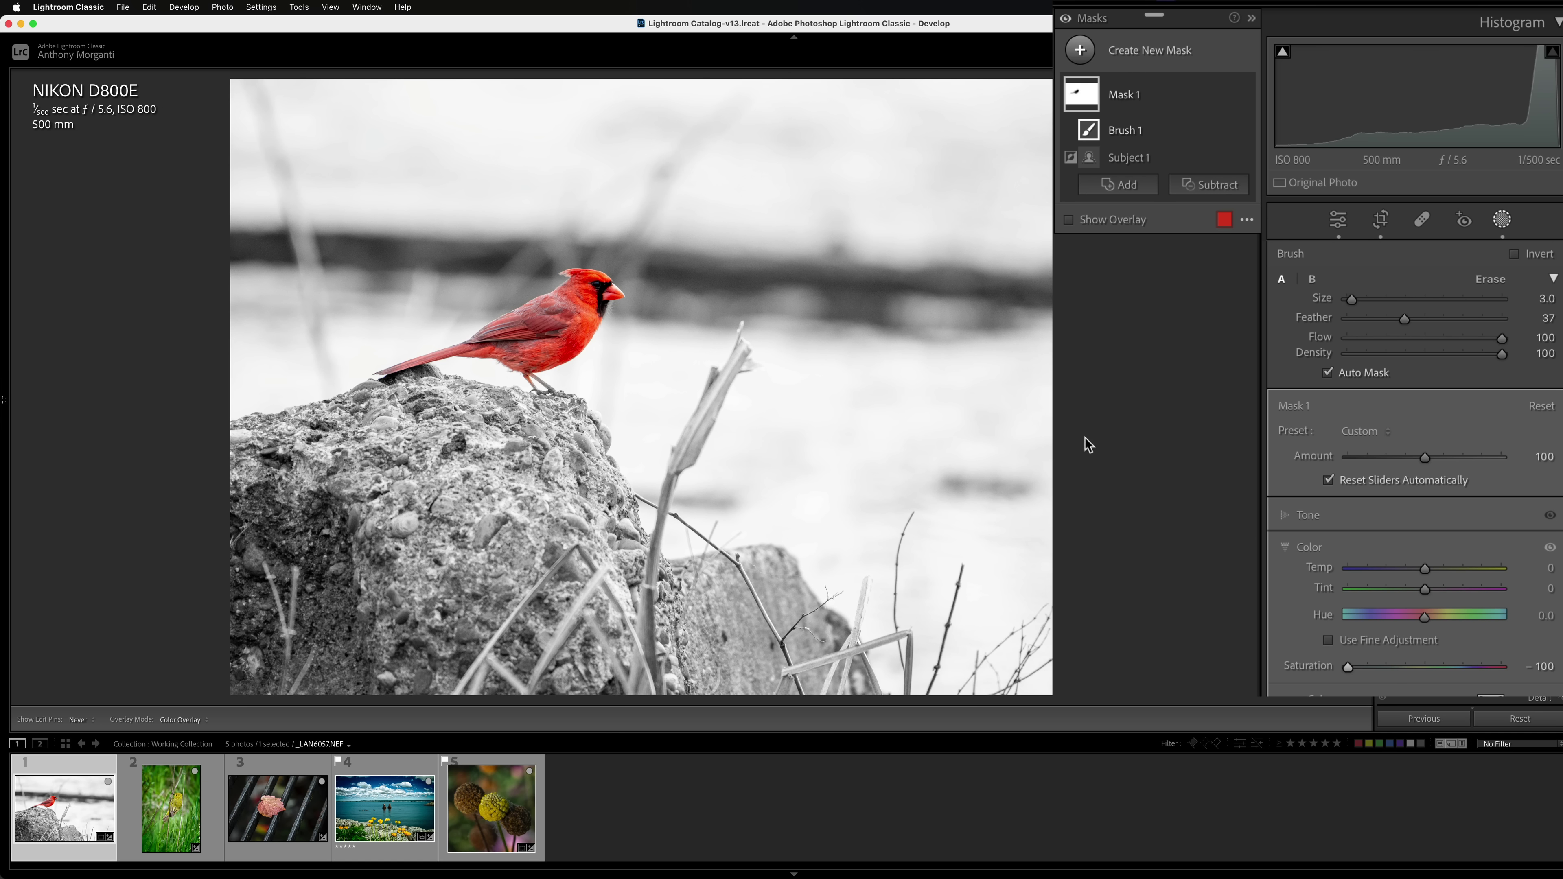
pyautogui.moveTo(1202, 102)
# - Duplicate and invert Mask 1, give the copy Saturation 88, and expand its Effects and Detail sections
pyautogui.click(1224, 95)
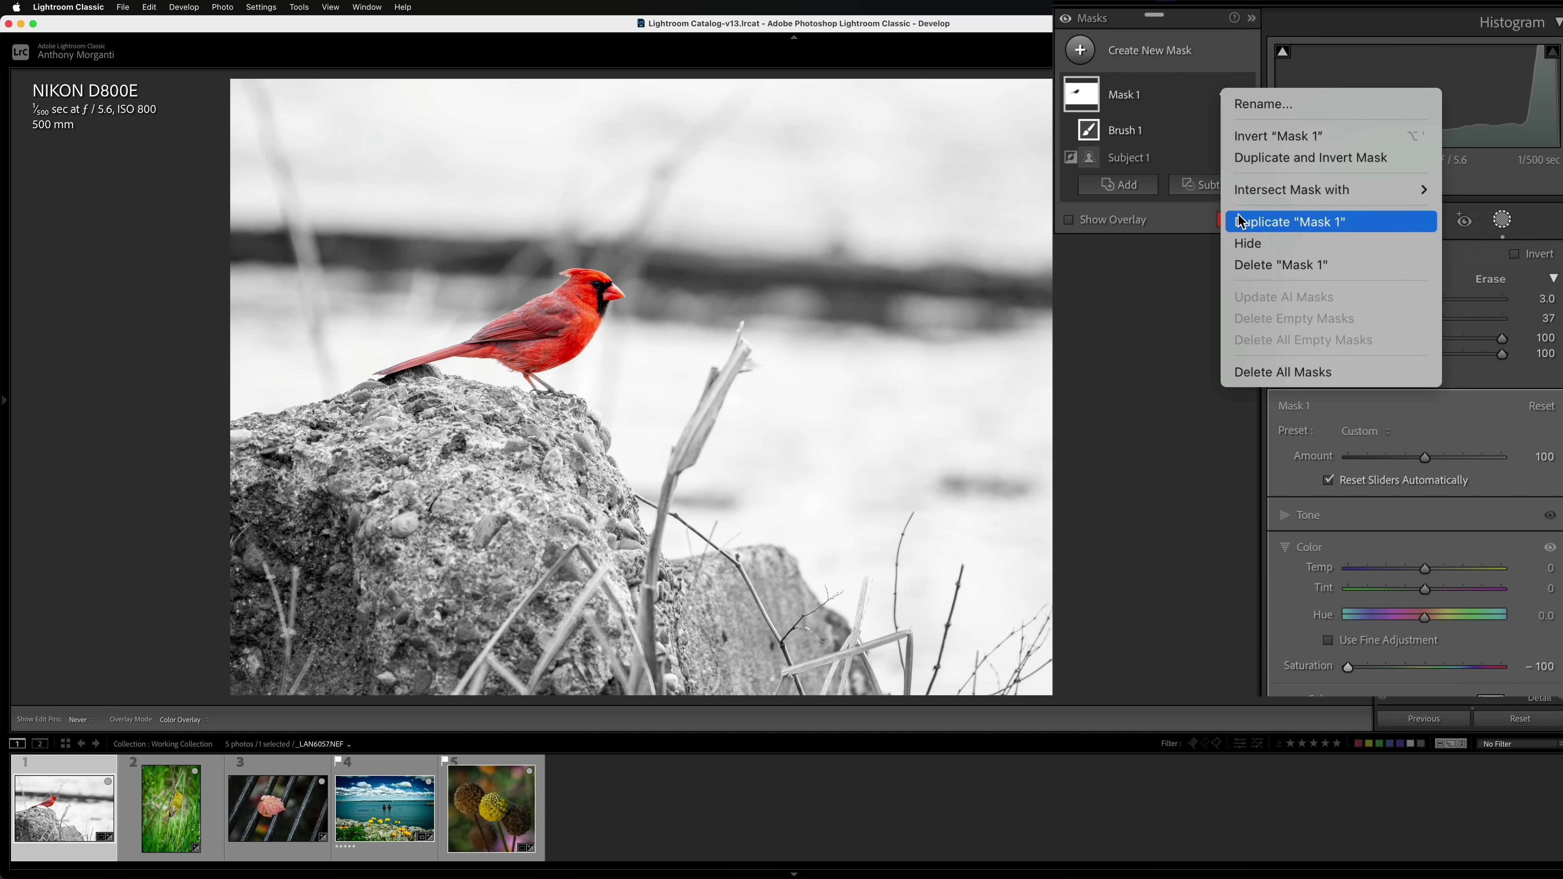
pyautogui.click(1259, 162)
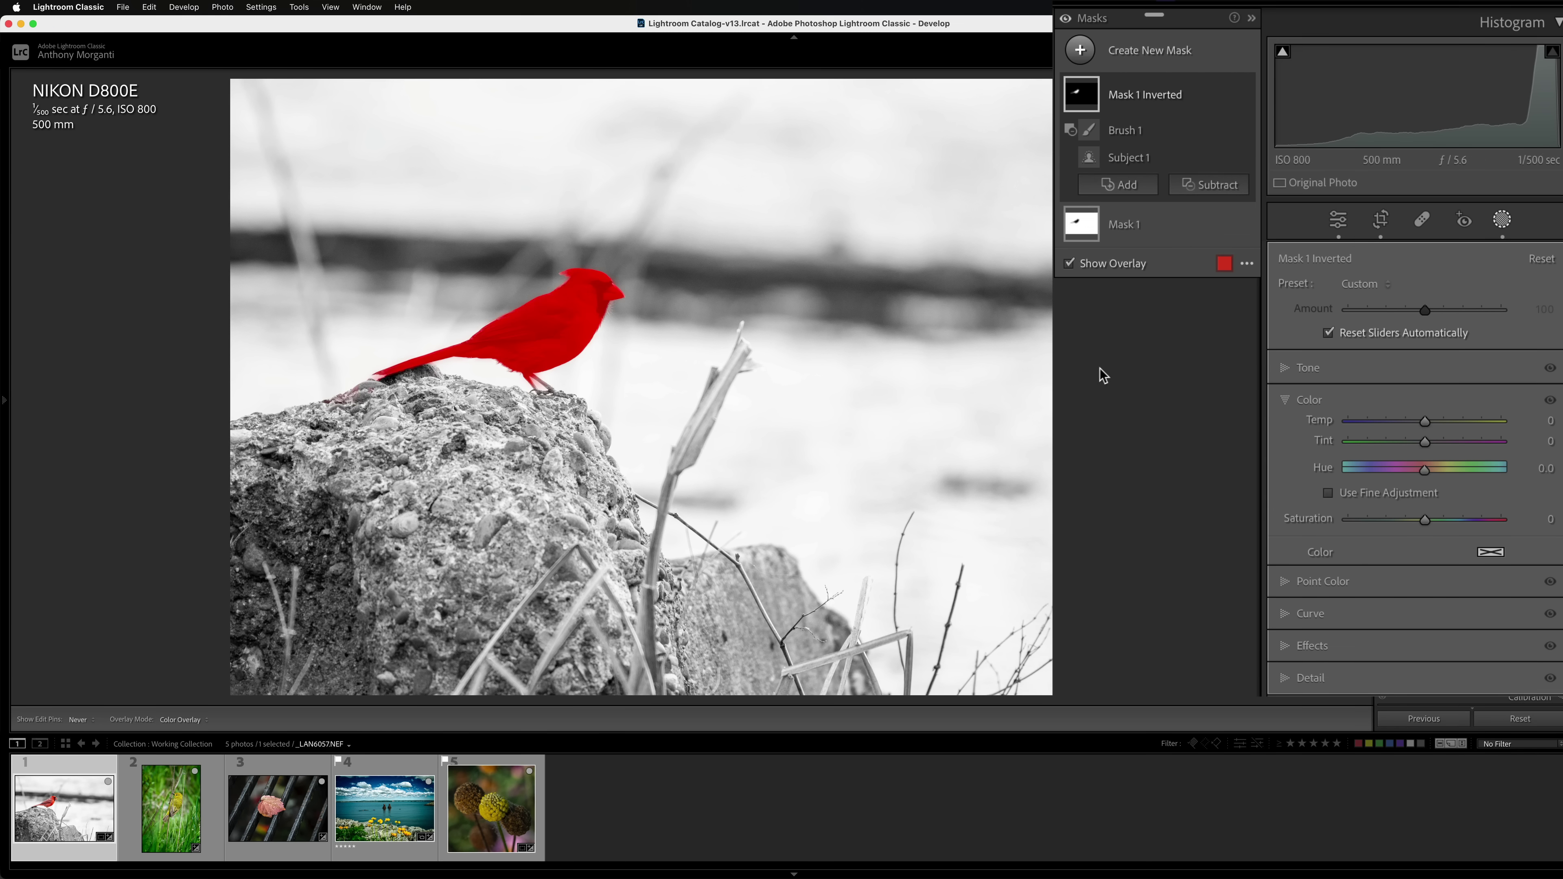
pyautogui.moveTo(1421, 519); pyautogui.dragTo(1434, 551)
pyautogui.click(1302, 645)
pyautogui.click(1330, 645)
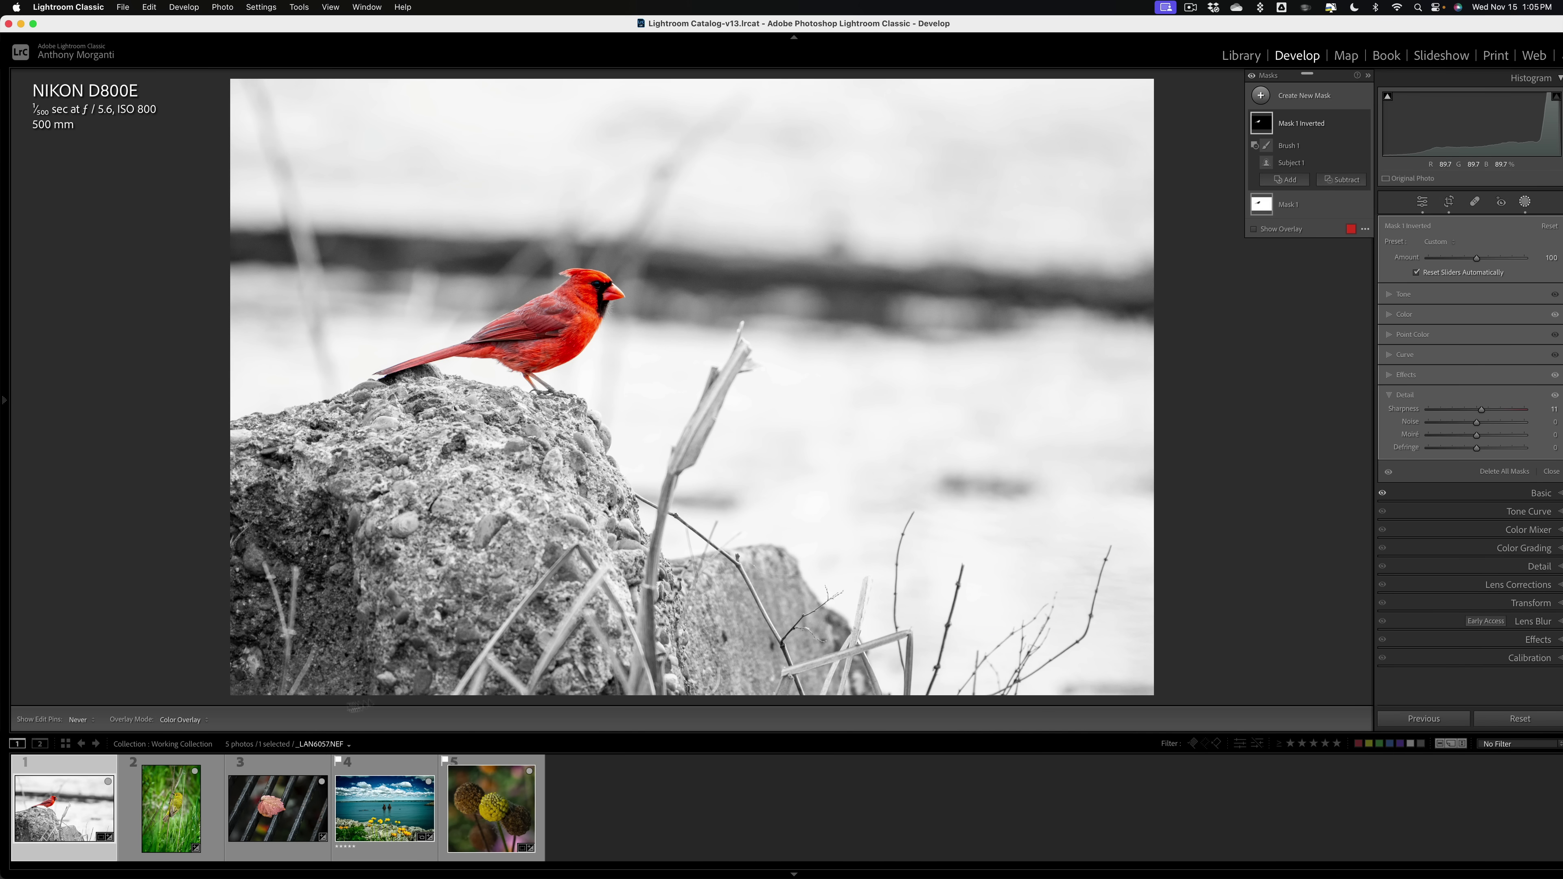
# - Switch to the yellow warbler photo and delete a trial Subject mask
pyautogui.click(182, 789)
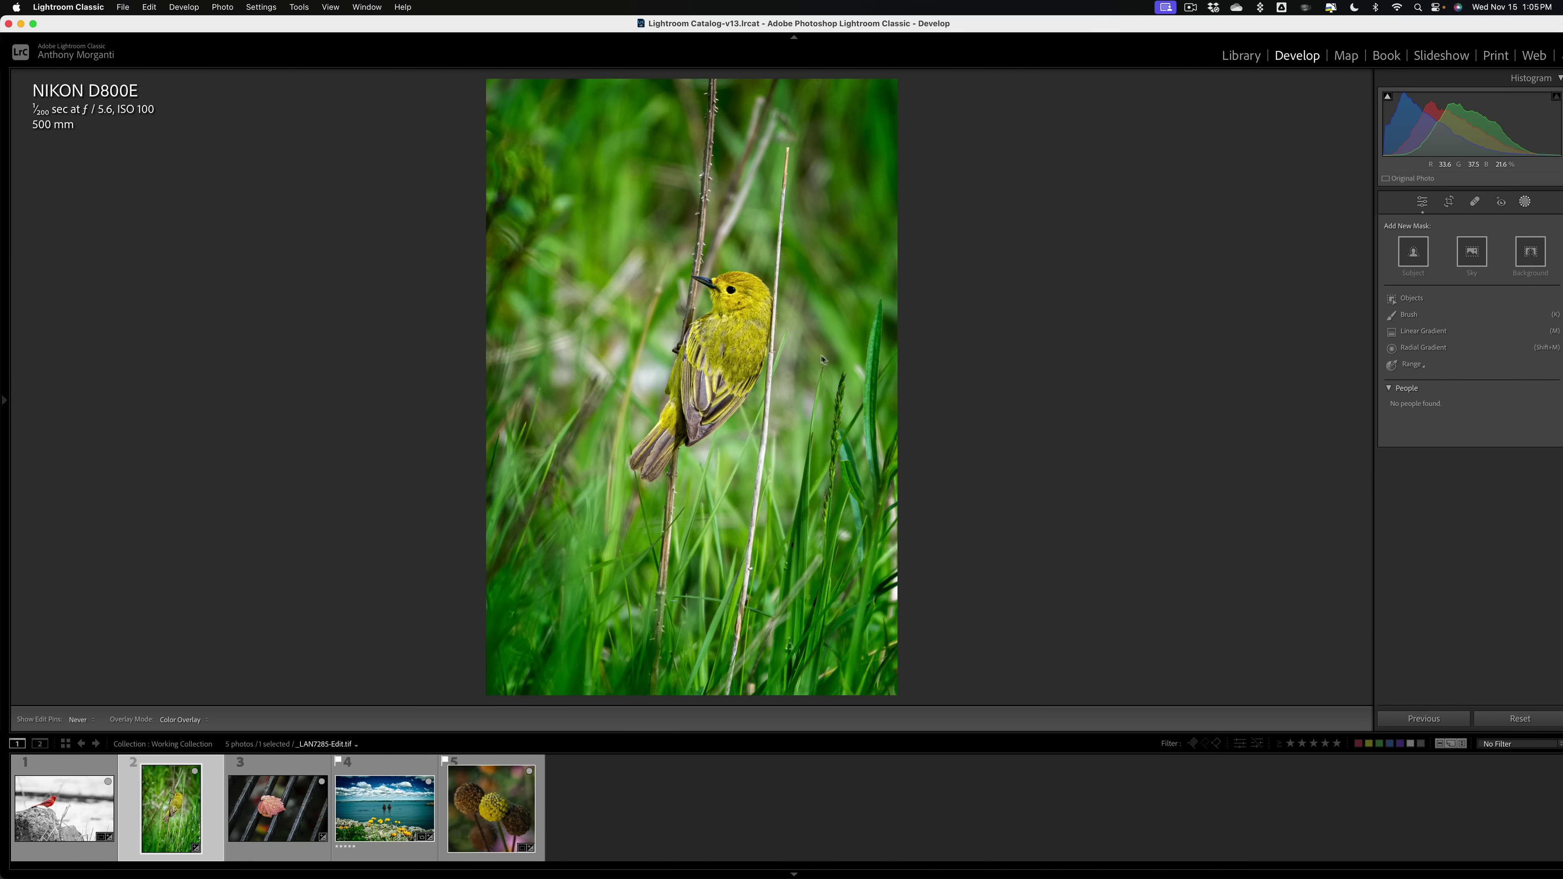
pyautogui.click(1404, 254)
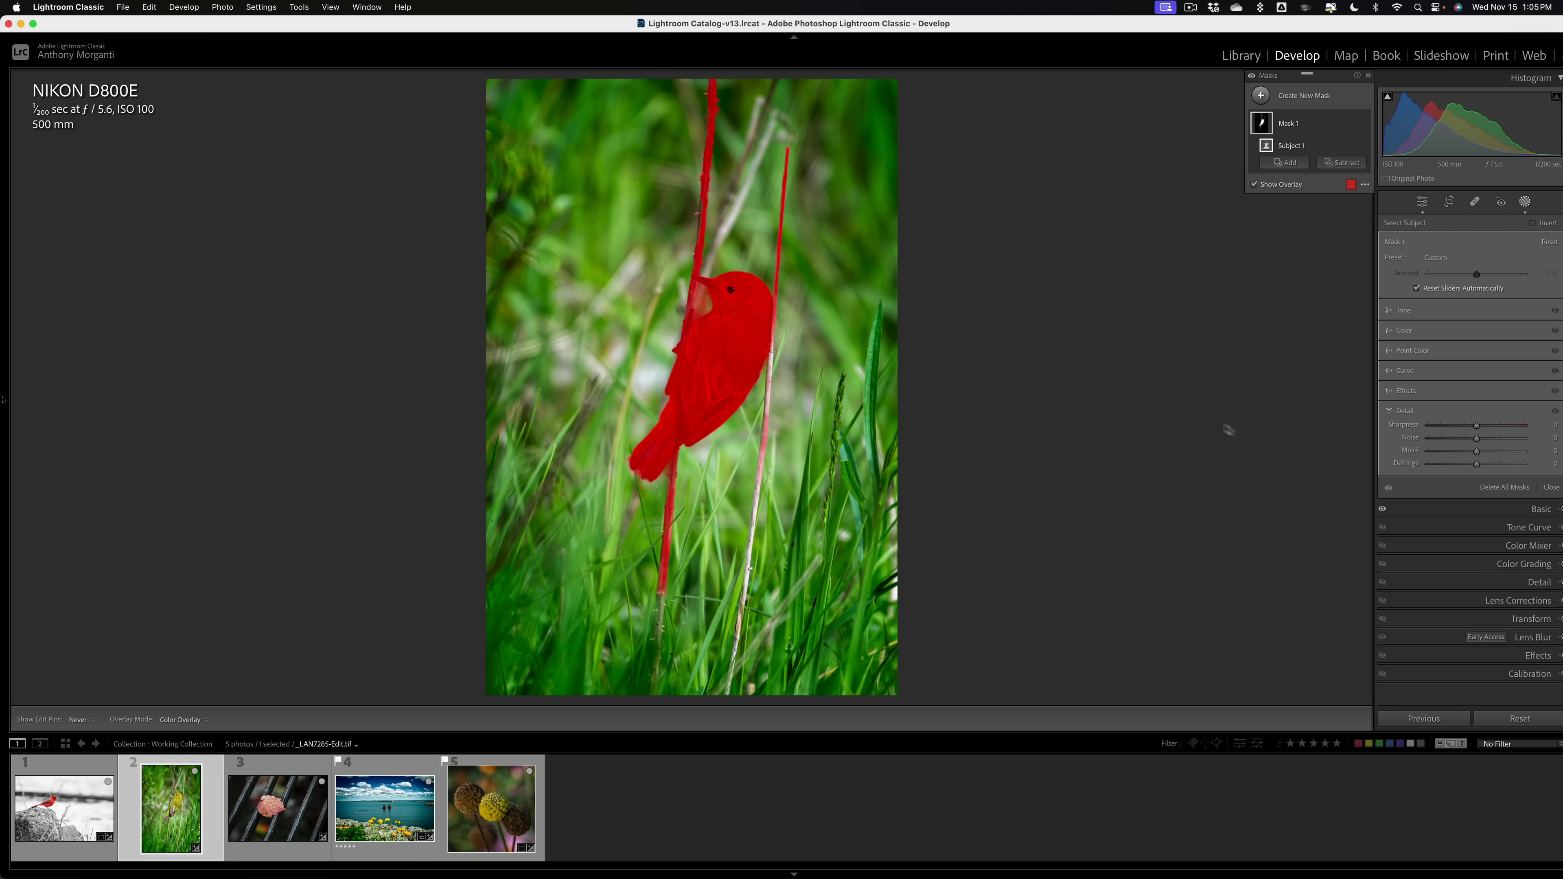
pyautogui.click(1498, 487)
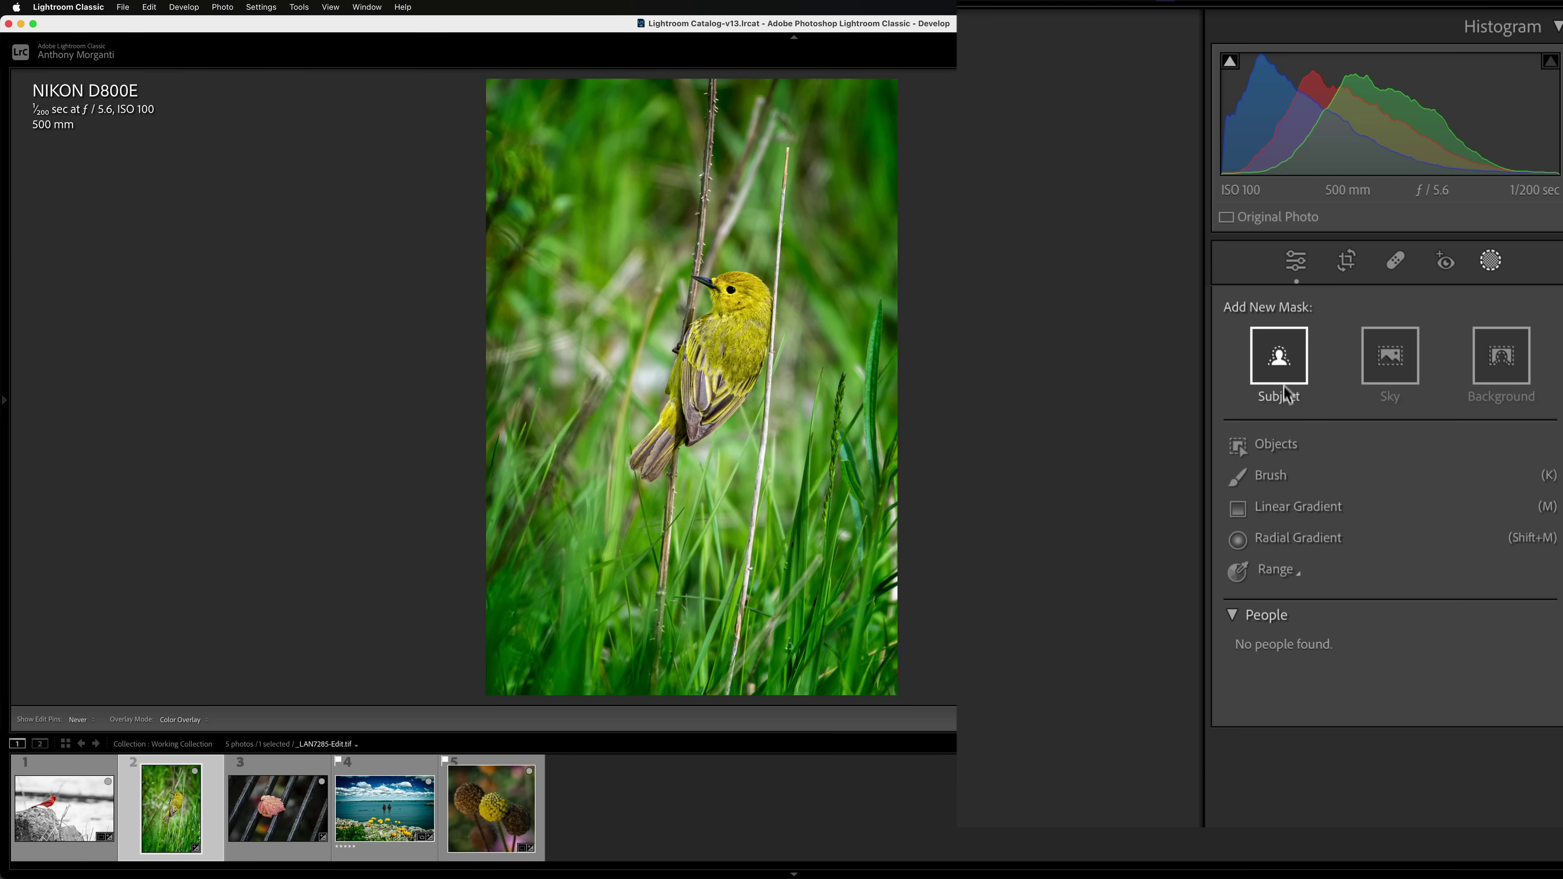
# - Draw an Objects box around the warbler to create Mask 1
pyautogui.click(1279, 444)
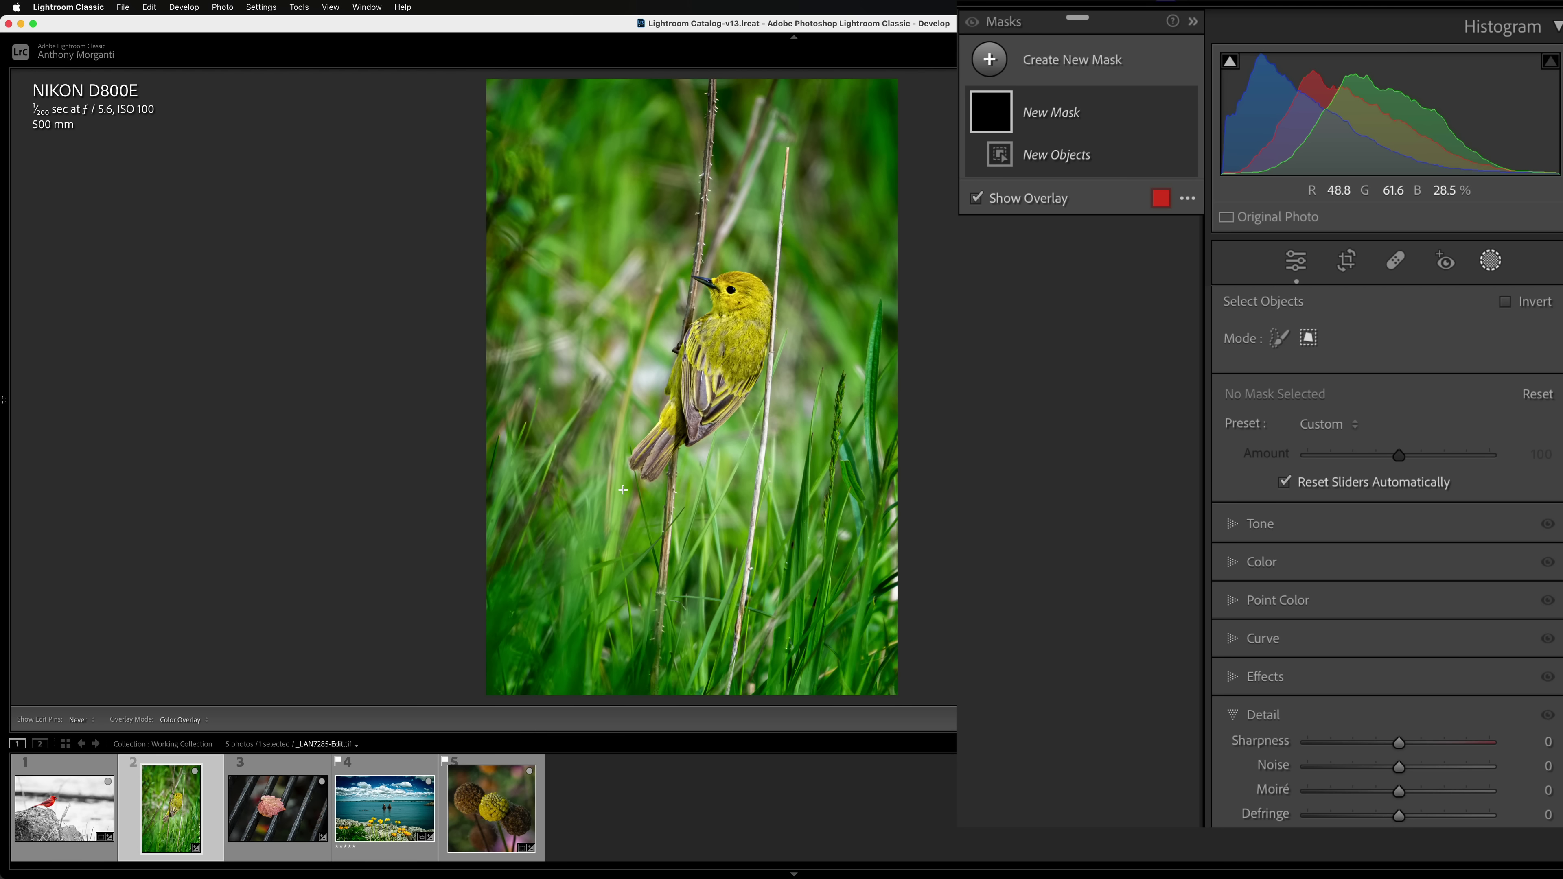
pyautogui.hotkey('shift', 'w')
pyautogui.moveTo(624, 489); pyautogui.dragTo(775, 268)
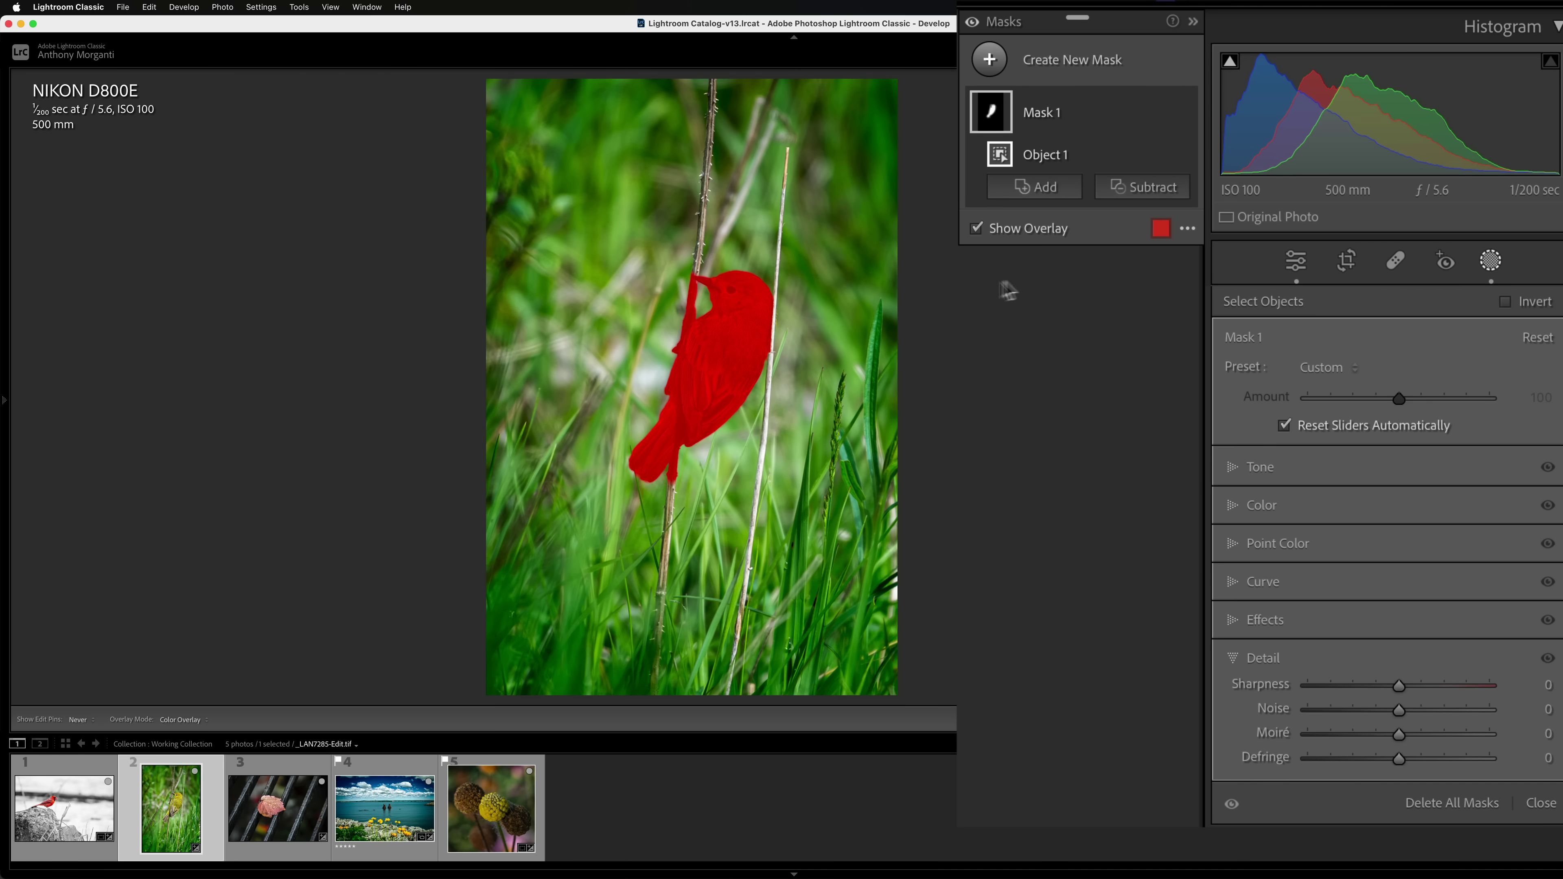
# - Brush the stems below the tail and near the beak out of the warbler mask, then check Invert at size 3
pyautogui.click(1162, 192)
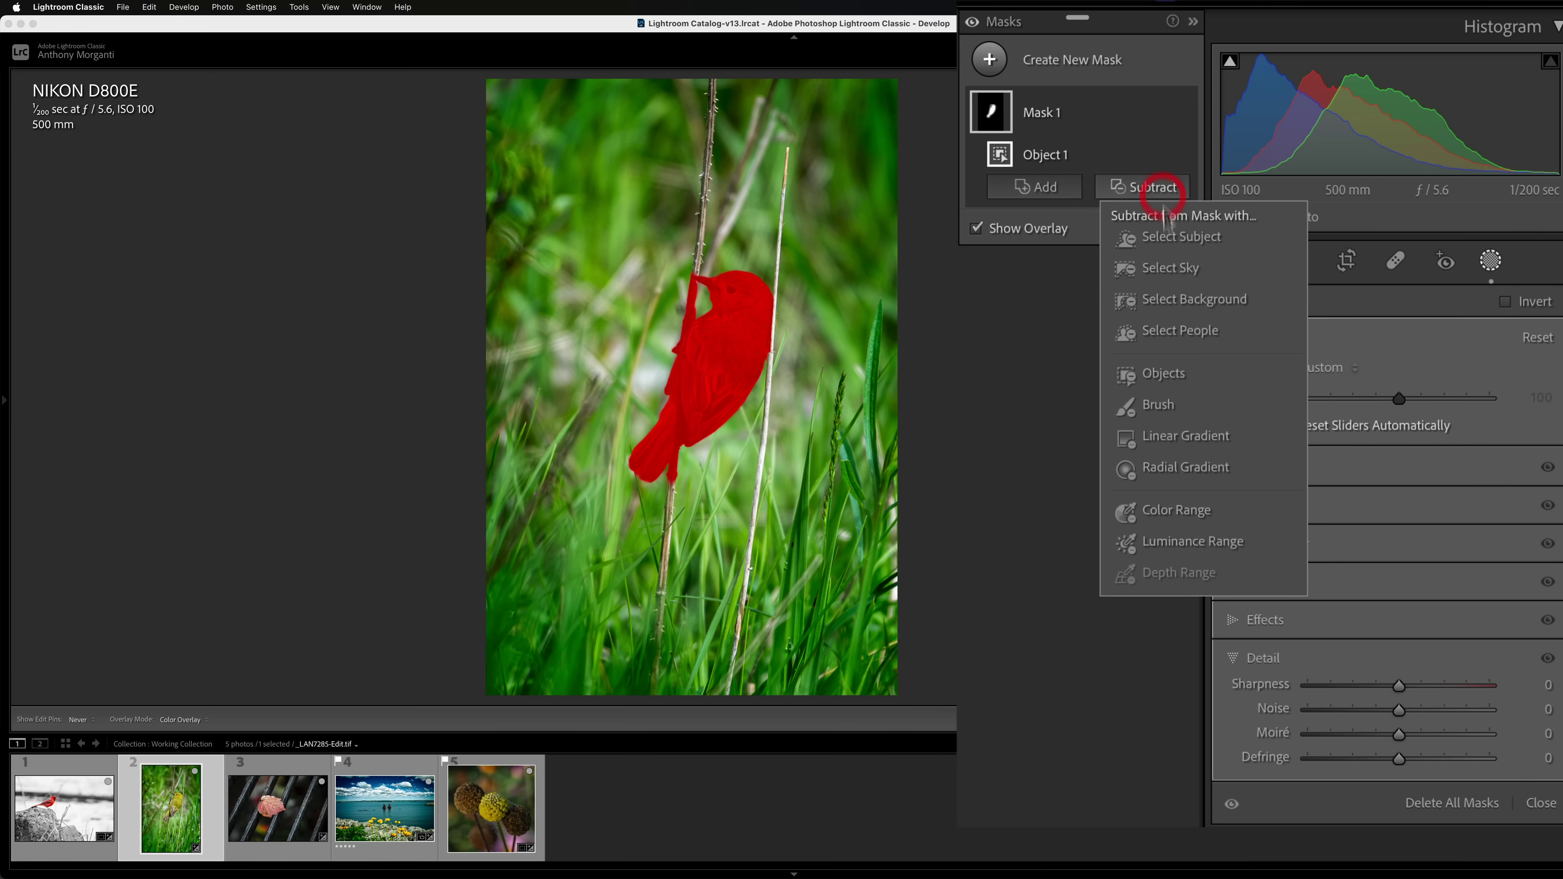
pyautogui.click(1155, 405)
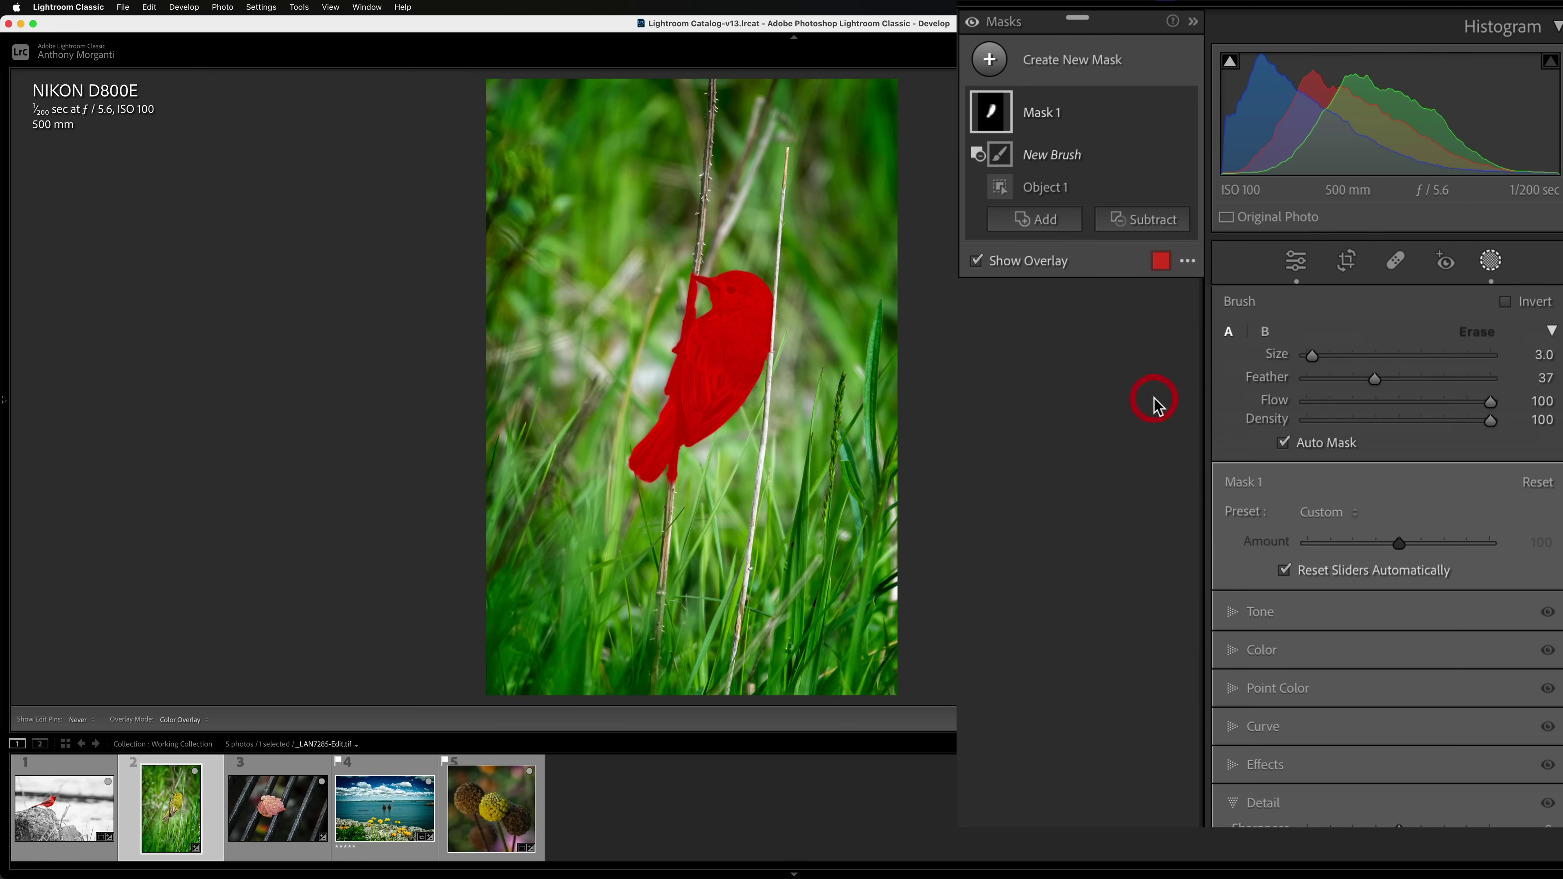
pyautogui.click(1284, 443)
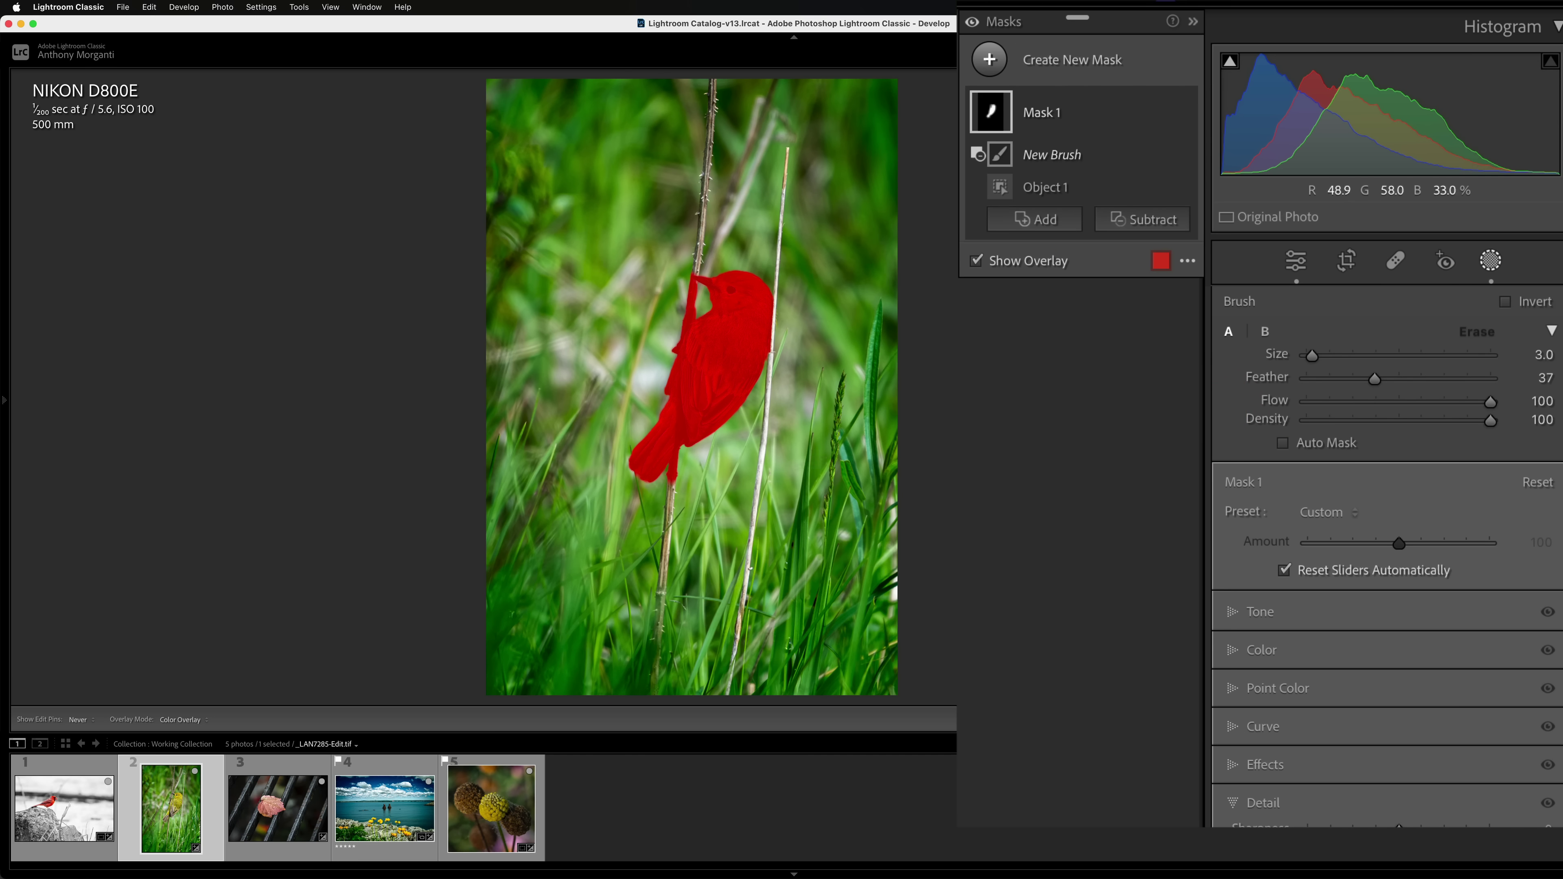
pyautogui.click(1284, 443)
pyautogui.moveTo(673, 468); pyautogui.dragTo(672, 464)
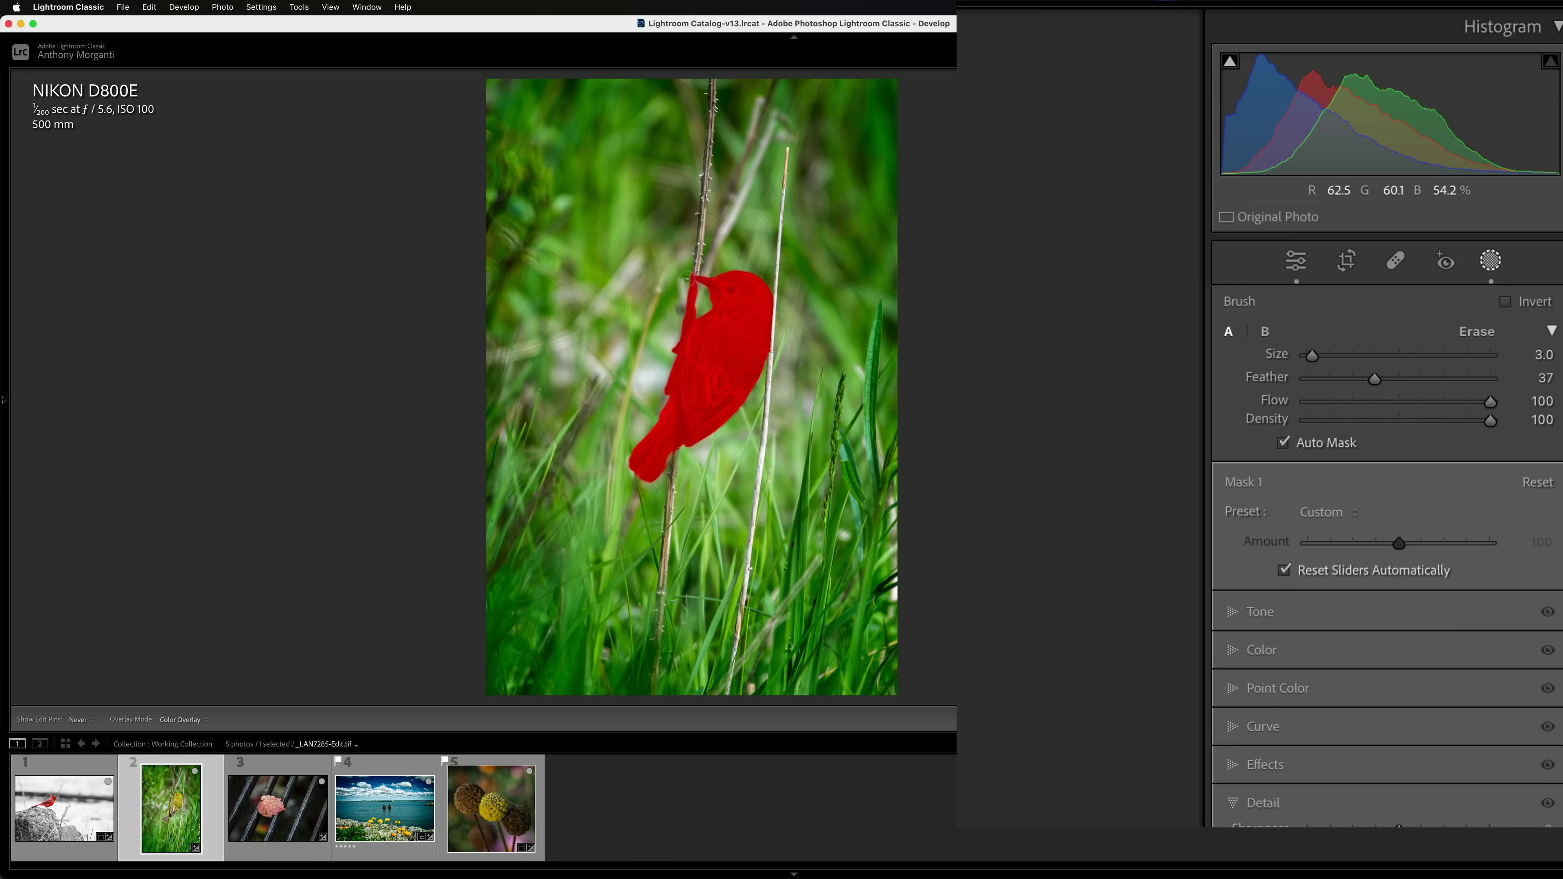
pyautogui.moveTo(686, 278); pyautogui.dragTo(687, 313)
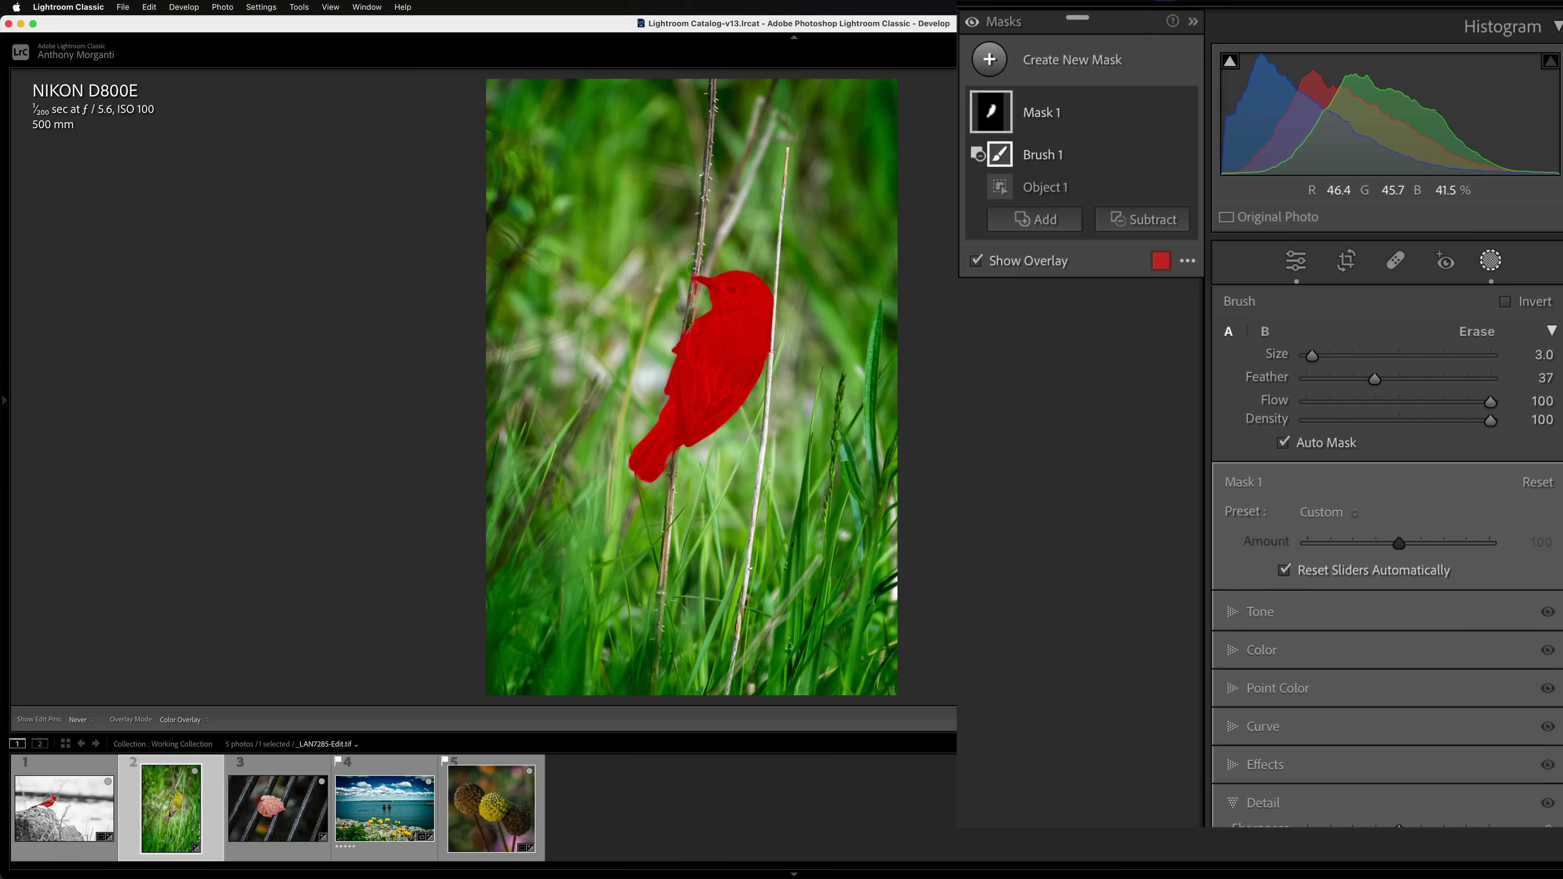
pyautogui.press('[')
pyautogui.press('[')
pyautogui.press(']')
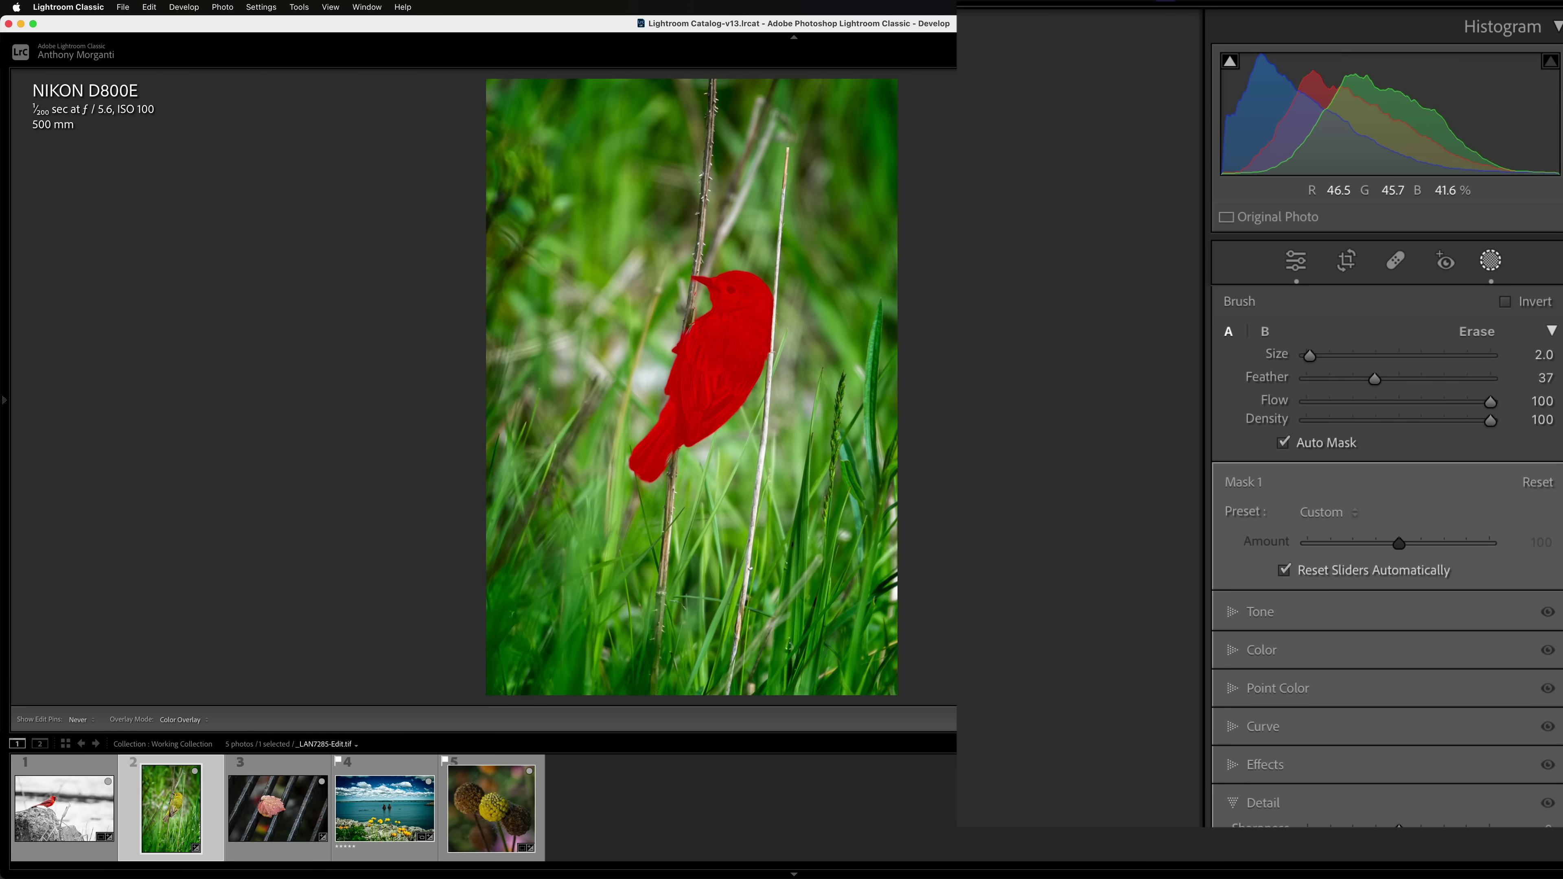
pyautogui.press(']')
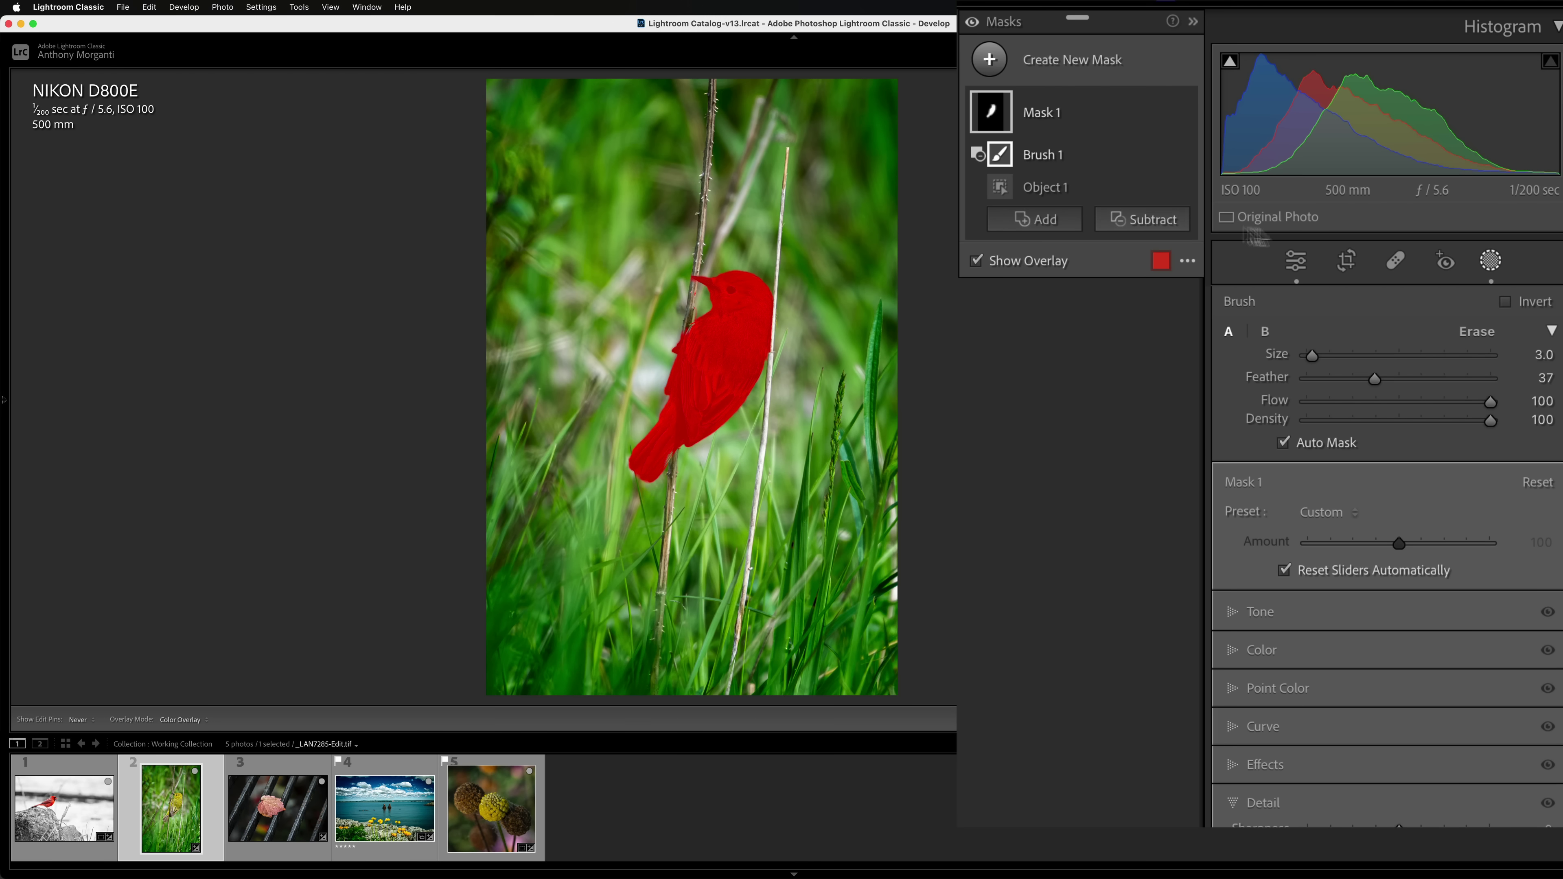
pyautogui.click(1506, 302)
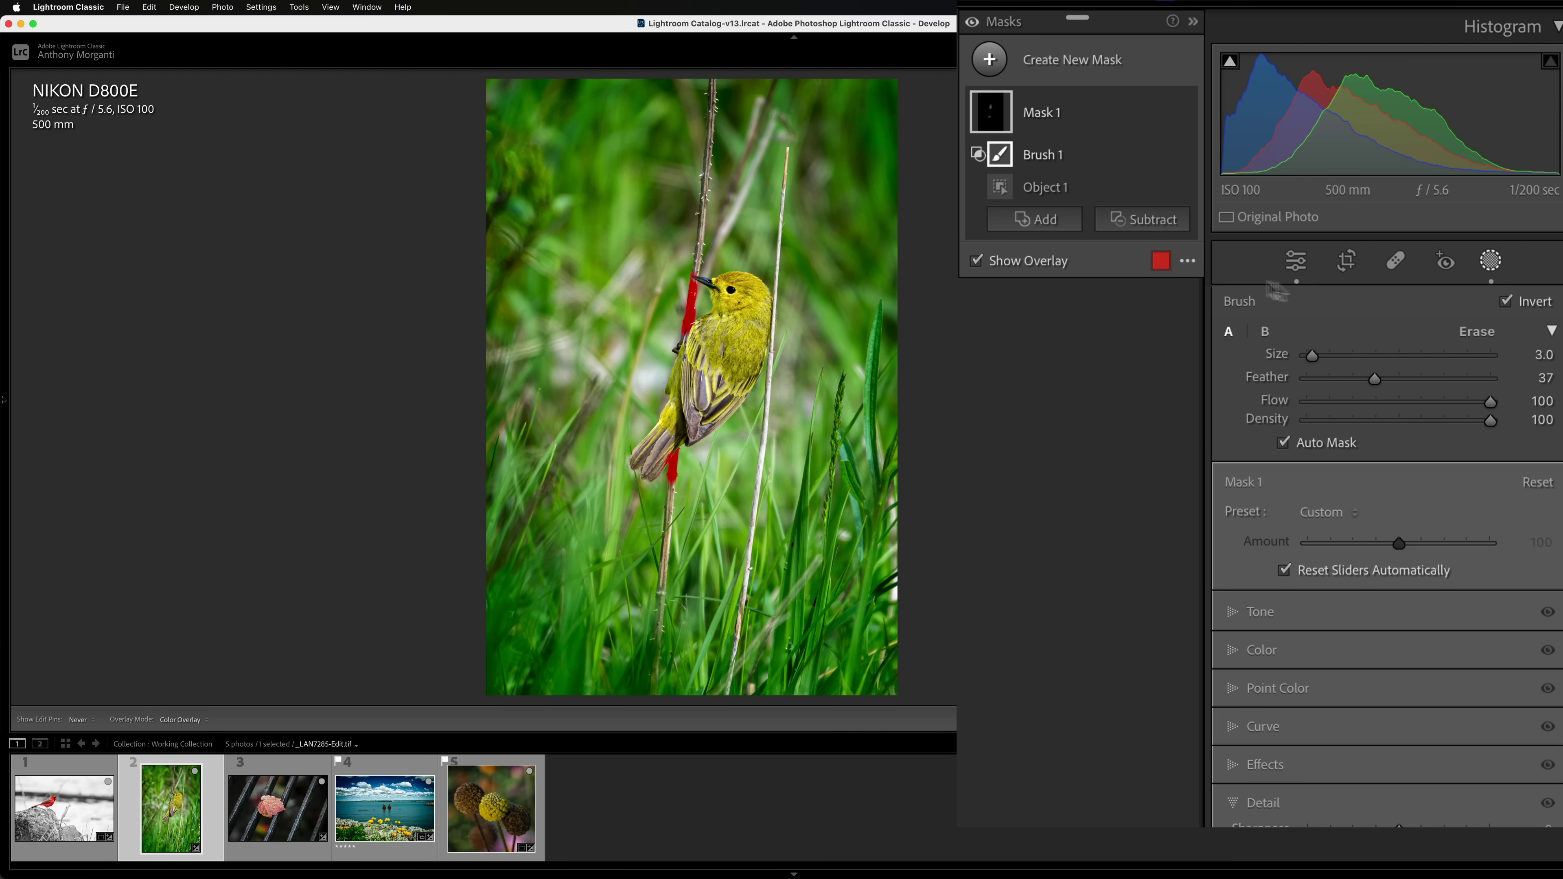
# - Invert Mask 1 and set Saturation to -100 to grey the warbler's background, then select the leaf photo
pyautogui.click(1505, 302)
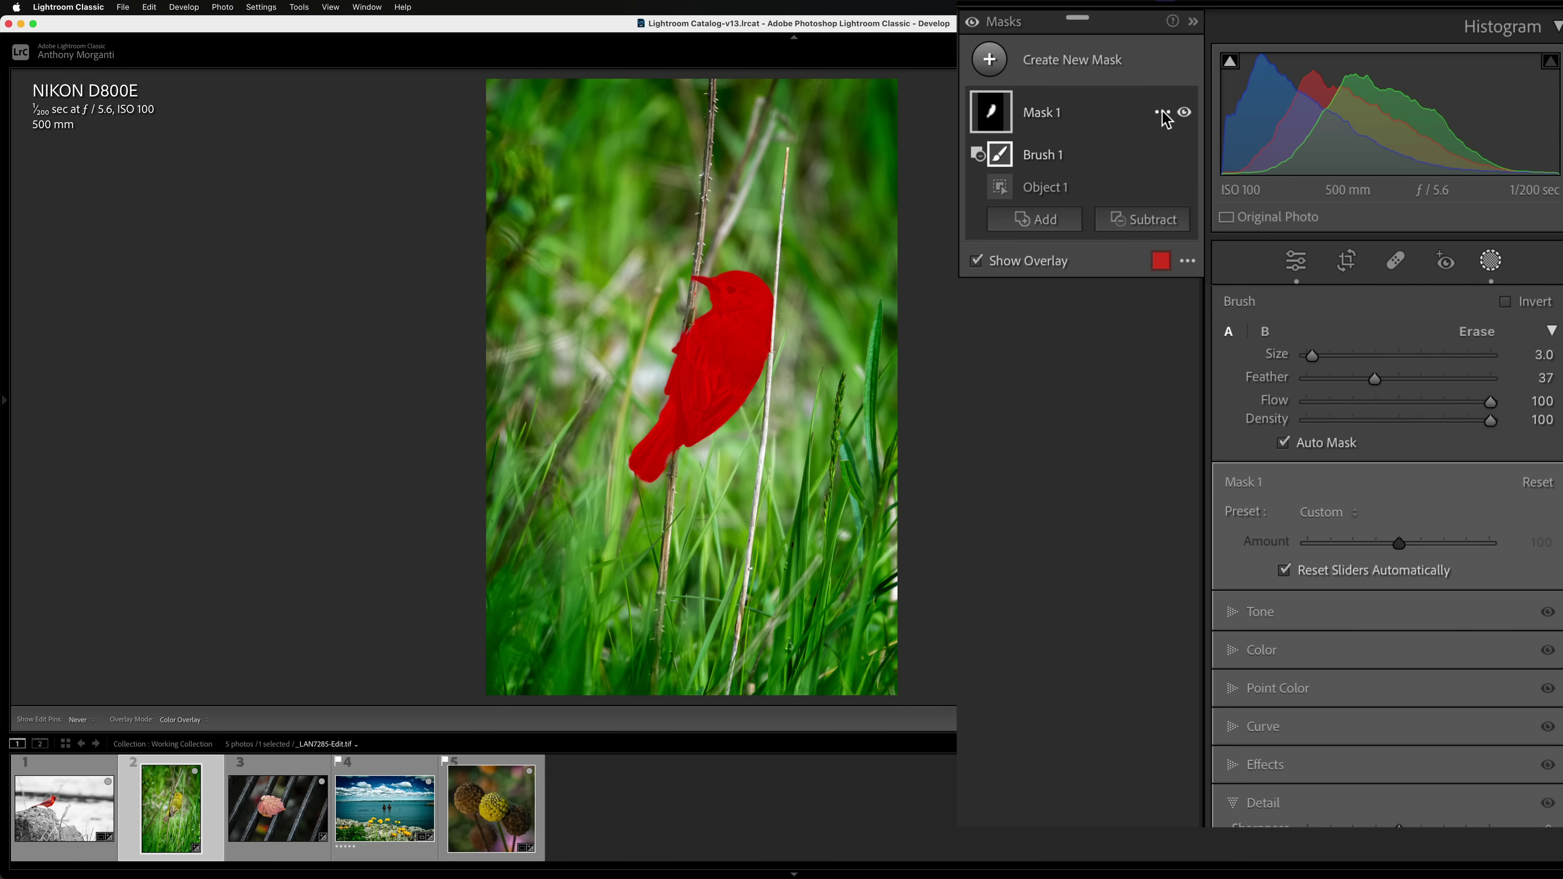
pyautogui.click(1163, 113)
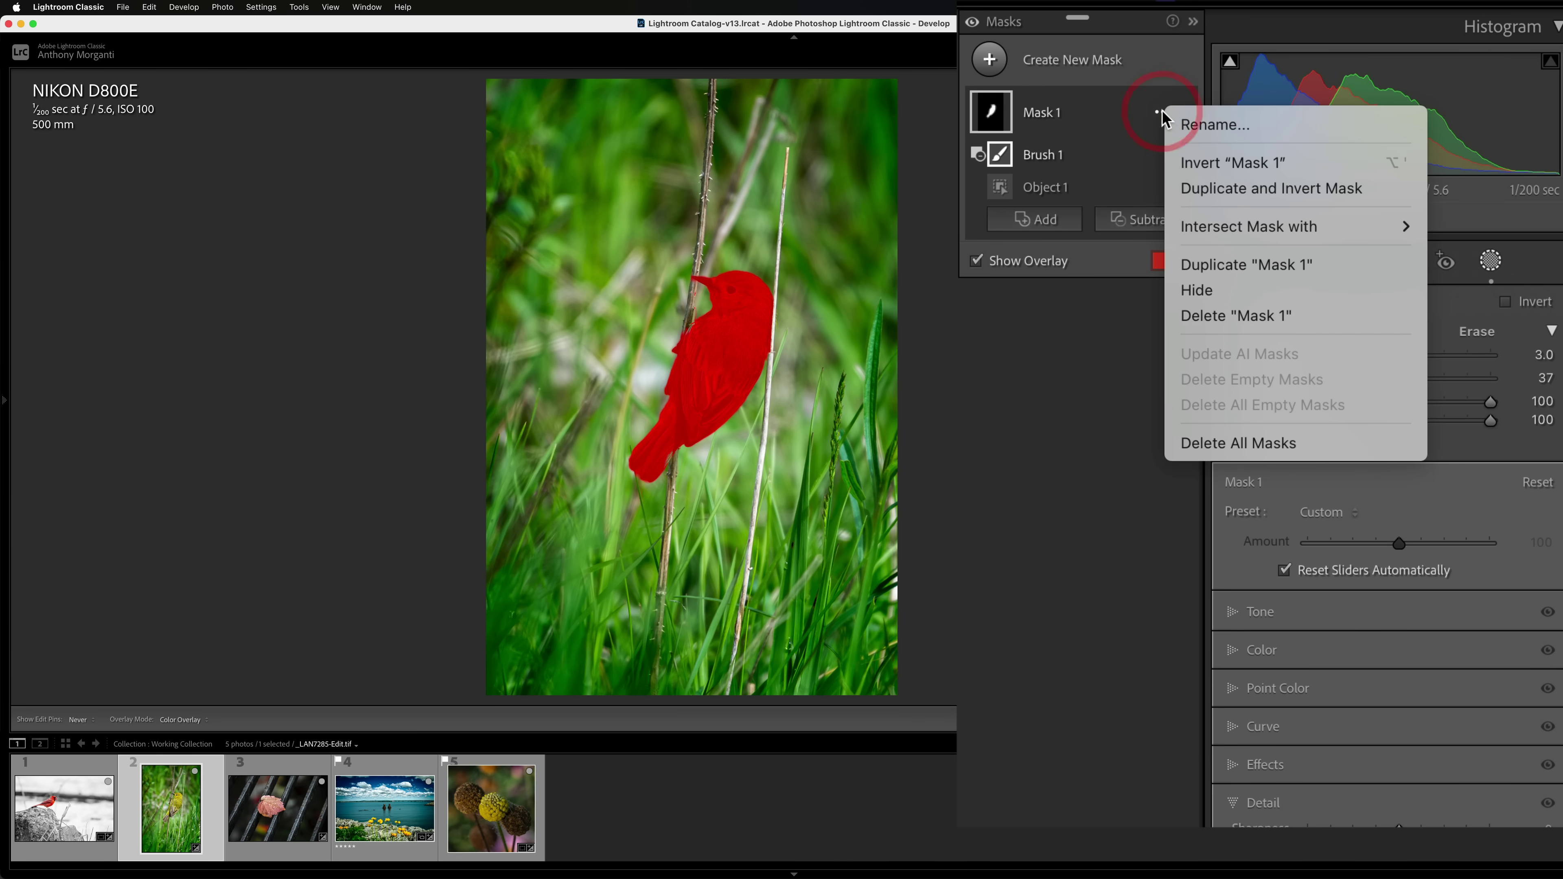
pyautogui.click(1186, 162)
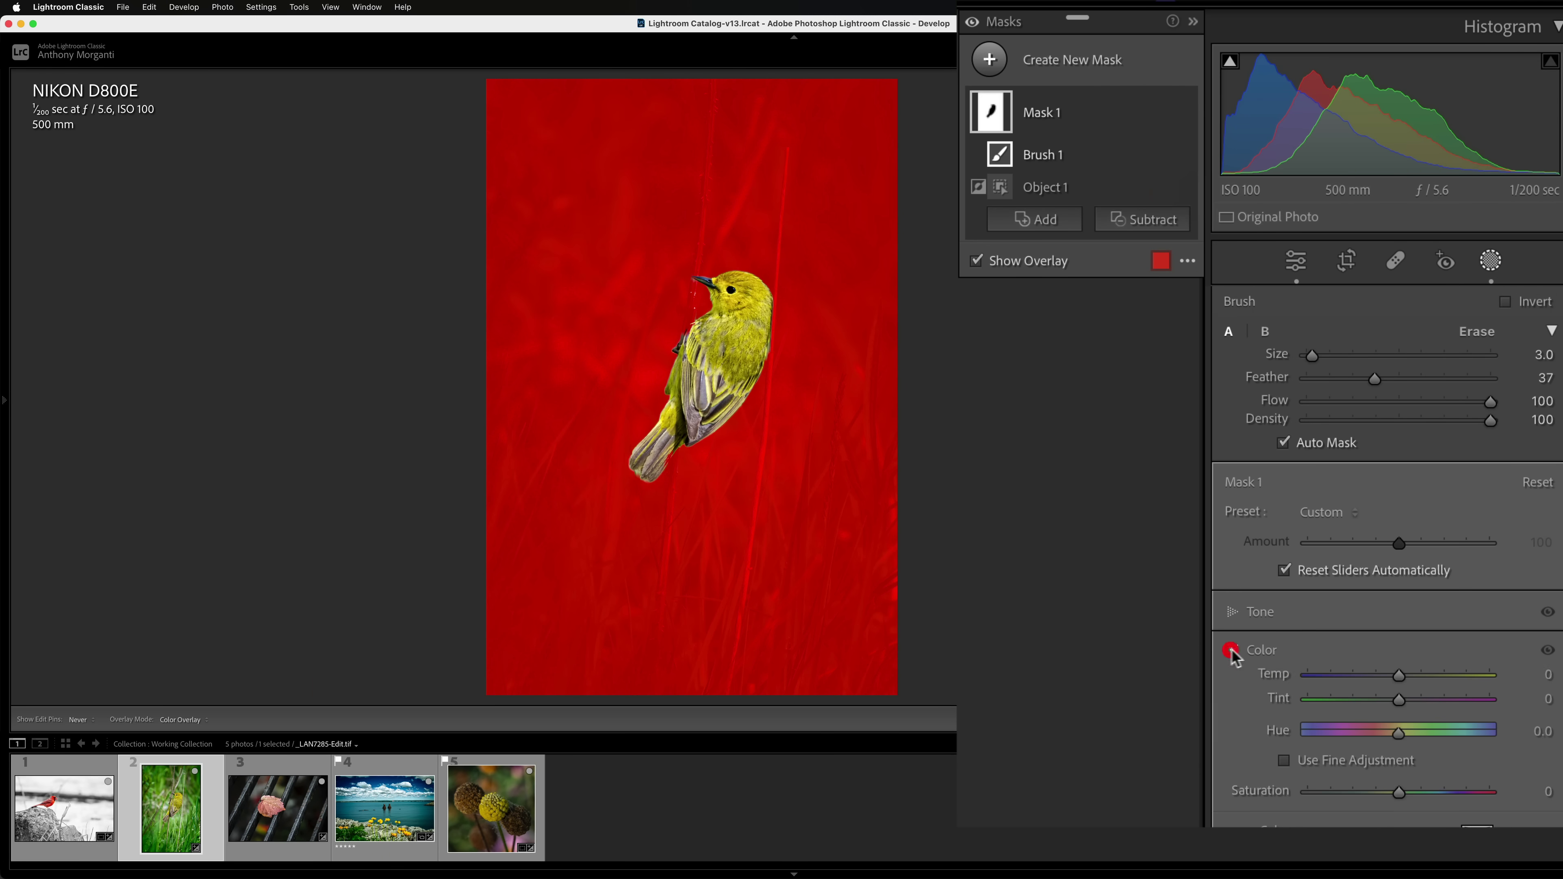
pyautogui.moveTo(1399, 792)
pyautogui.mouseDown()
pyautogui.moveTo(1341, 791)
pyautogui.moveTo(1149, 459)
pyautogui.mouseUp()
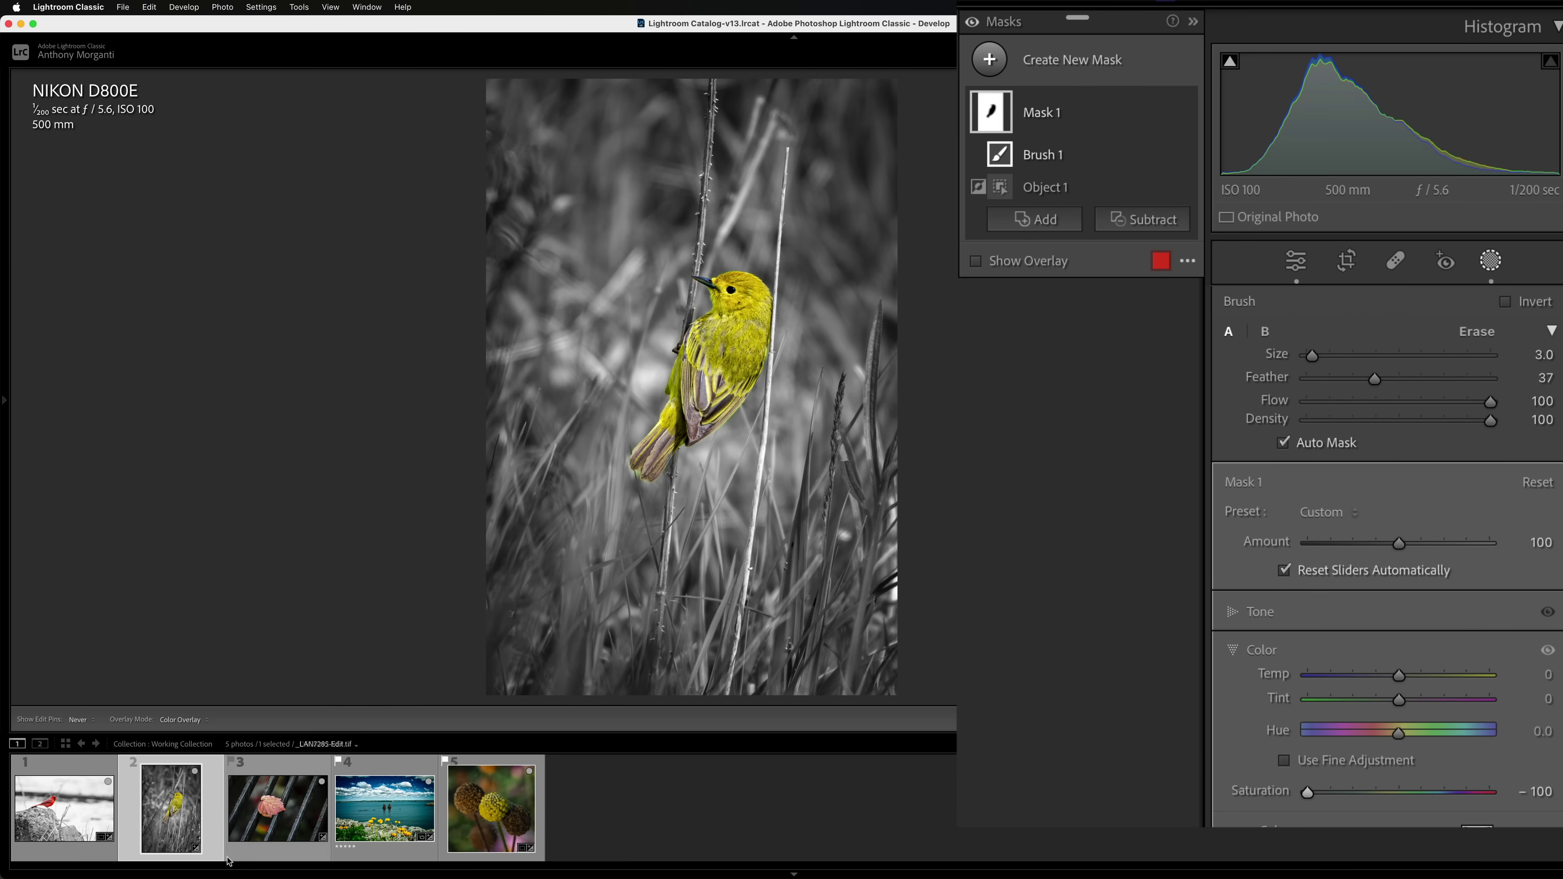
pyautogui.click(268, 824)
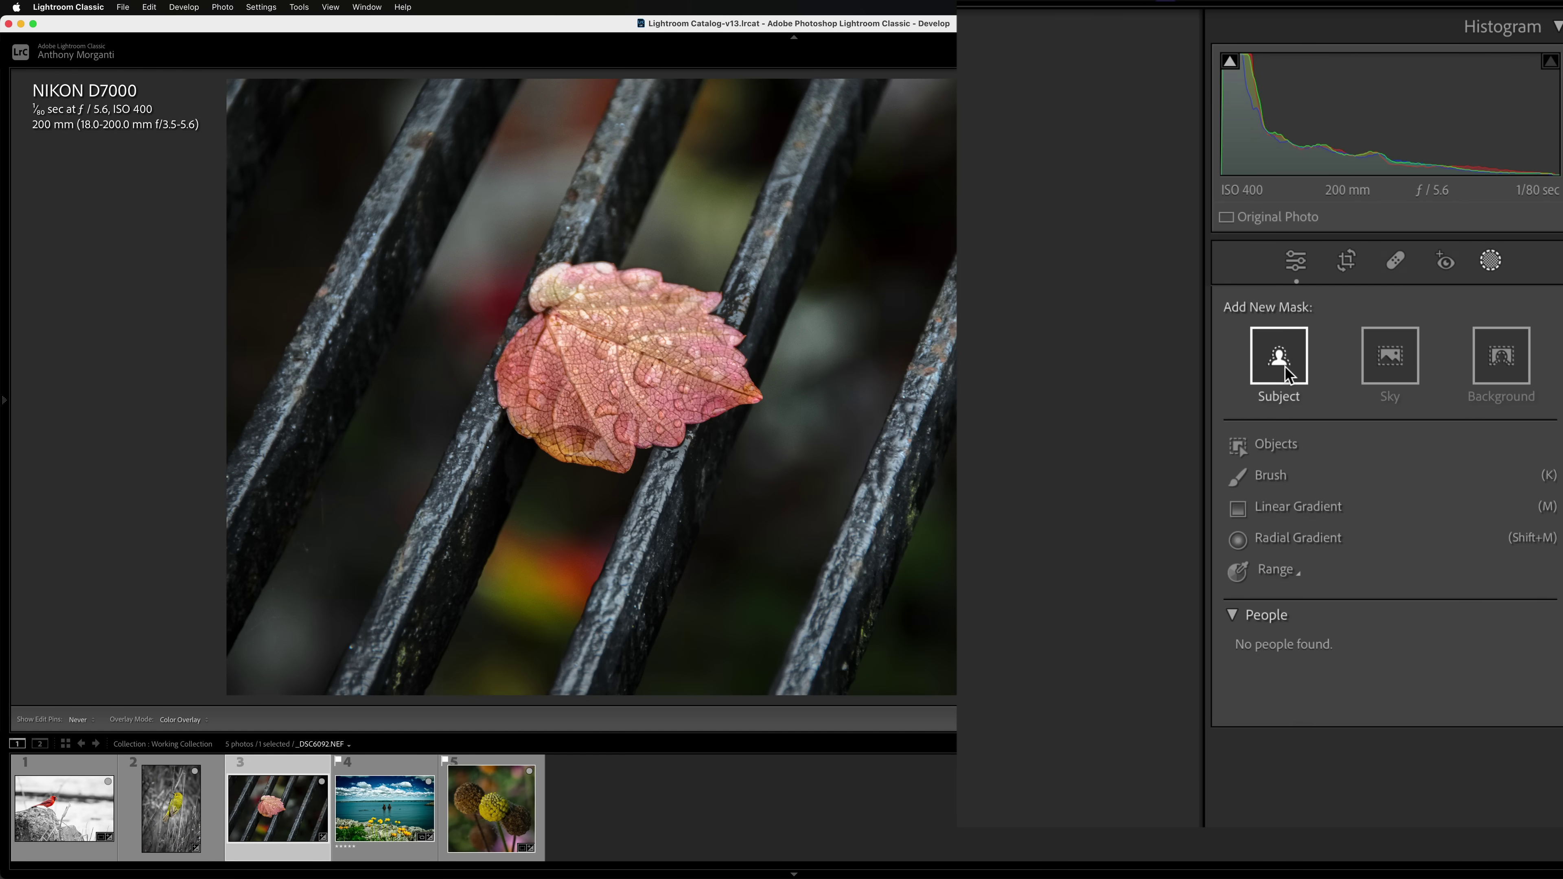
# - Replace a trial Subject mask with an Objects box drawn around the wet pink leaf
pyautogui.click(1285, 366)
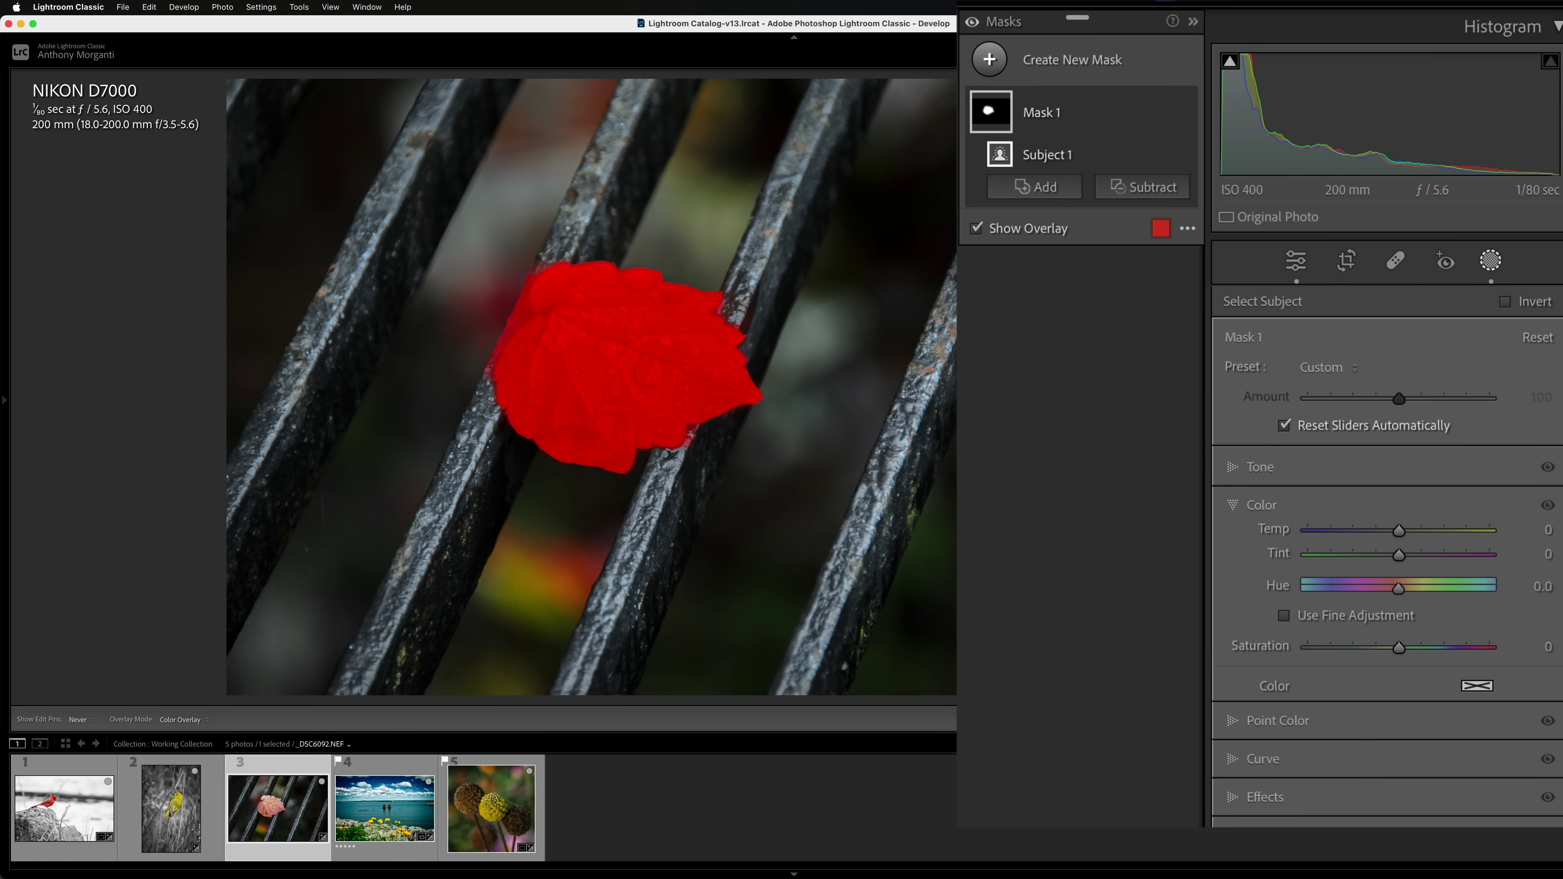
pyautogui.press('Delete')
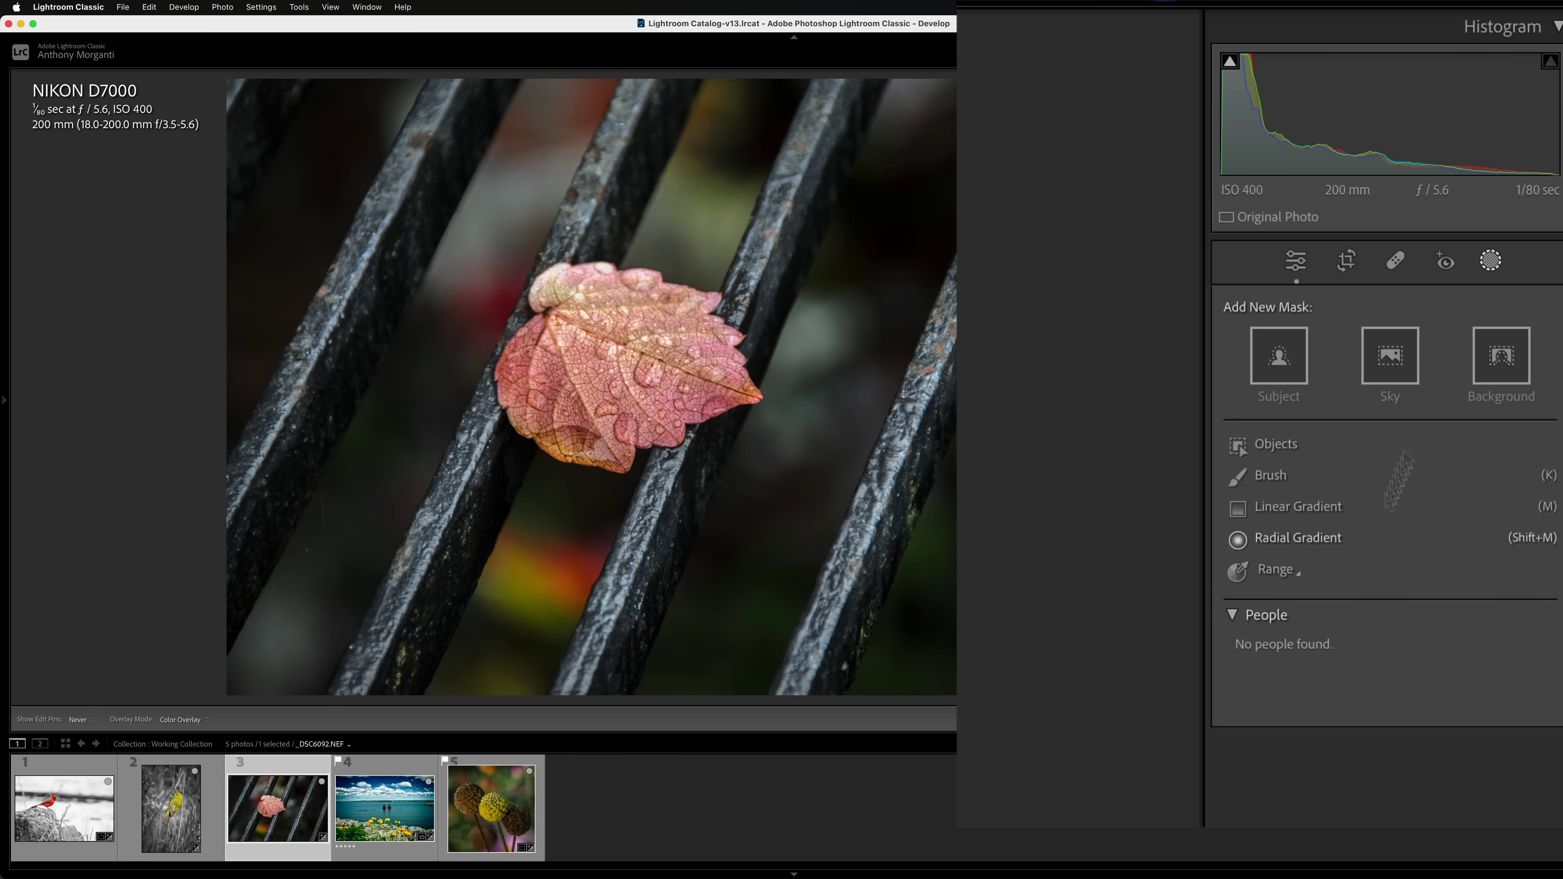
pyautogui.click(1271, 447)
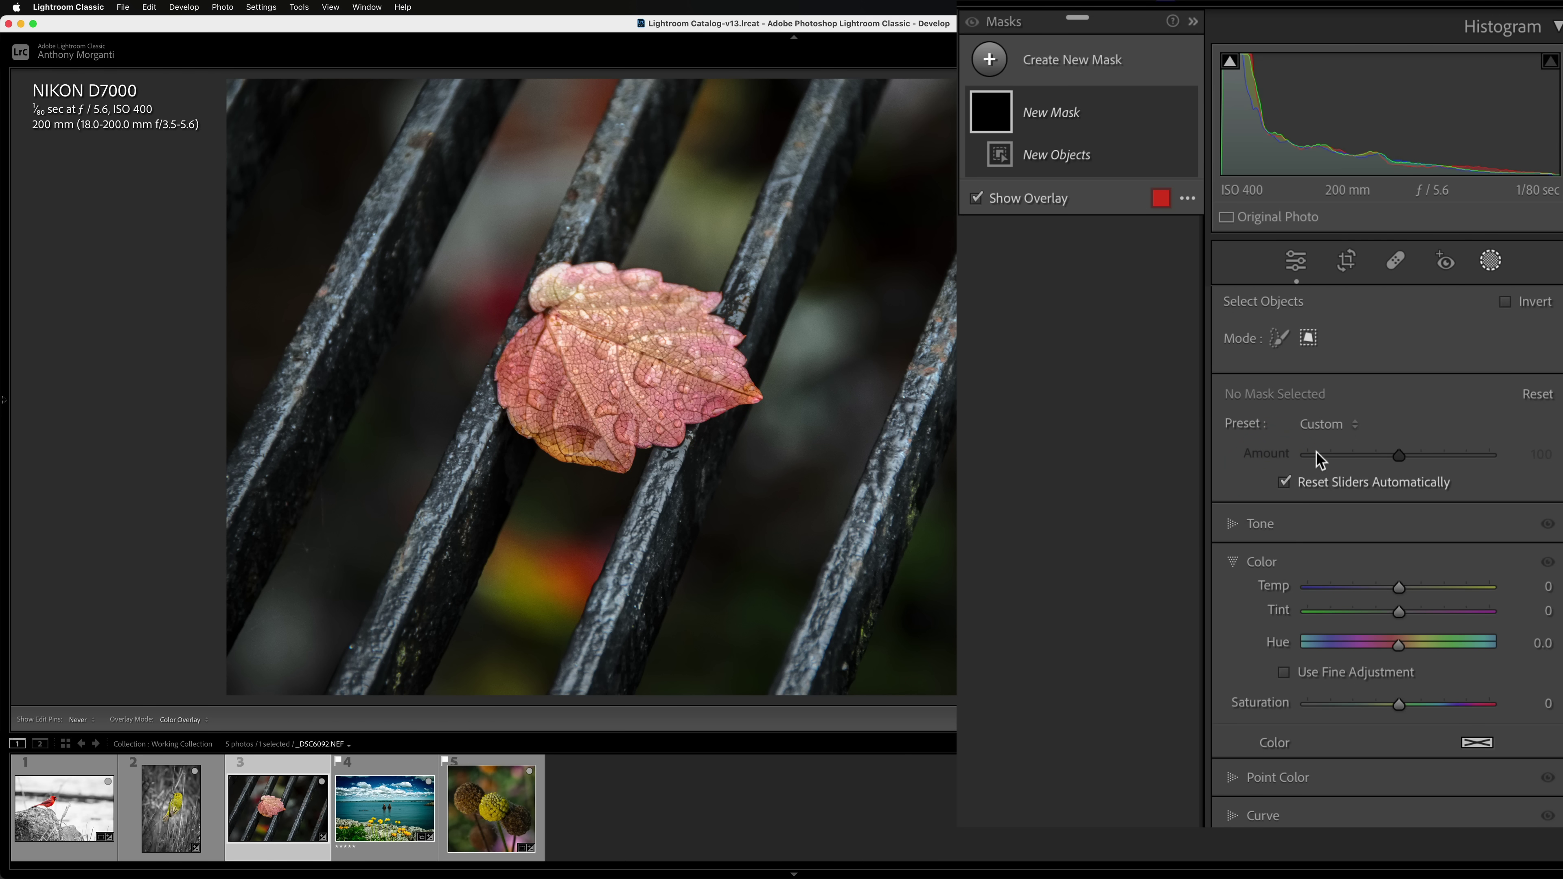
pyautogui.scroll(-1, 1322, 457)
pyautogui.scroll(-1, 1322, 457)
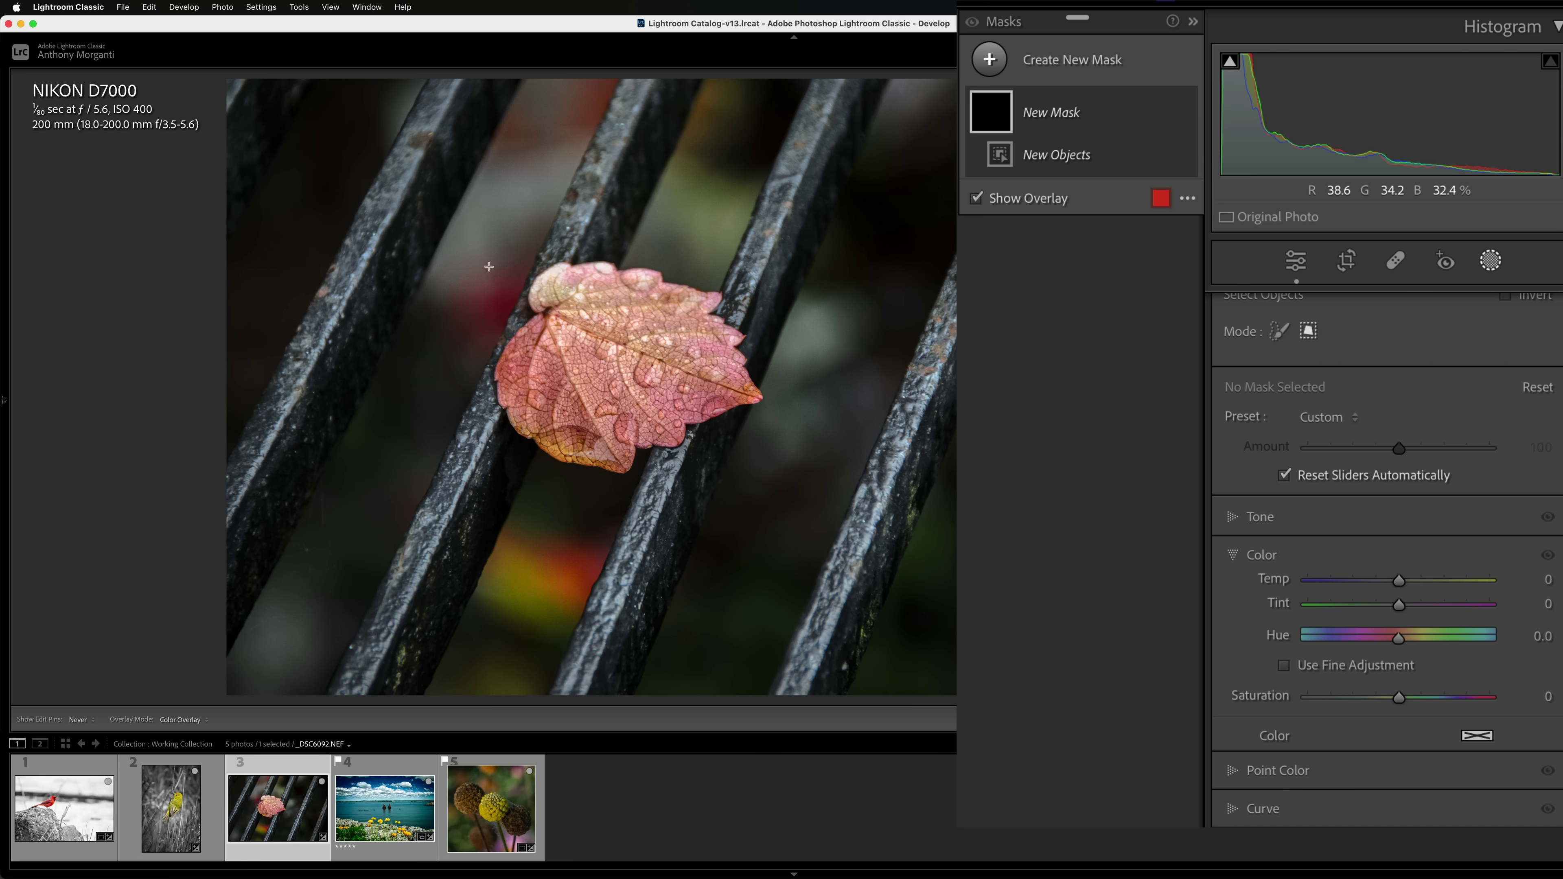
pyautogui.moveTo(486, 255); pyautogui.dragTo(770, 484)
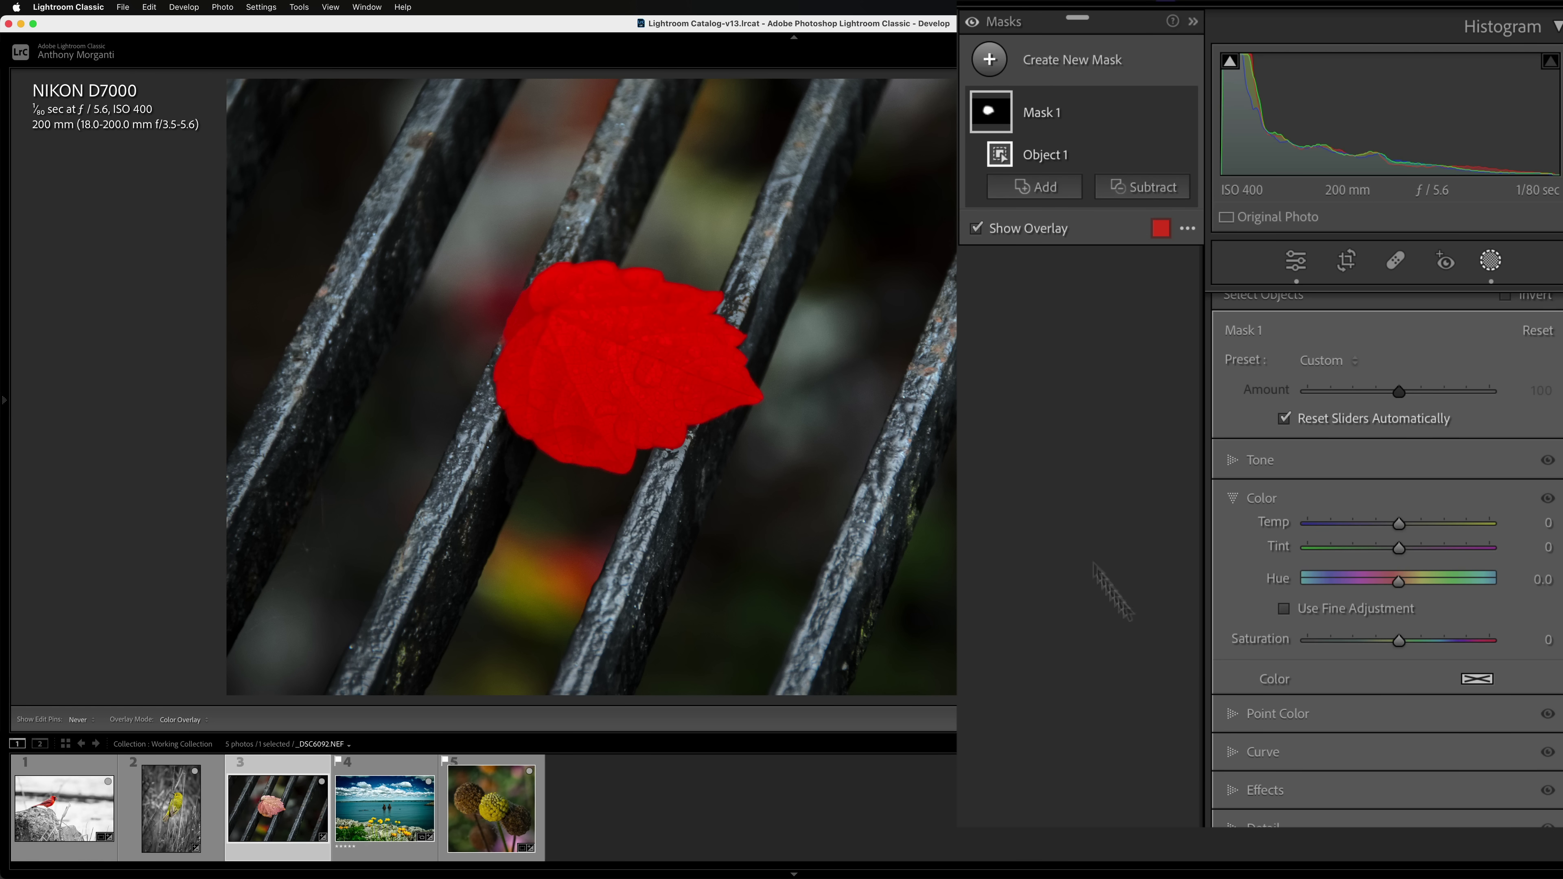
# - Replace the old leaf mask with a new Objects mask painted over the pink leaf
pyautogui.click(1415, 839)
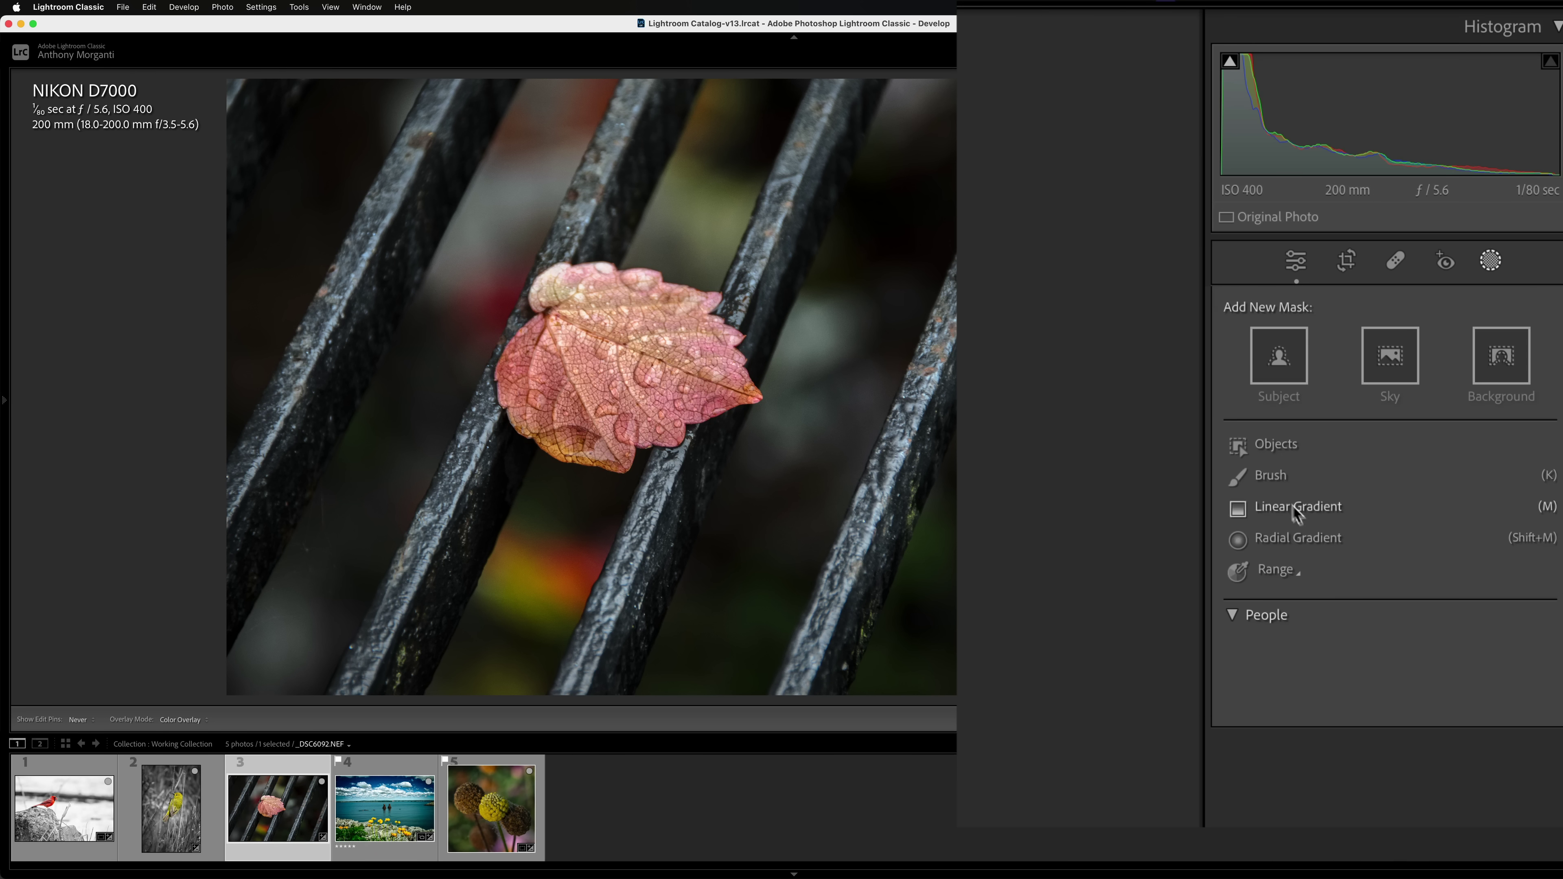
pyautogui.click(1275, 449)
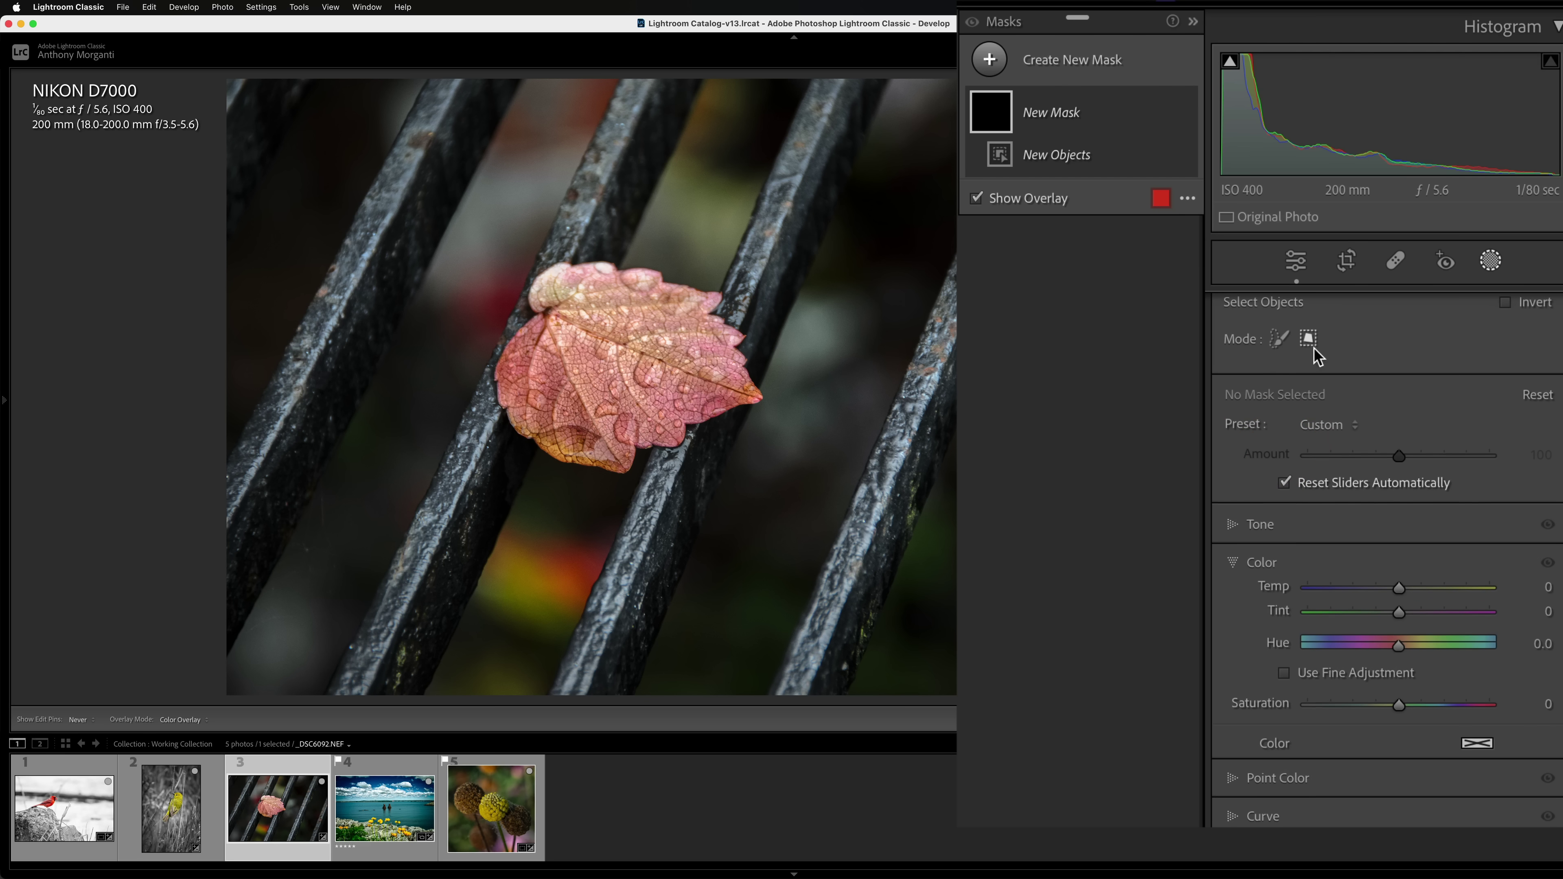
pyautogui.click(1279, 339)
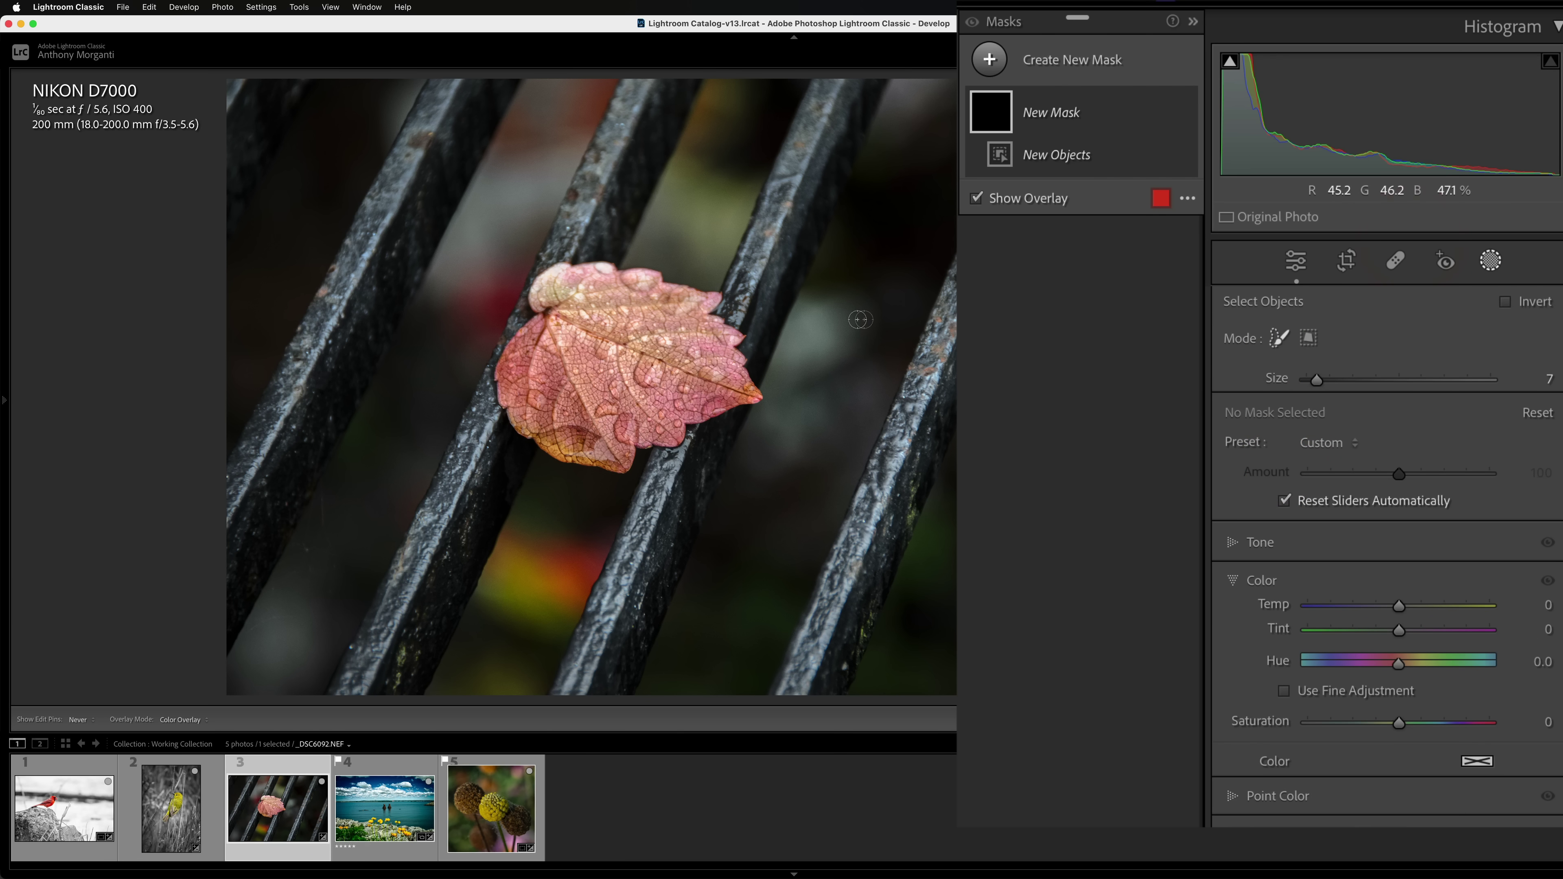
pyautogui.click(539, 303)
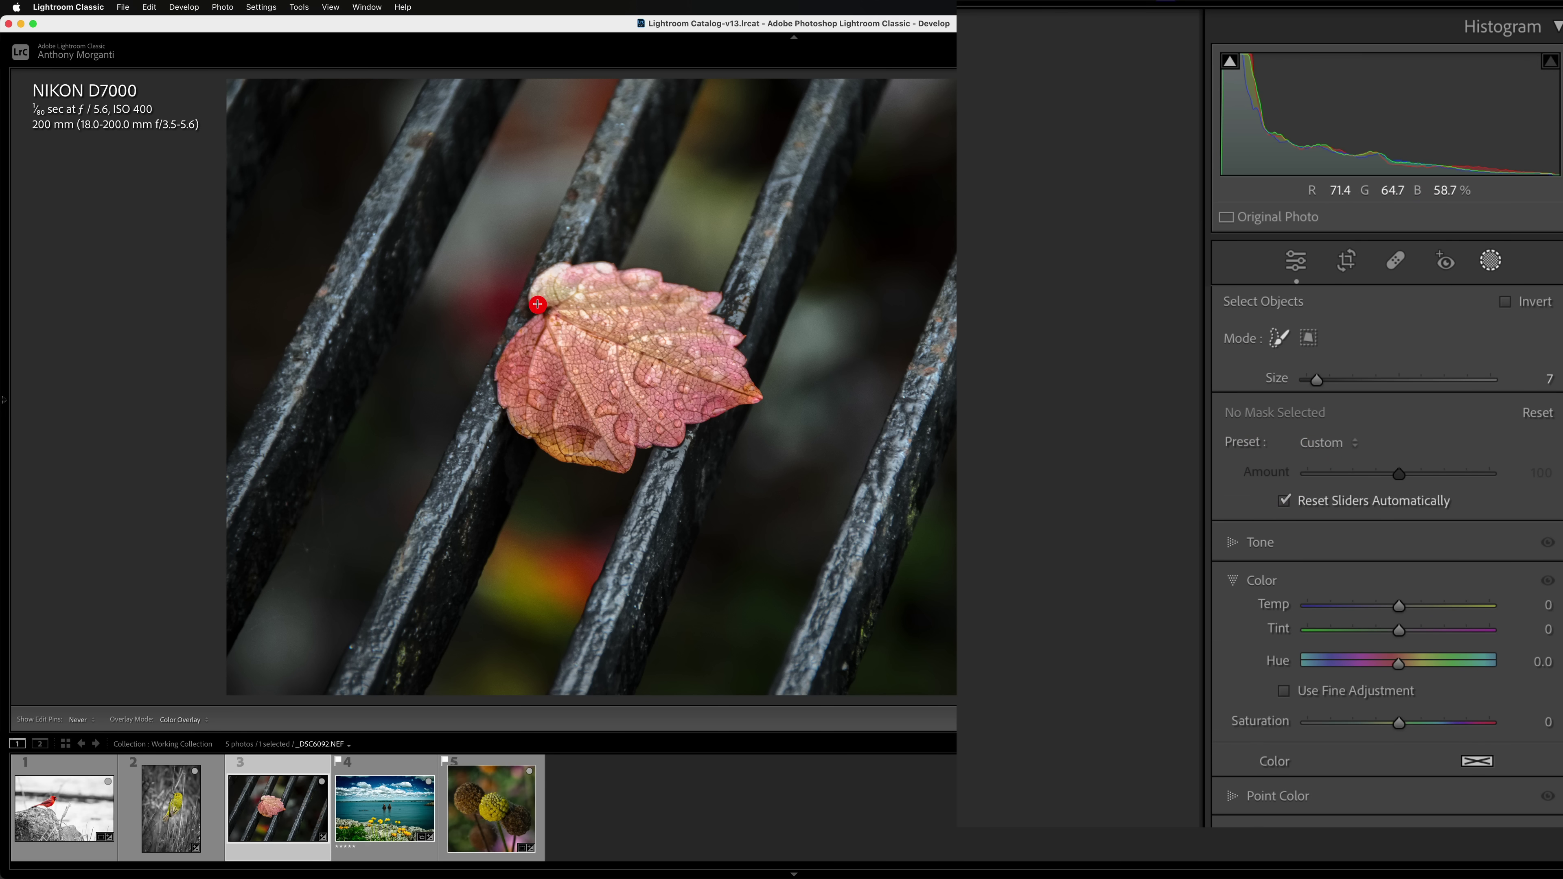
pyautogui.moveTo(535, 295)
pyautogui.mouseDown()
pyautogui.moveTo(715, 298)
pyautogui.moveTo(754, 399)
pyautogui.moveTo(638, 445)
pyautogui.moveTo(621, 469)
pyautogui.moveTo(554, 457)
pyautogui.moveTo(508, 414)
pyautogui.moveTo(500, 370)
pyautogui.moveTo(540, 315)
pyautogui.moveTo(671, 322)
pyautogui.moveTo(622, 400)
pyautogui.moveTo(567, 358)
pyautogui.moveTo(600, 400)
pyautogui.moveTo(692, 388)
pyautogui.moveTo(671, 348)
pyautogui.moveTo(572, 305)
pyautogui.moveTo(523, 366)
pyautogui.moveTo(640, 429)
pyautogui.moveTo(641, 380)
pyautogui.moveTo(711, 340)
pyautogui.moveTo(597, 337)
pyautogui.moveTo(623, 362)
pyautogui.mouseUp()
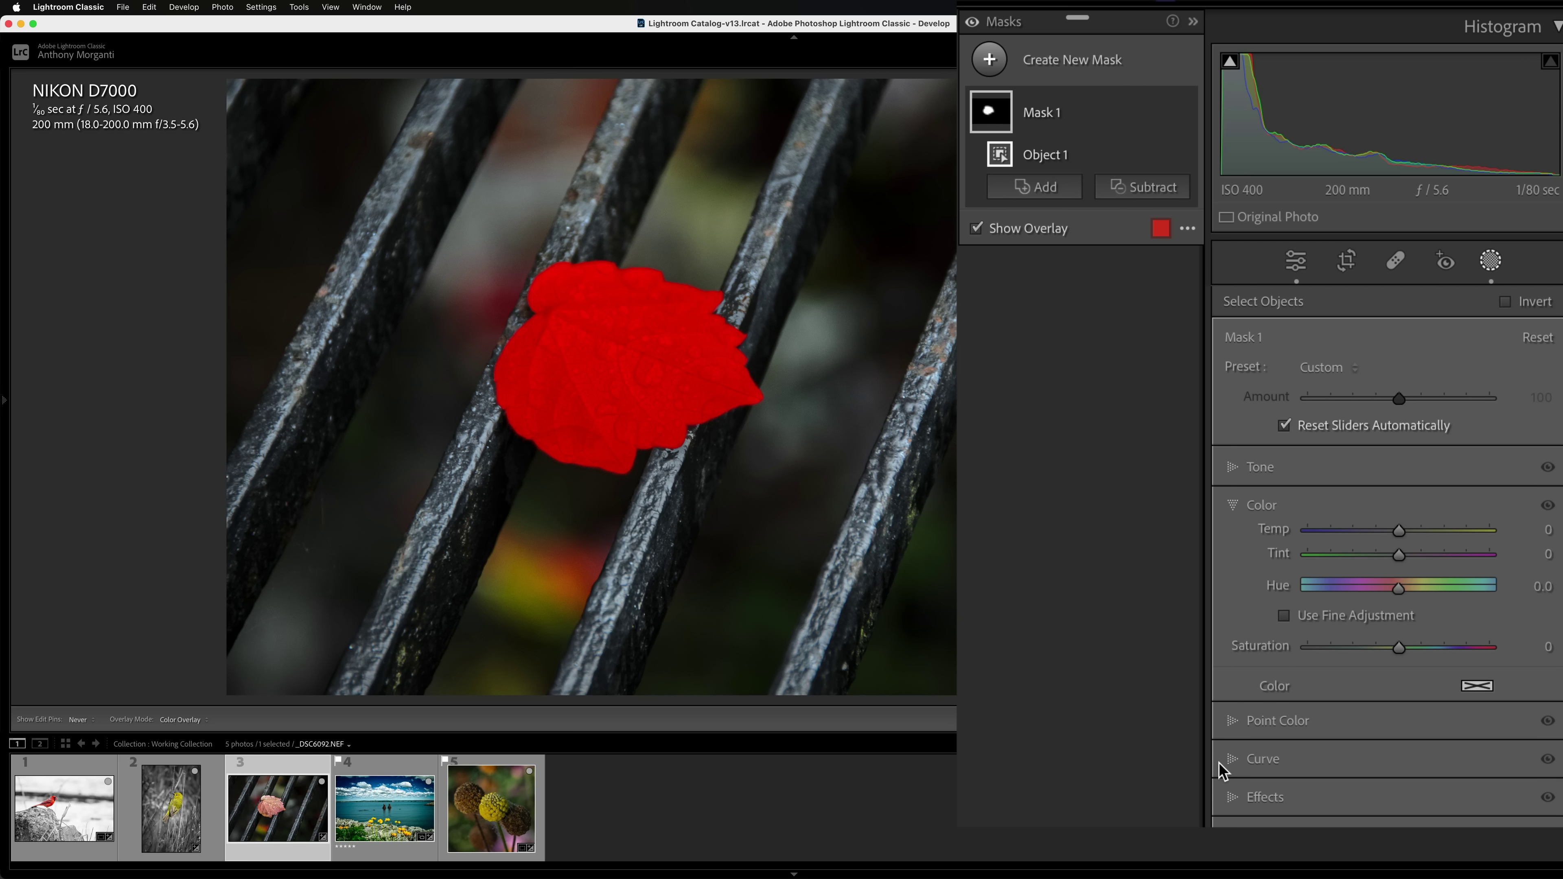
# - Invert the leaf mask and set Saturation to -100 to turn the grate grey
pyautogui.click(1506, 301)
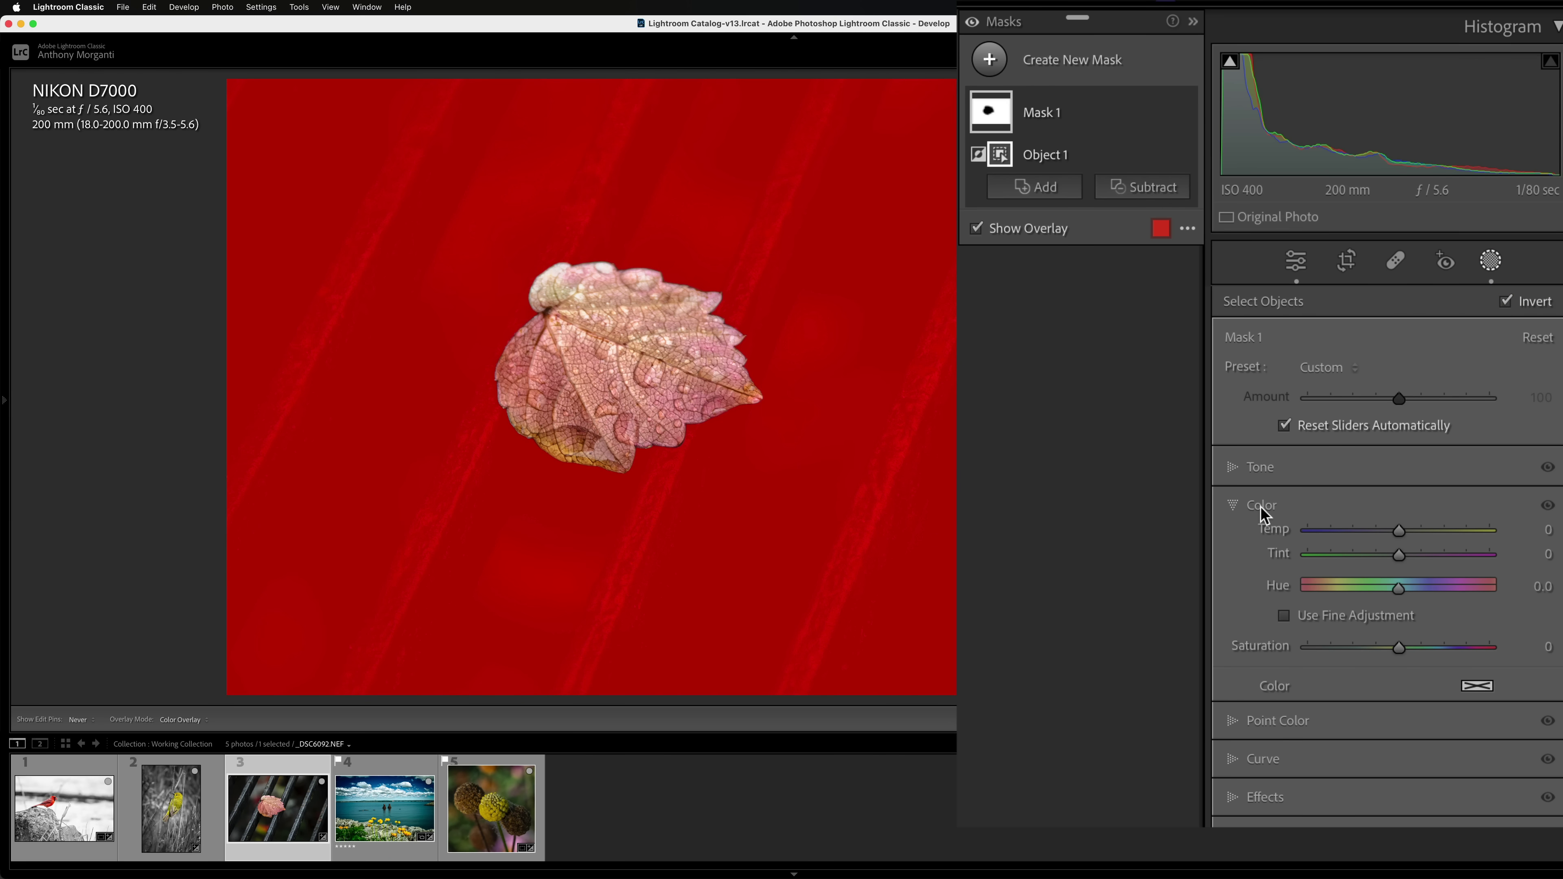
pyautogui.moveTo(1399, 647); pyautogui.dragTo(660, 646)
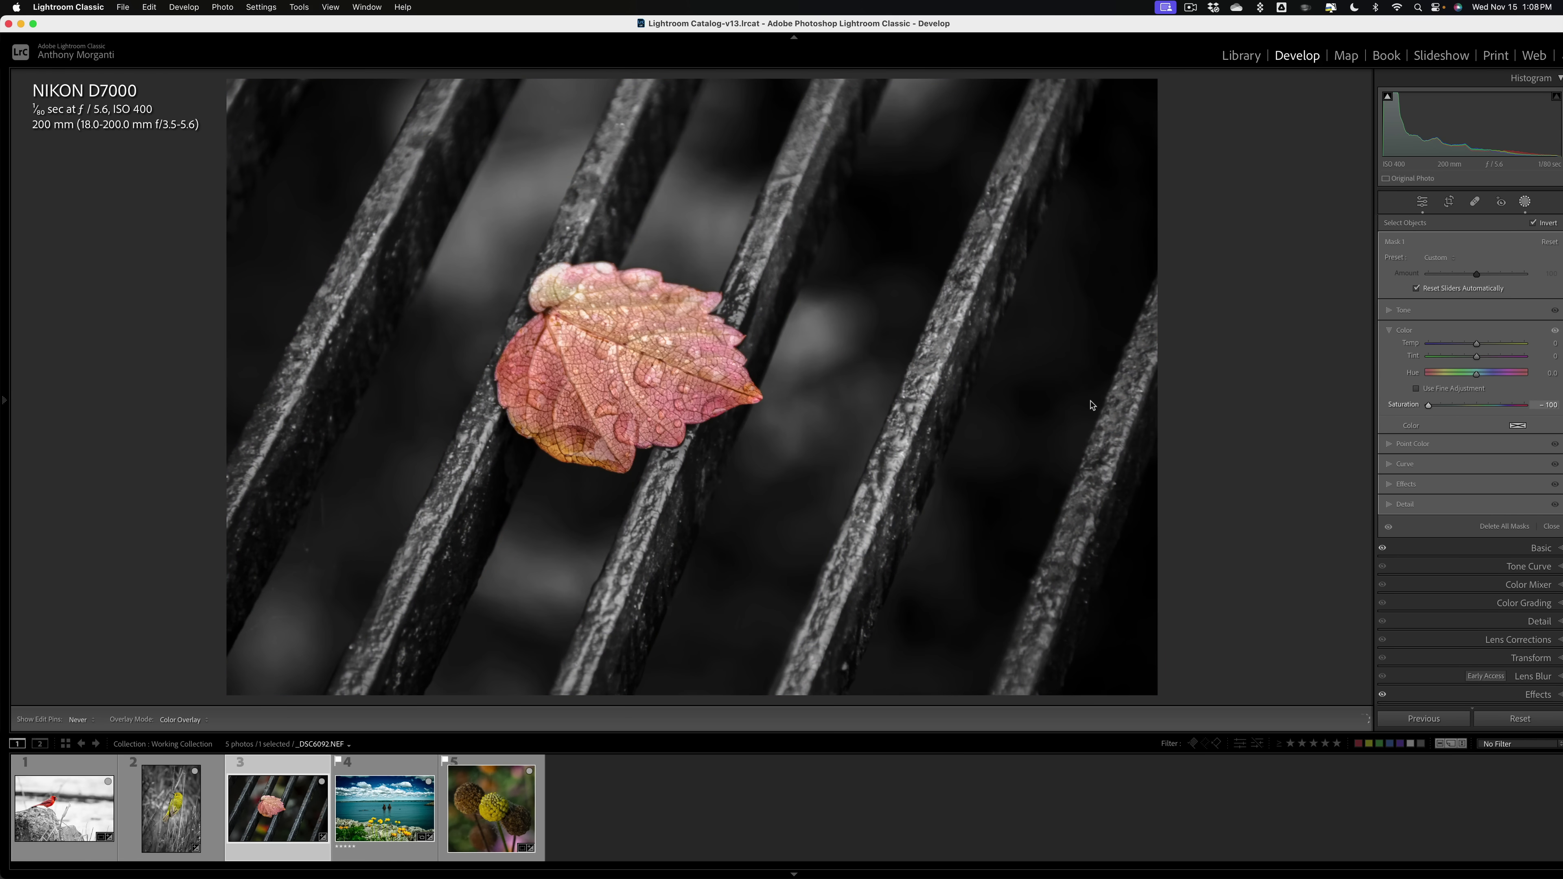
pyautogui.click(1091, 405)
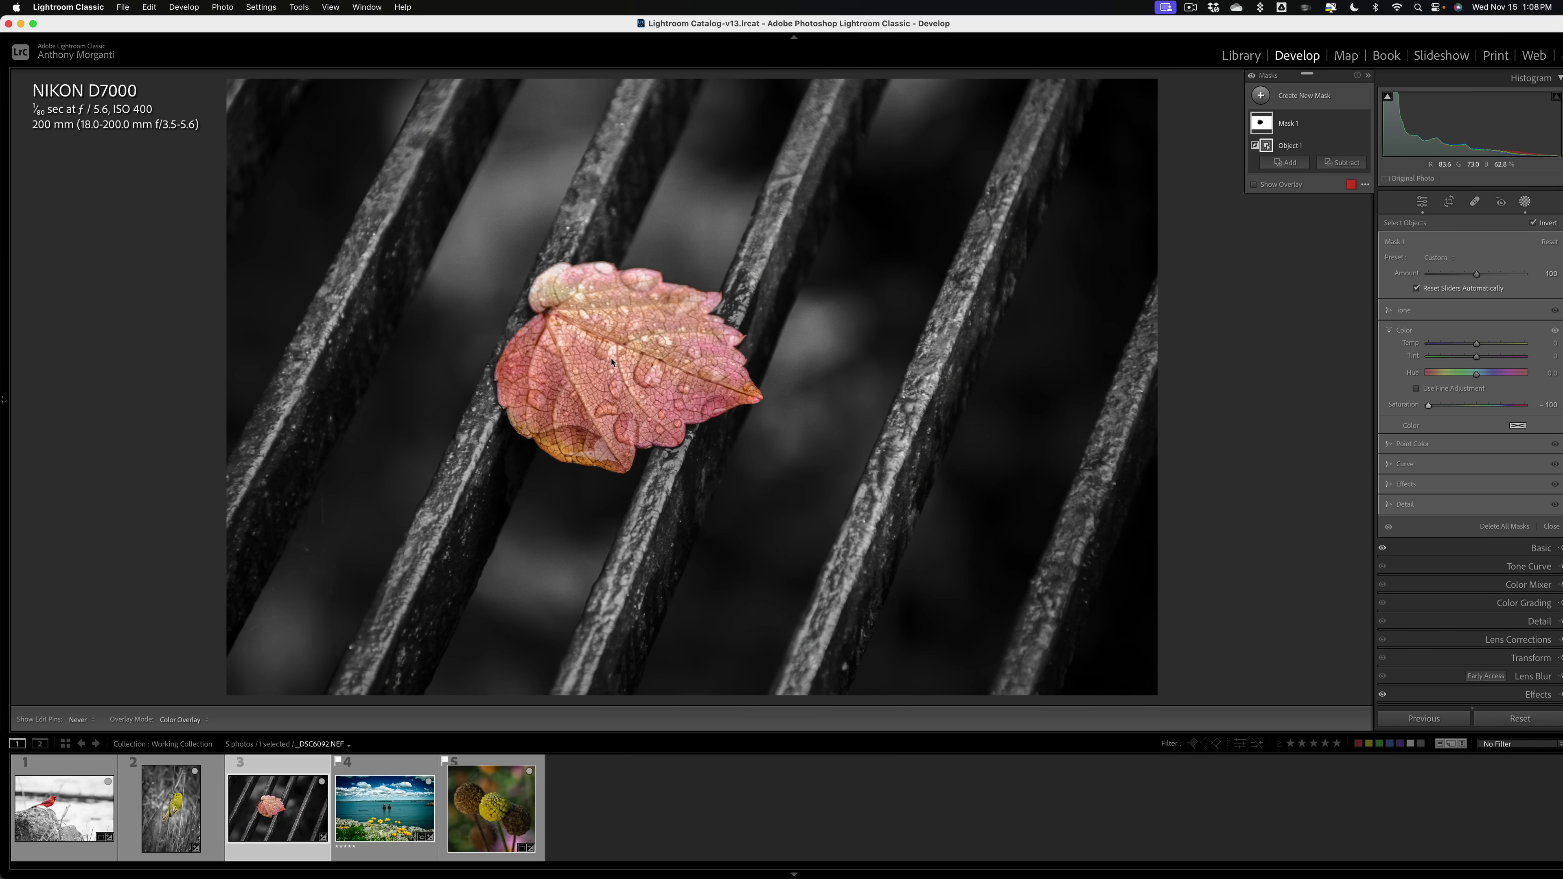
# - Duplicate and invert Mask 1, boost the leaf's saturation, then open the lake photo
pyautogui.rightClick(1349, 127)
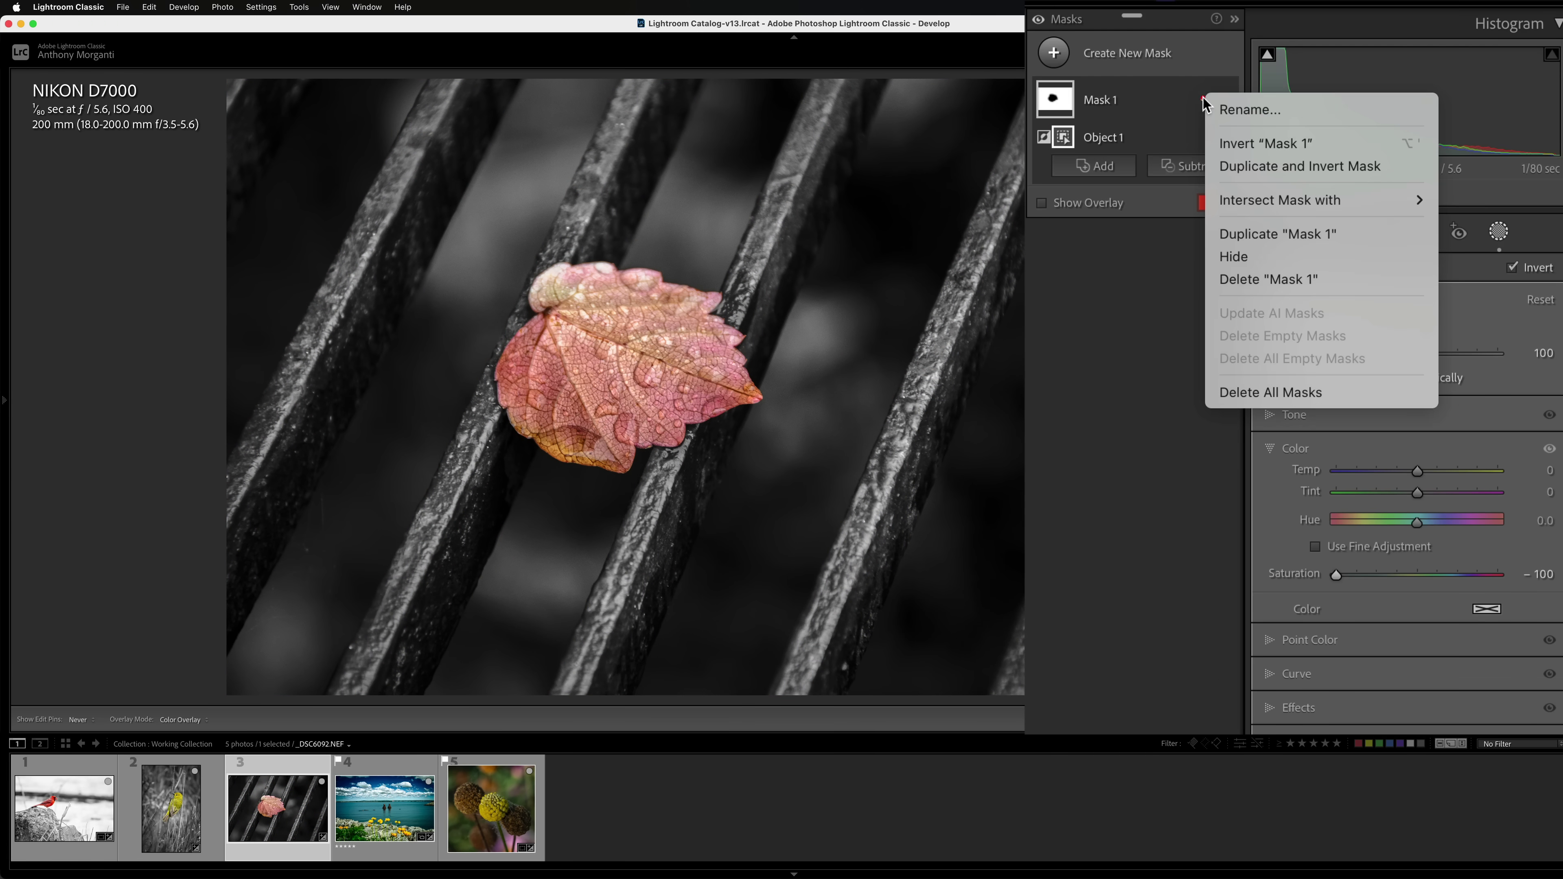
pyautogui.click(1237, 169)
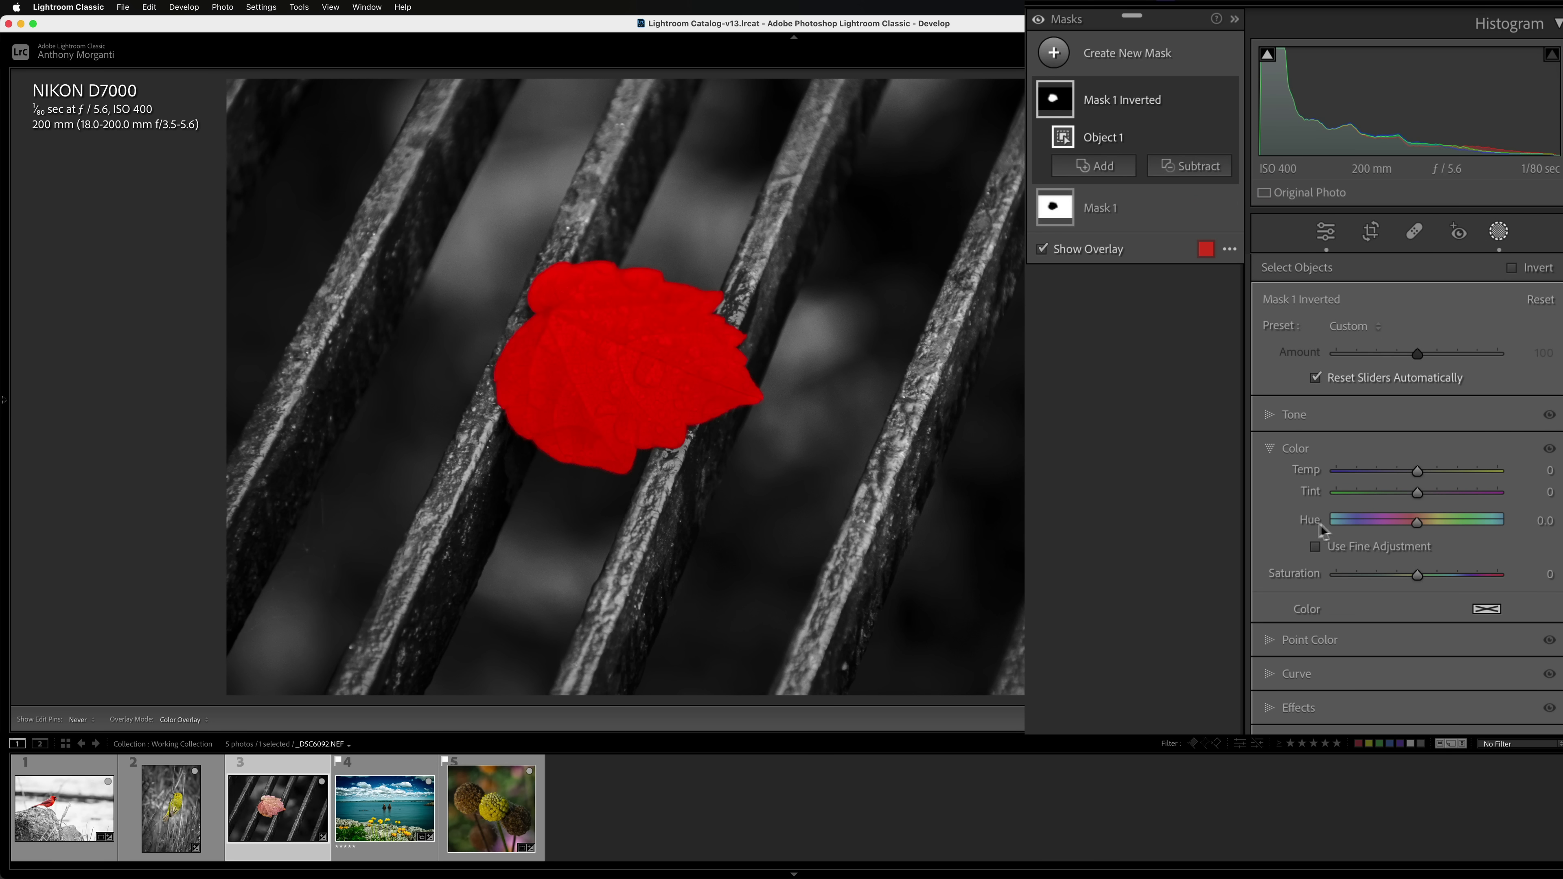
pyautogui.moveTo(1416, 575); pyautogui.dragTo(1529, 573)
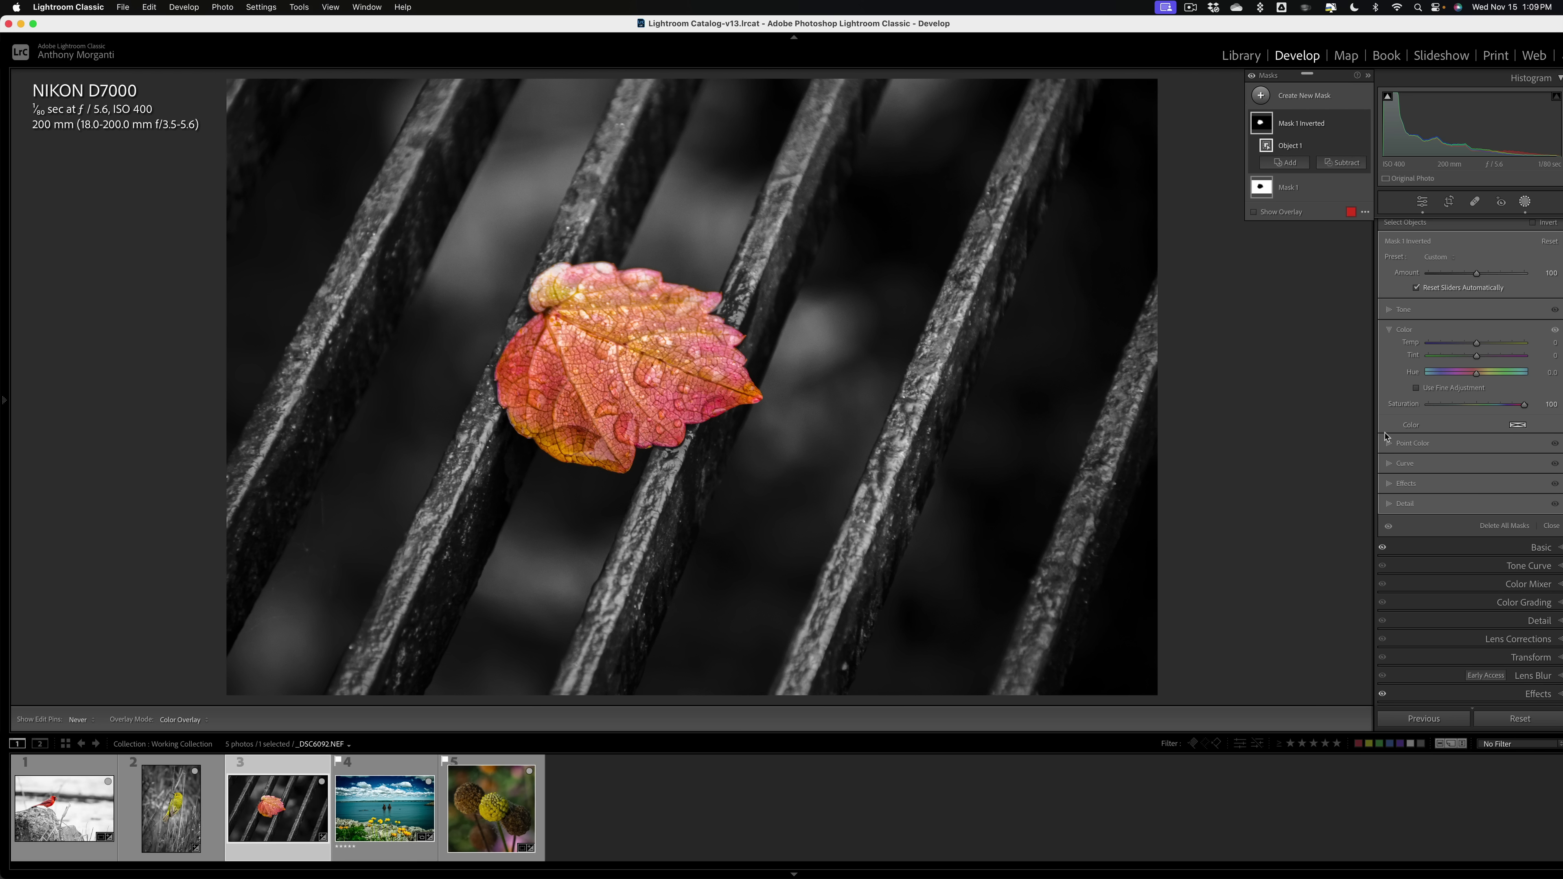
pyautogui.click(422, 797)
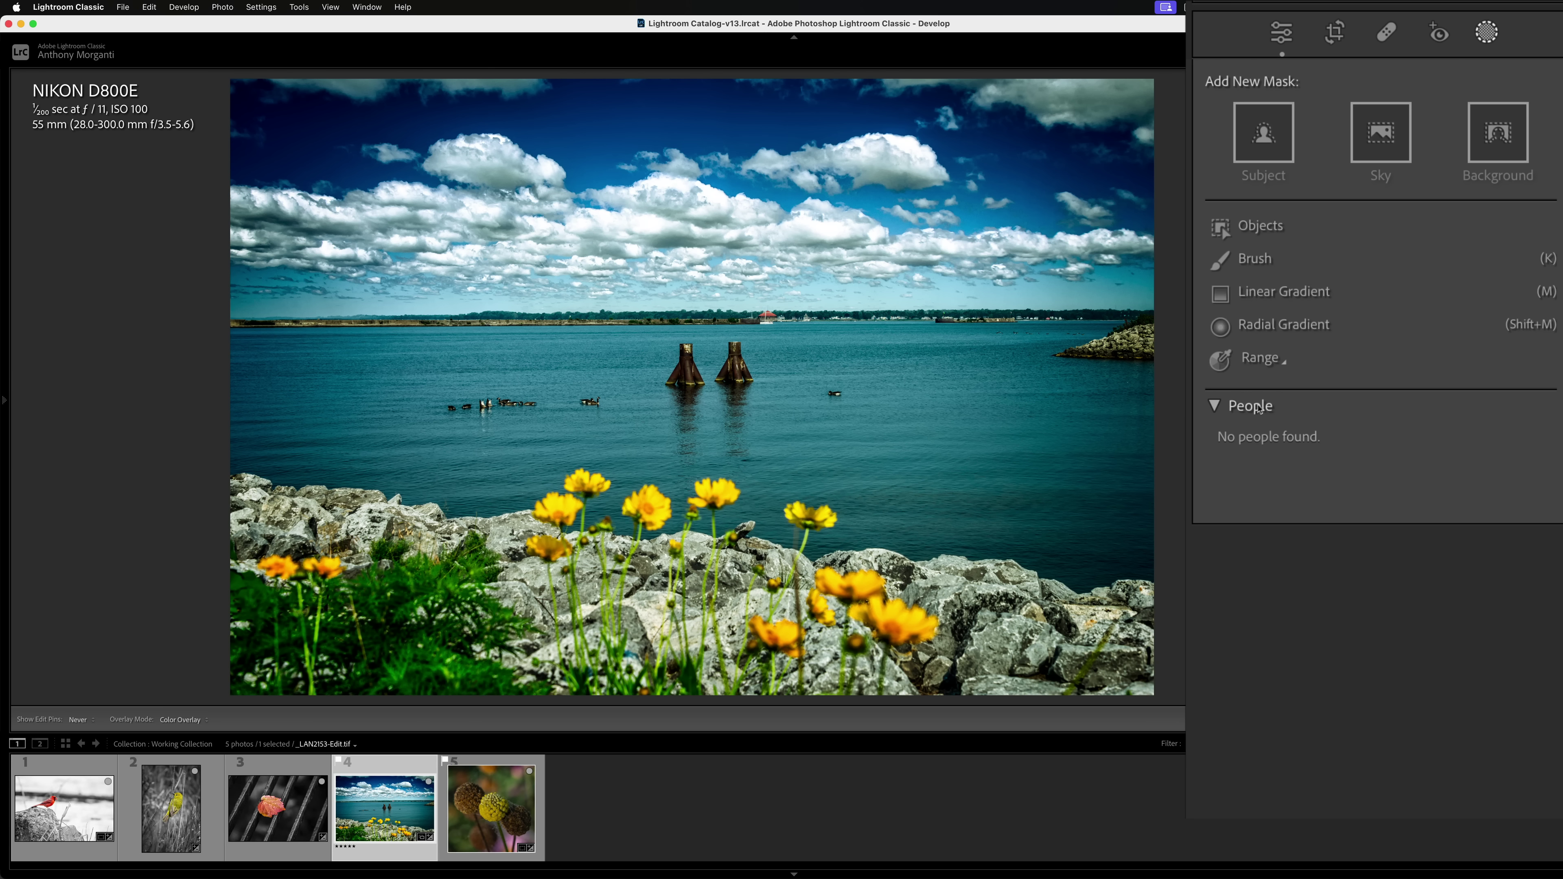
# - Create a Color Range mask sampled on the yellow flowers and raise Refine to tighten it
pyautogui.click(1259, 360)
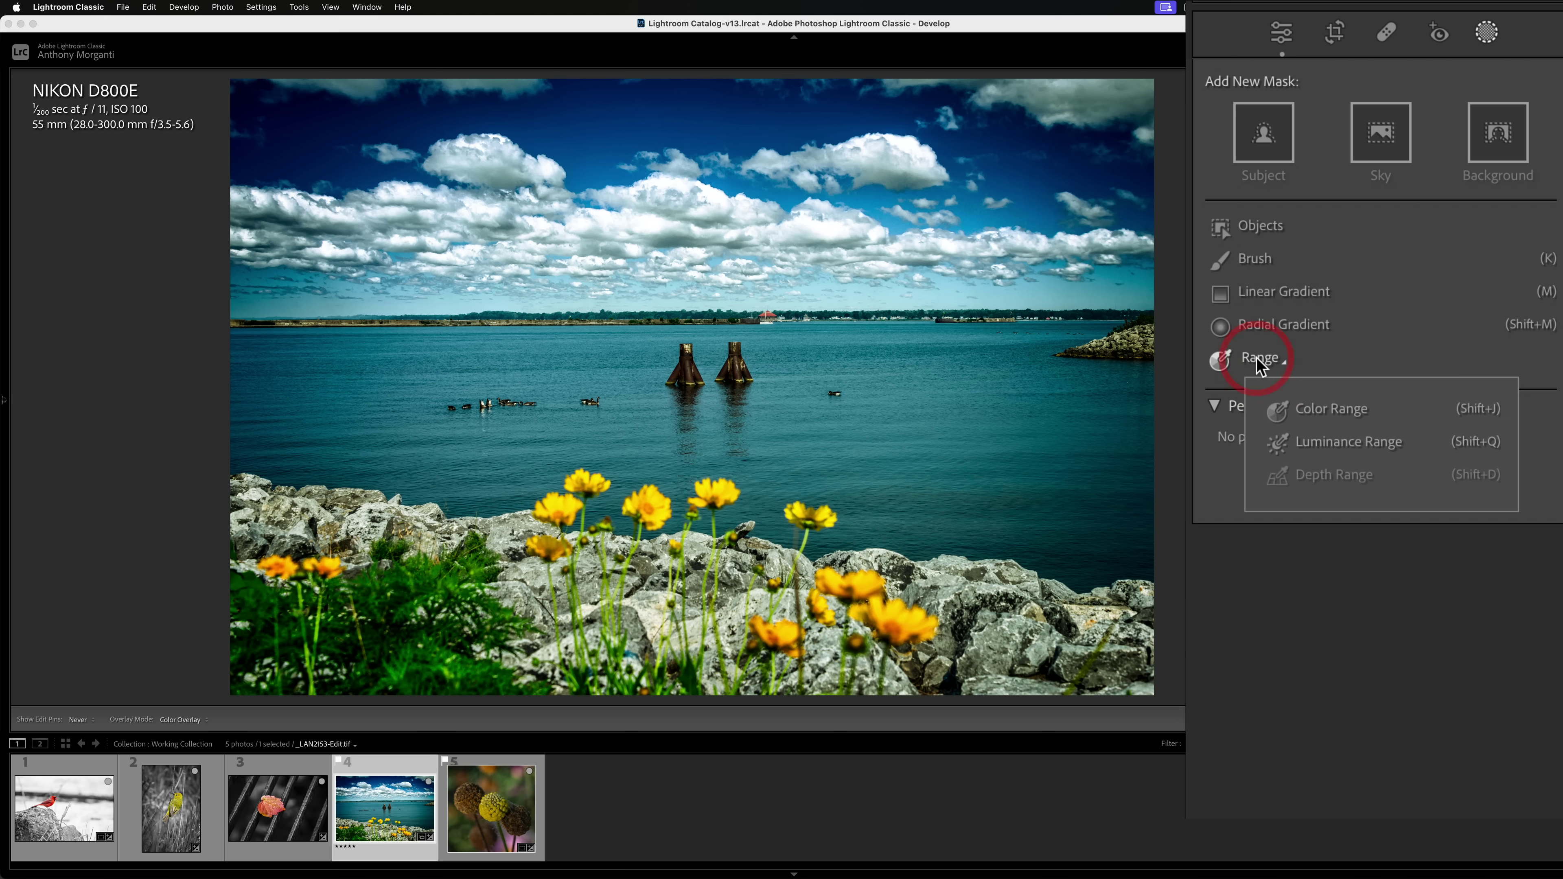
pyautogui.click(1309, 407)
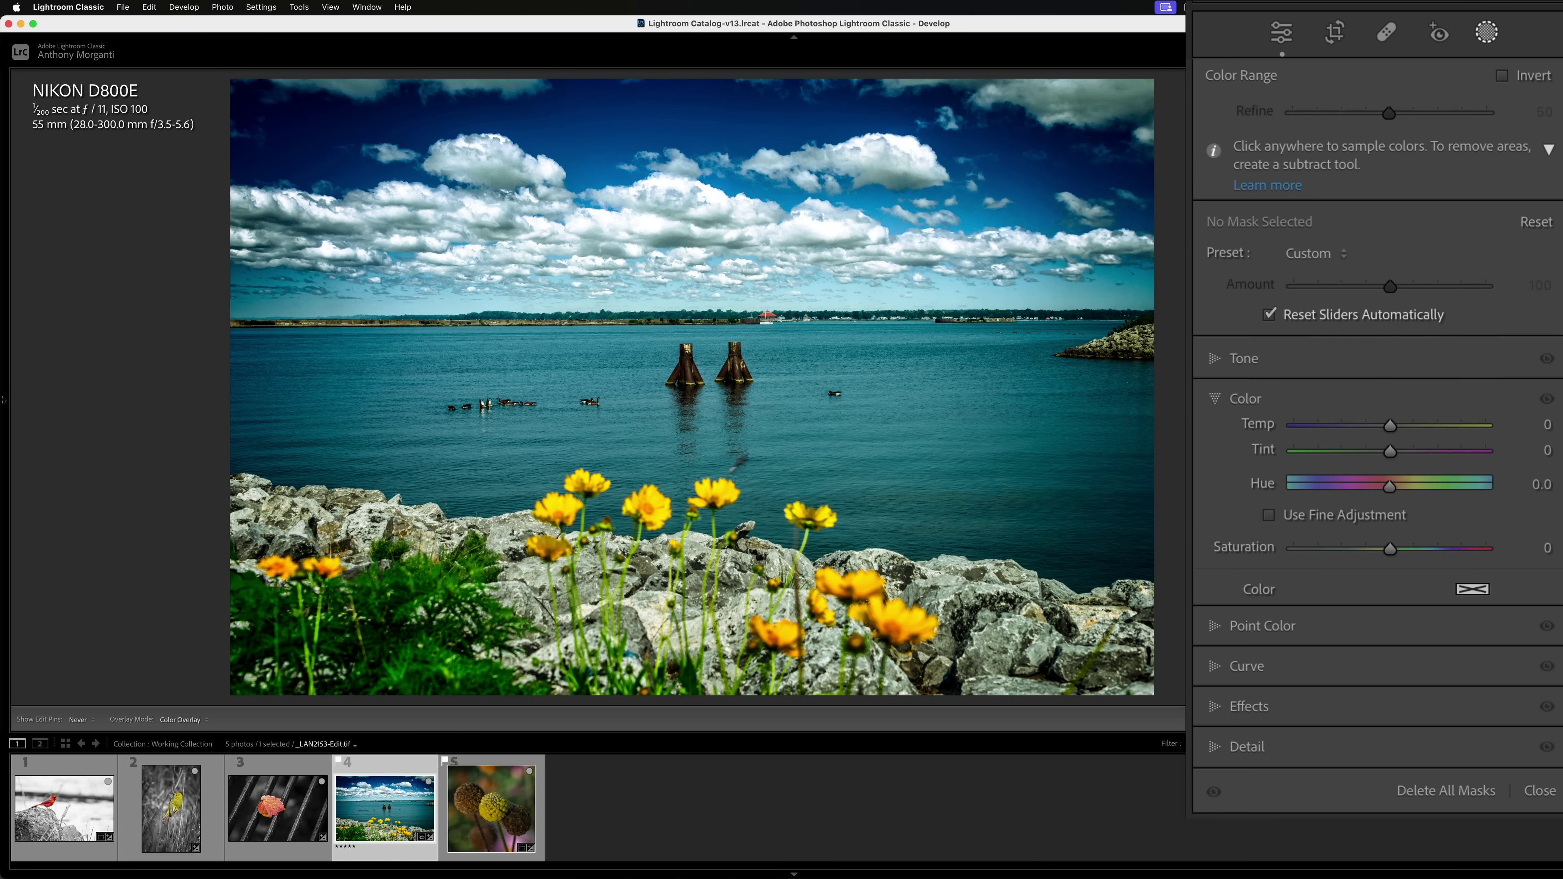
pyautogui.click(706, 486)
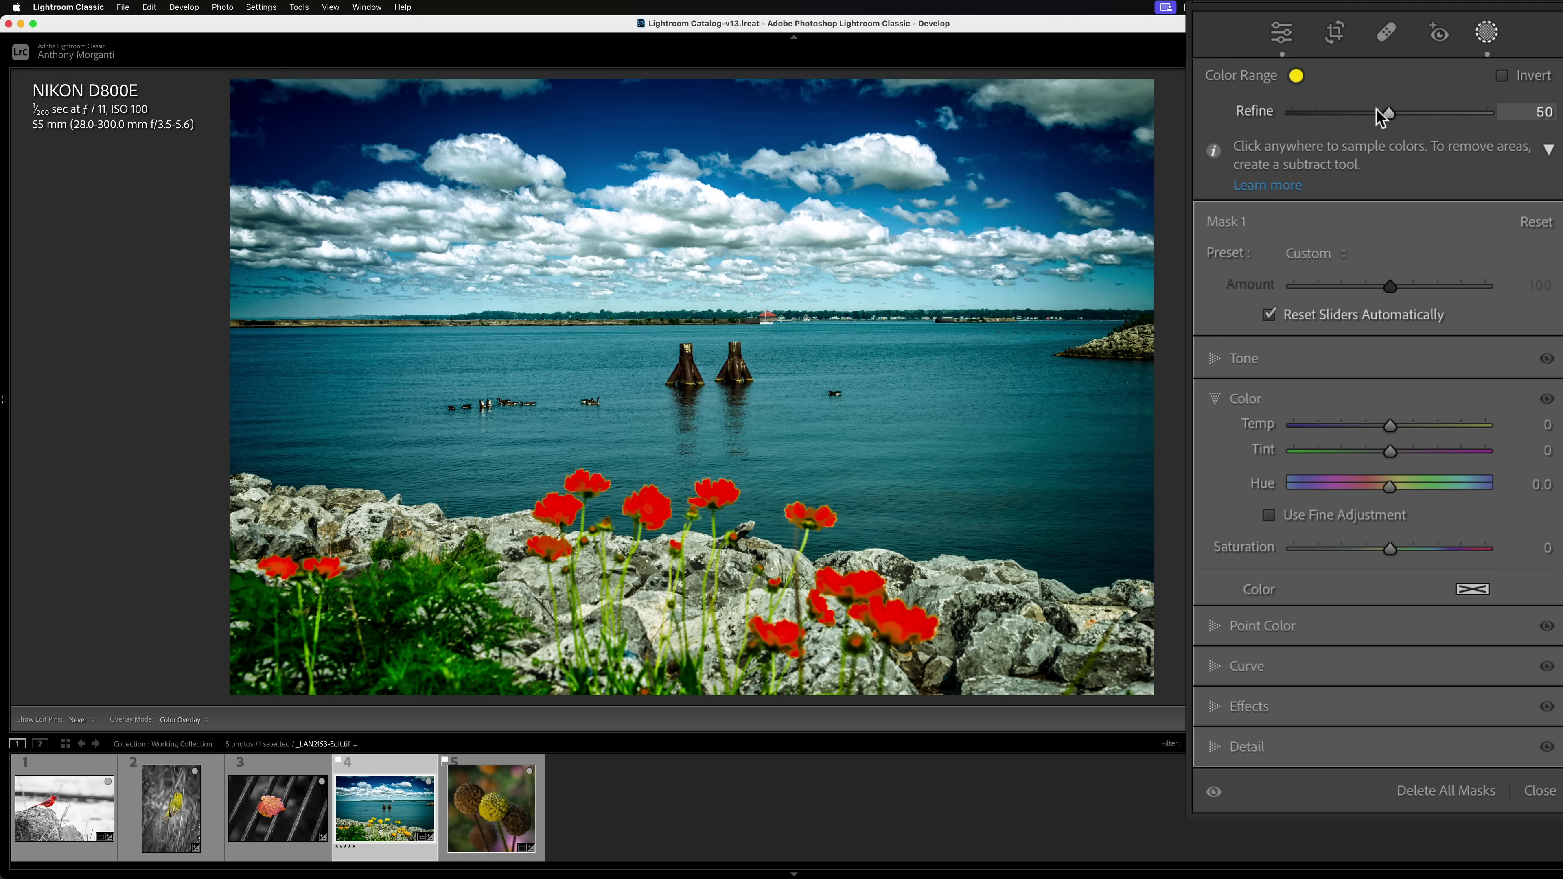
pyautogui.scroll(1, 1388, 120)
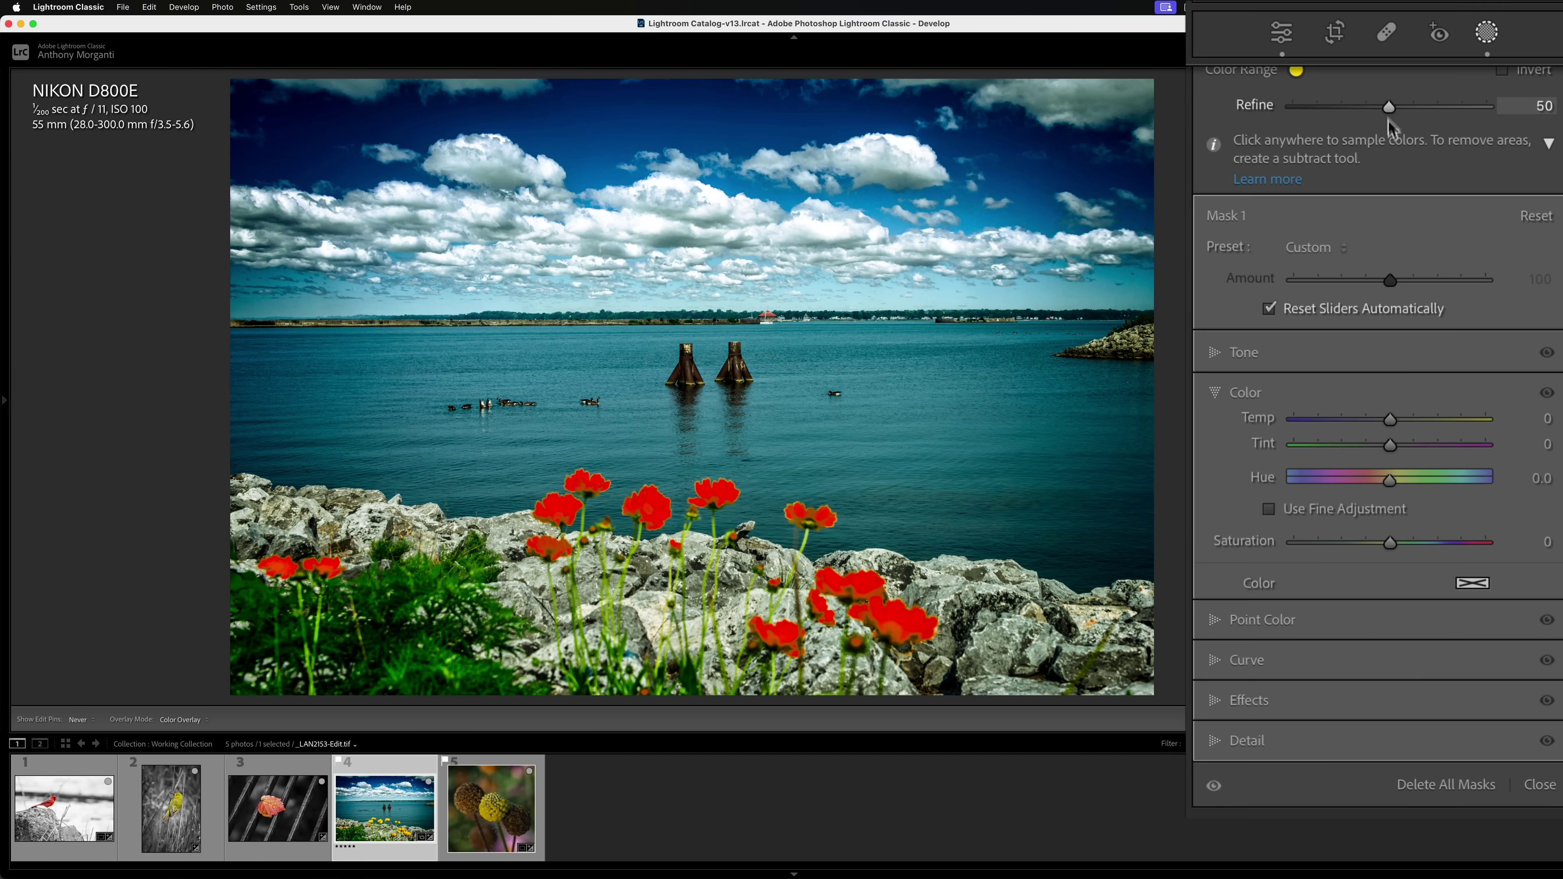
pyautogui.moveTo(1390, 116); pyautogui.dragTo(1425, 125)
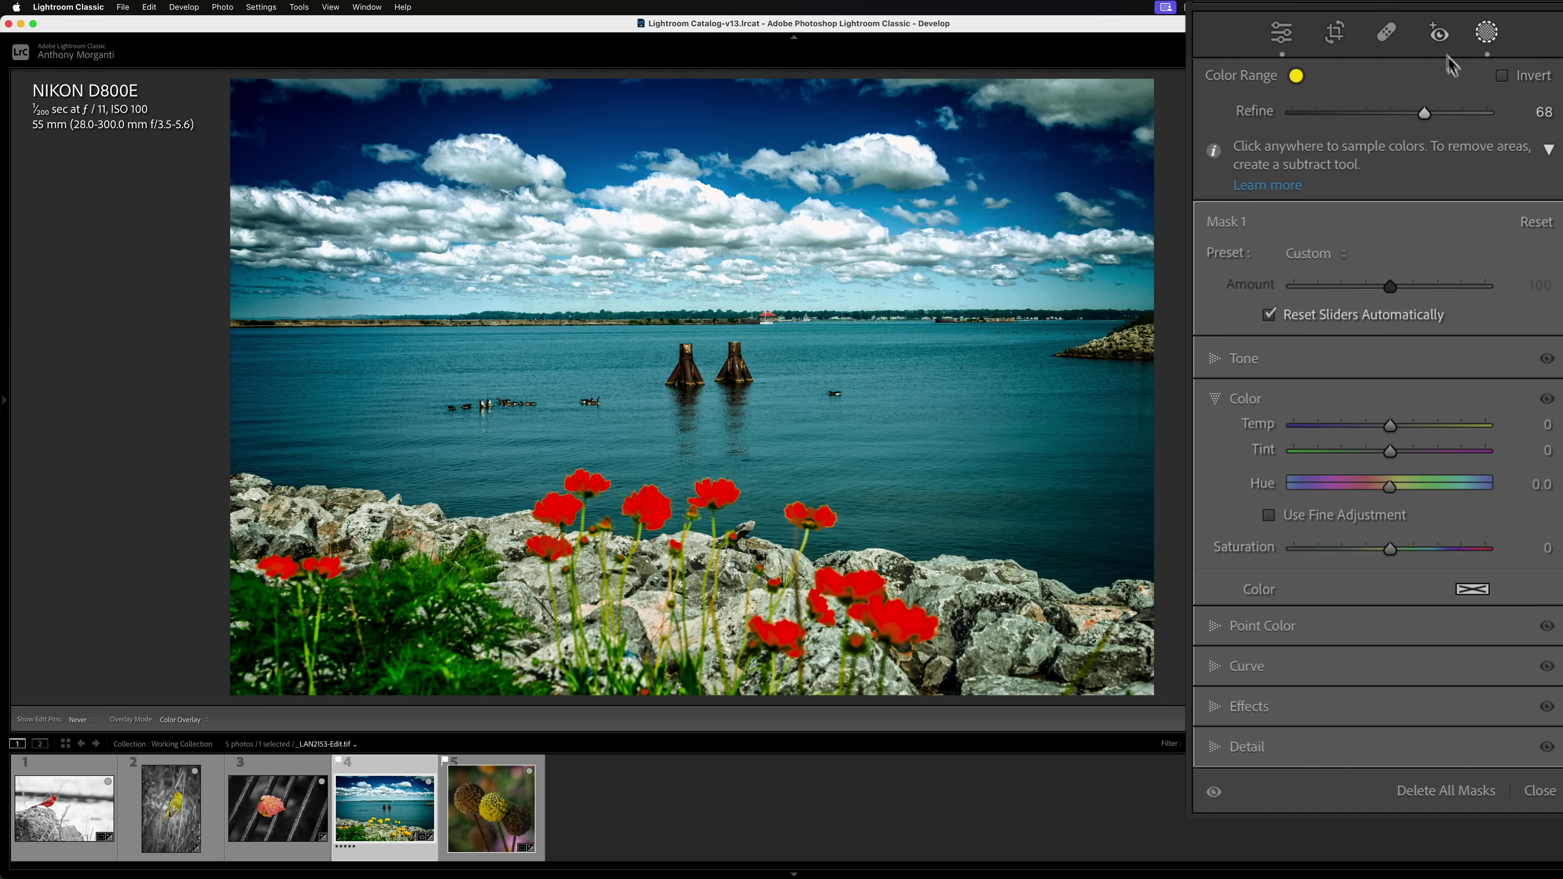
# - Invert the color range mask and set Saturation to -100 outside the flowers
pyautogui.click(1502, 78)
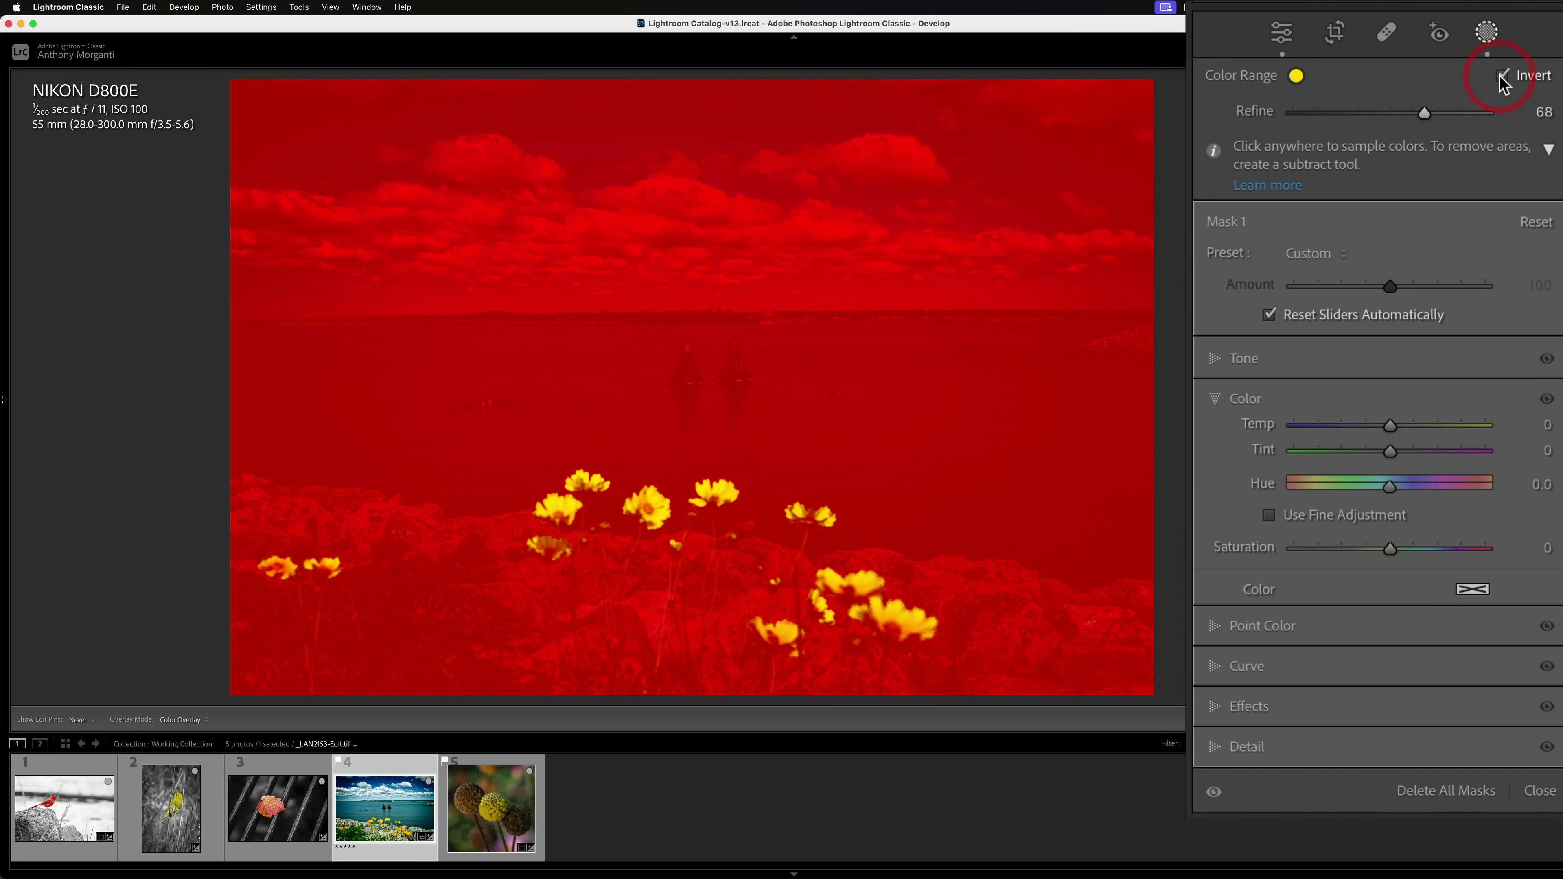
pyautogui.click(1386, 554)
pyautogui.moveTo(1386, 557); pyautogui.dragTo(1294, 550)
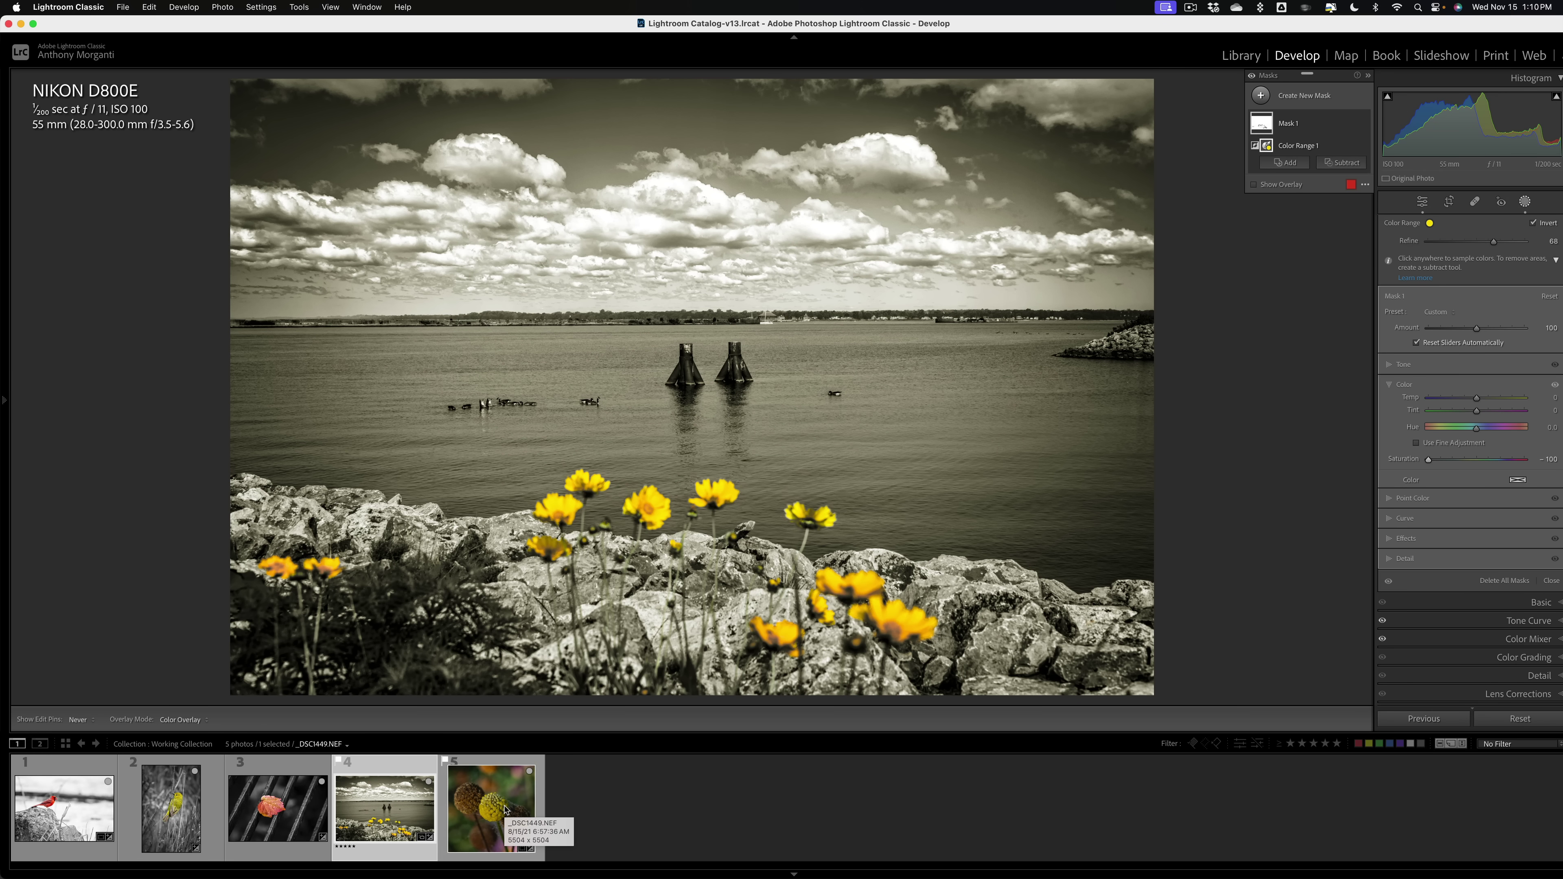
# - Open the puff flower photo and paint an Objects mask over the yellow flower head
pyautogui.click(505, 810)
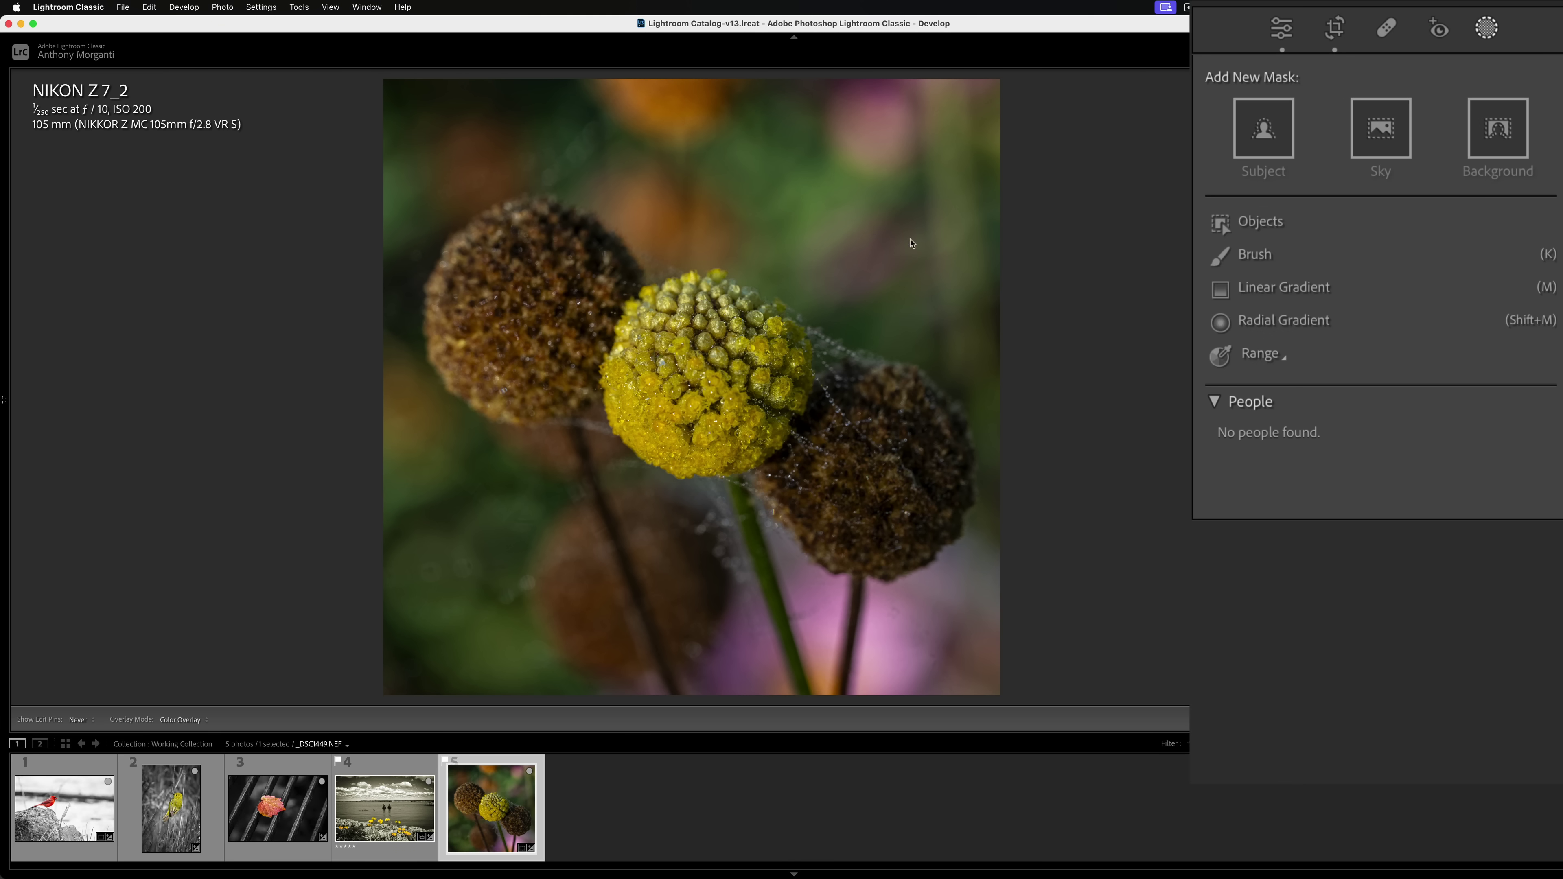
pyautogui.click(1240, 222)
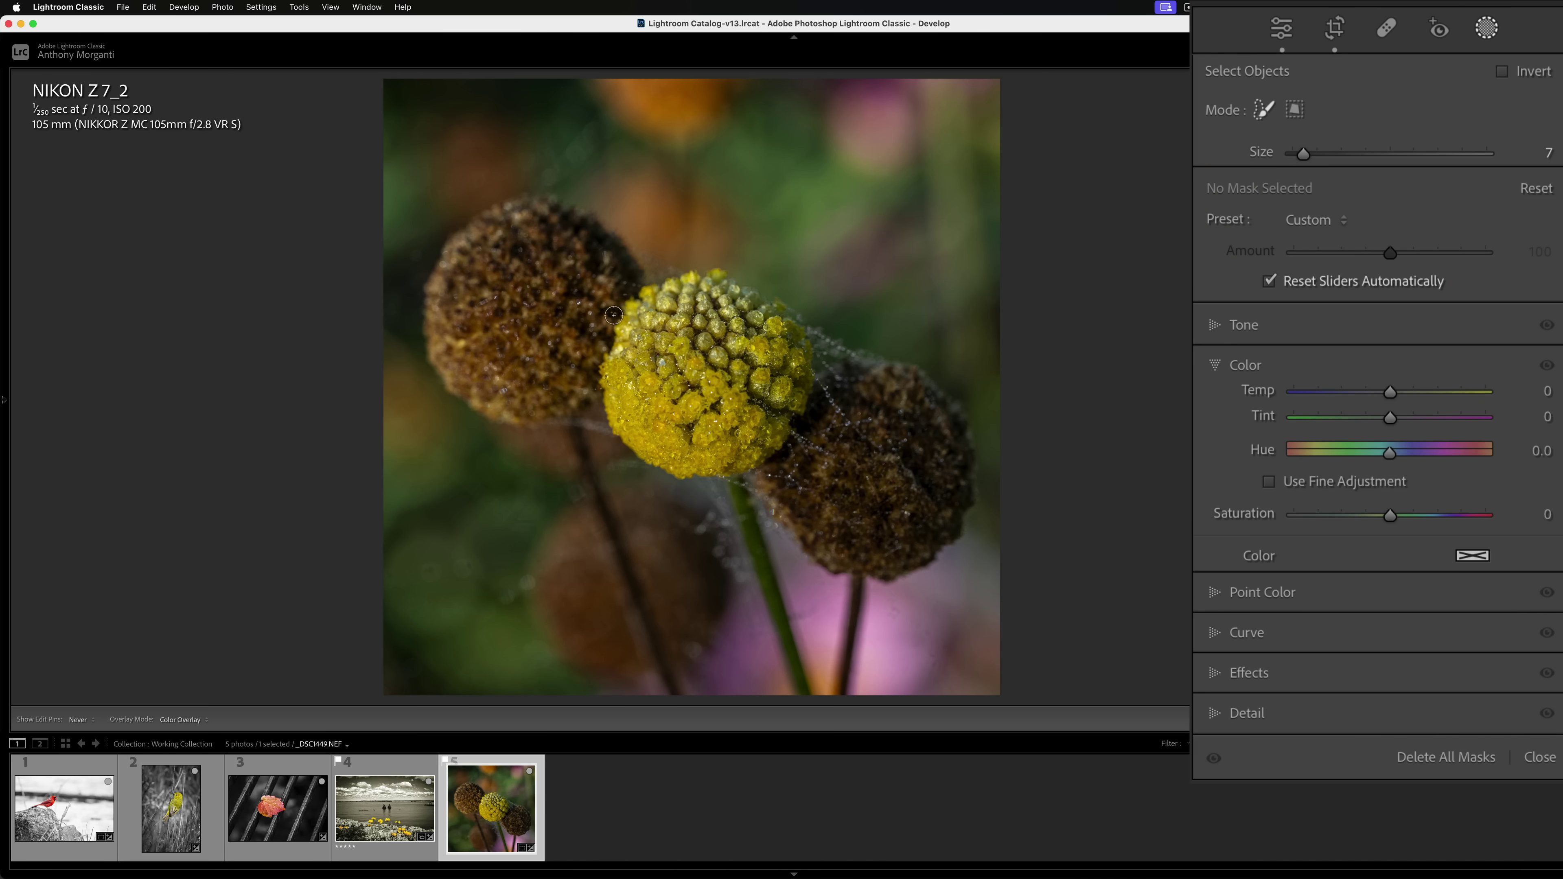
pyautogui.moveTo(625, 322)
pyautogui.mouseDown()
pyautogui.moveTo(718, 276)
pyautogui.moveTo(779, 309)
pyautogui.moveTo(804, 352)
pyautogui.moveTo(801, 397)
pyautogui.moveTo(762, 455)
pyautogui.moveTo(686, 471)
pyautogui.moveTo(617, 425)
pyautogui.moveTo(619, 325)
pyautogui.moveTo(687, 303)
pyautogui.moveTo(702, 365)
pyautogui.moveTo(653, 410)
pyautogui.moveTo(763, 394)
pyautogui.moveTo(734, 315)
pyautogui.moveTo(783, 356)
pyautogui.moveTo(702, 425)
pyautogui.moveTo(633, 379)
pyautogui.moveTo(714, 310)
pyautogui.moveTo(675, 456)
pyautogui.mouseUp()
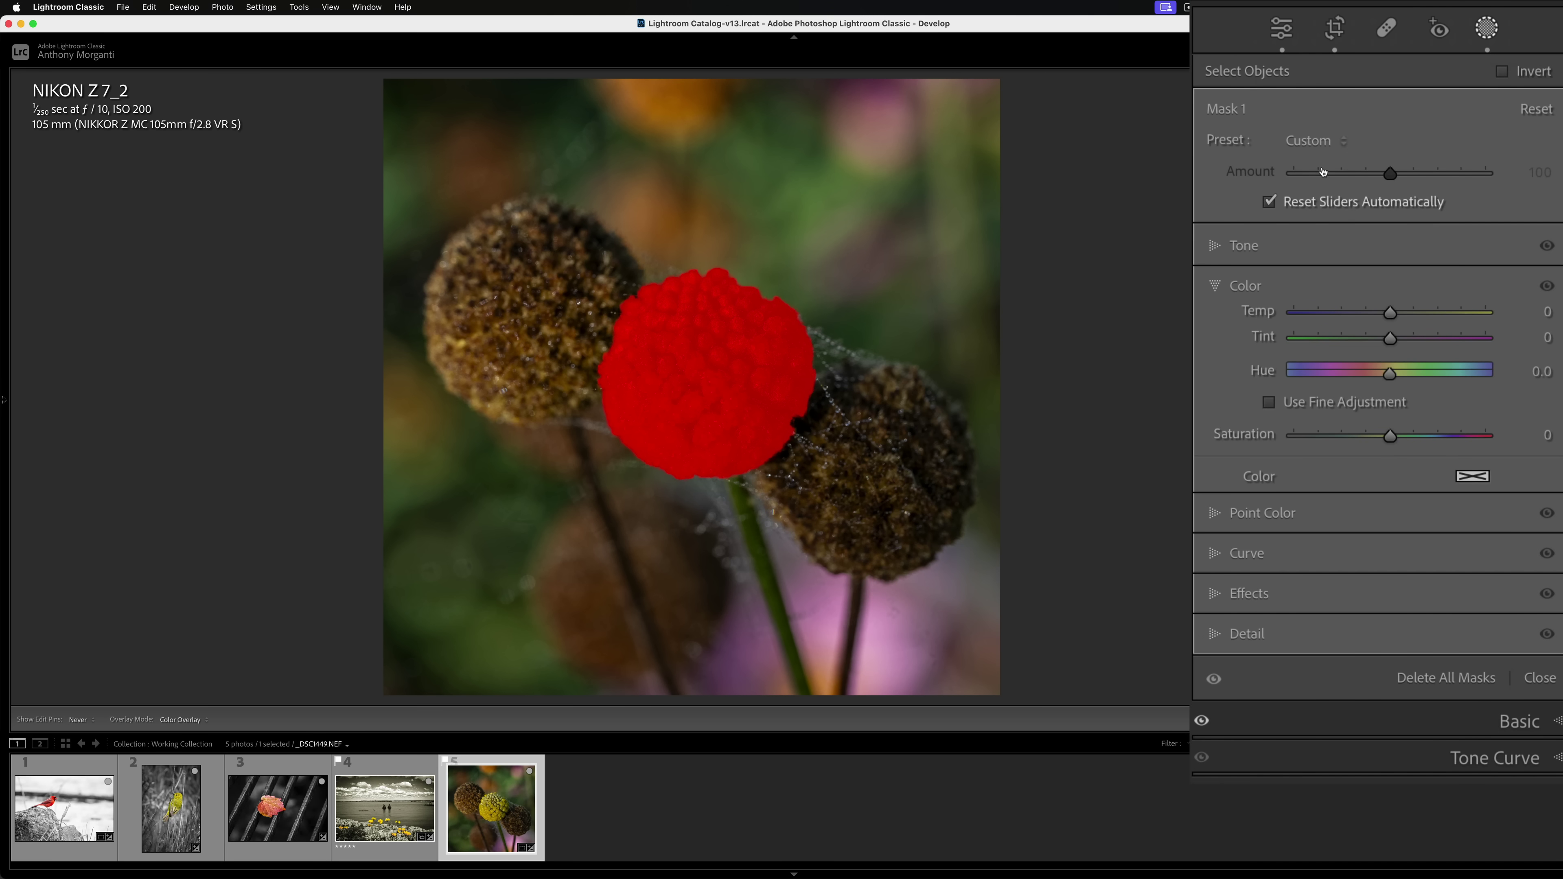
# - Invert the mask, set background Saturation to -100, then duplicate and invert Mask 1
pyautogui.click(1499, 73)
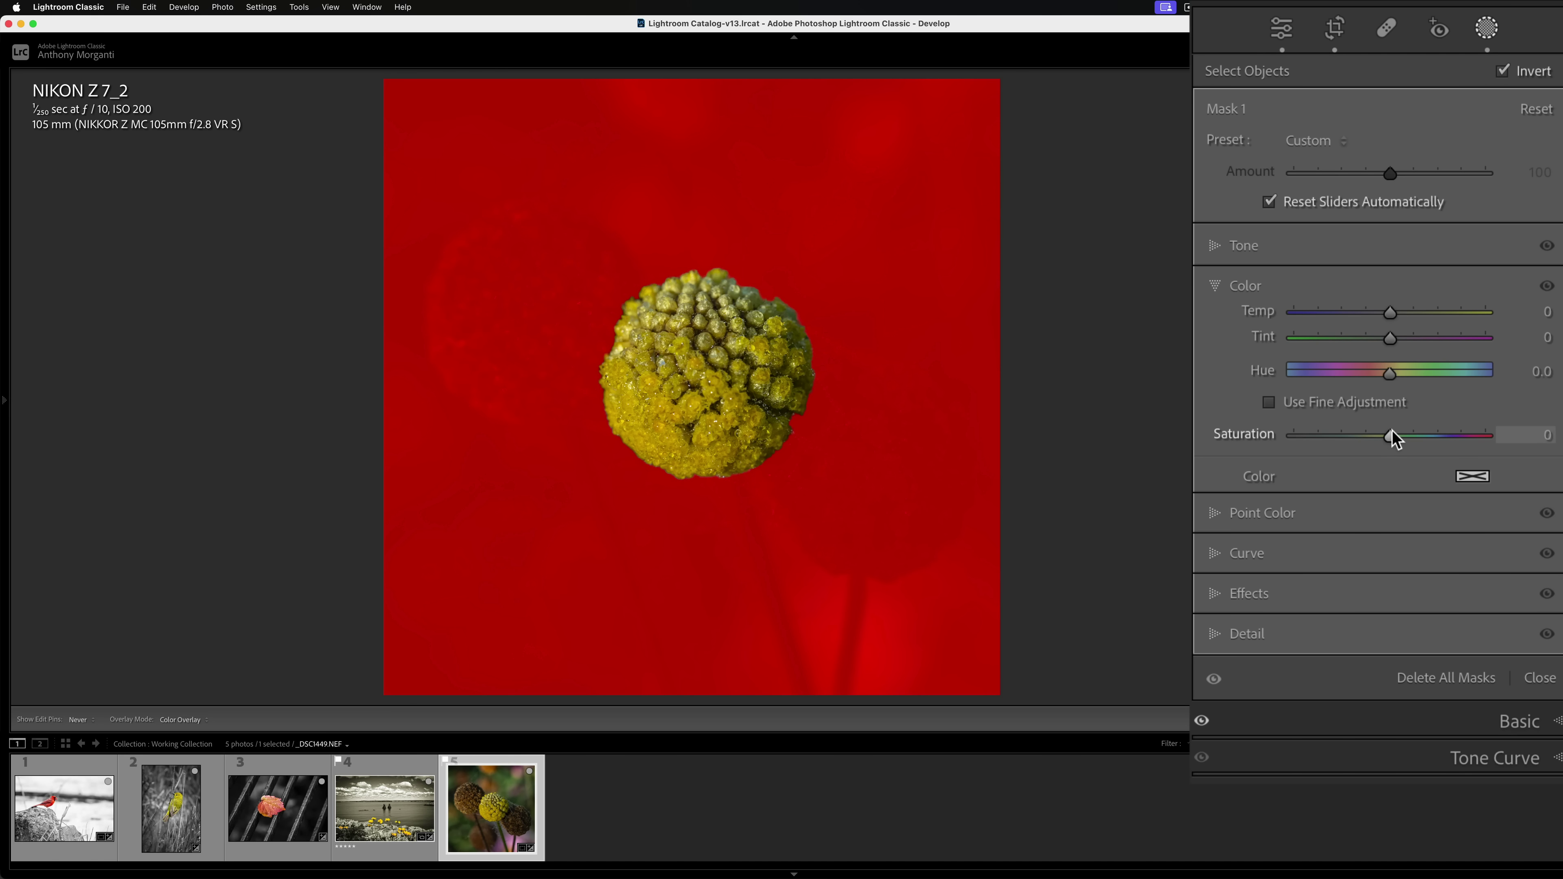
pyautogui.moveTo(1393, 436); pyautogui.dragTo(942, 401)
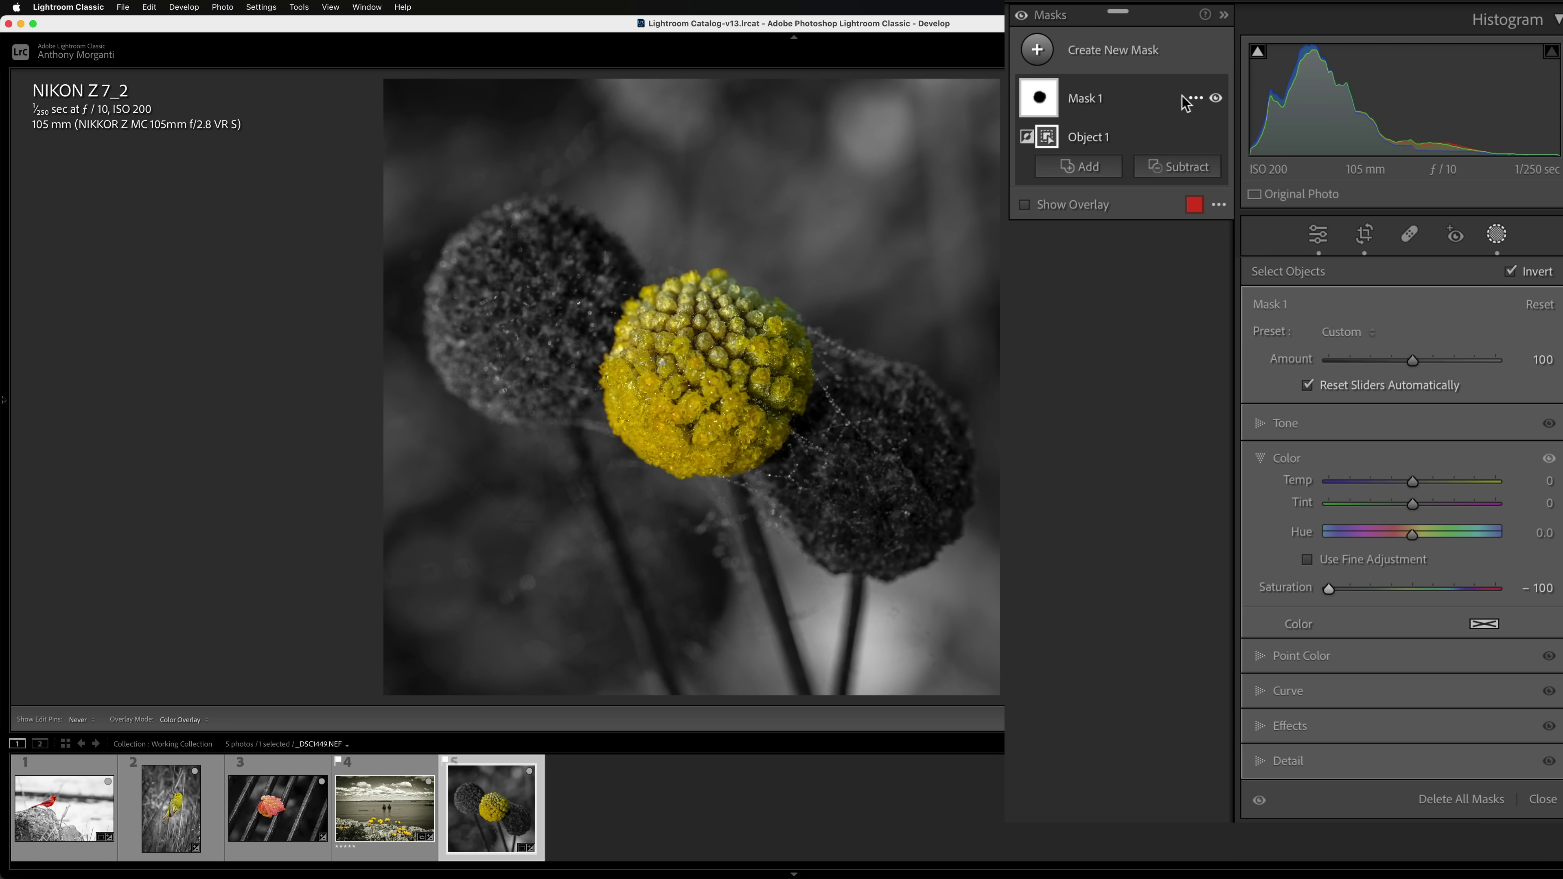
pyautogui.click(1195, 100)
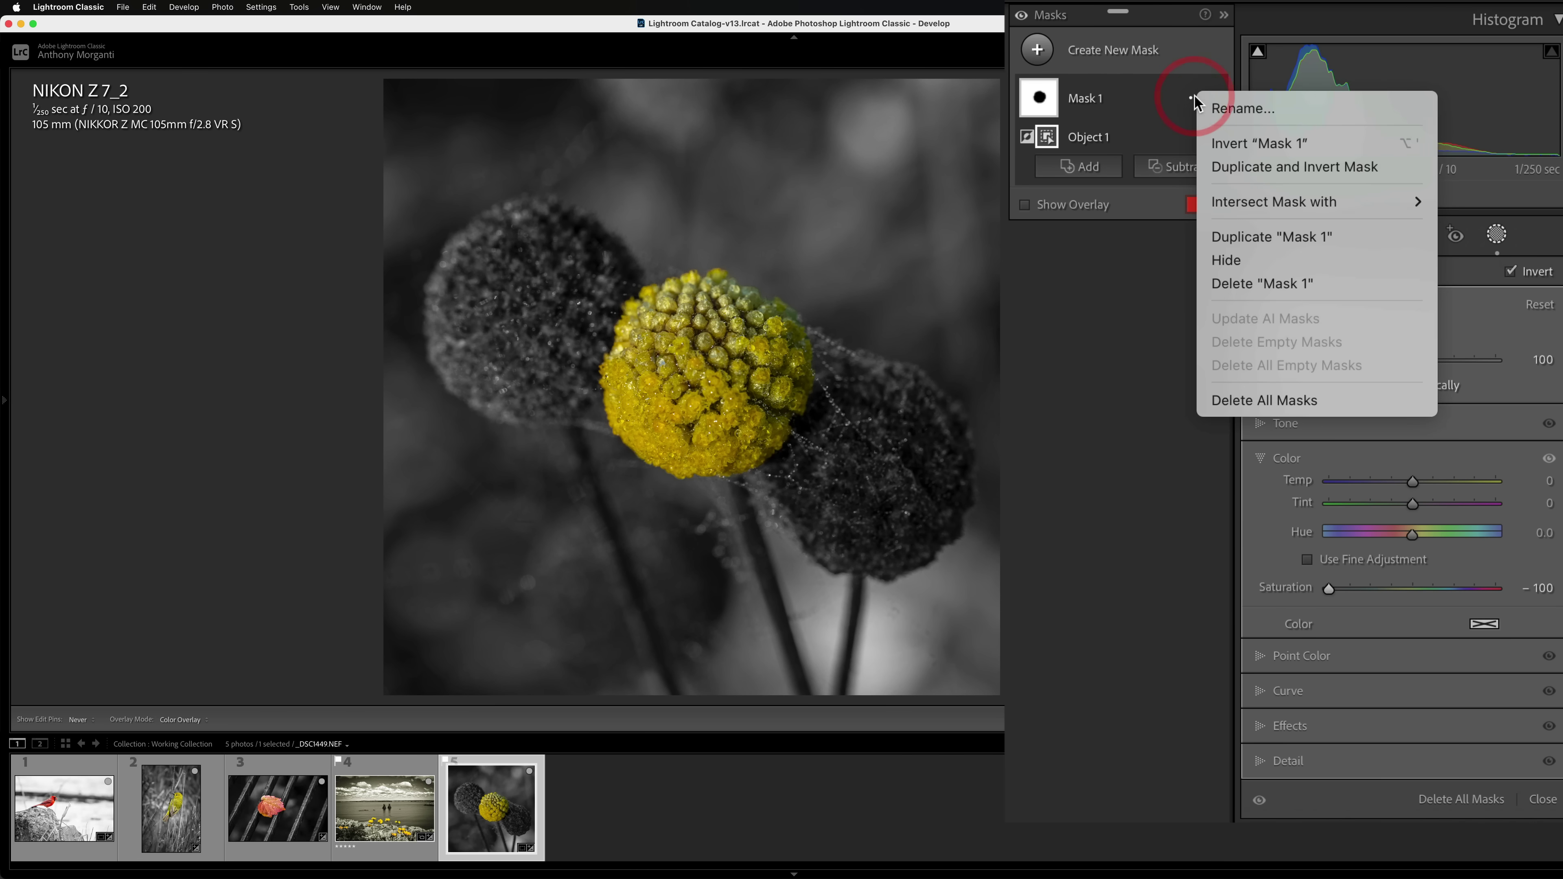
pyautogui.click(1222, 167)
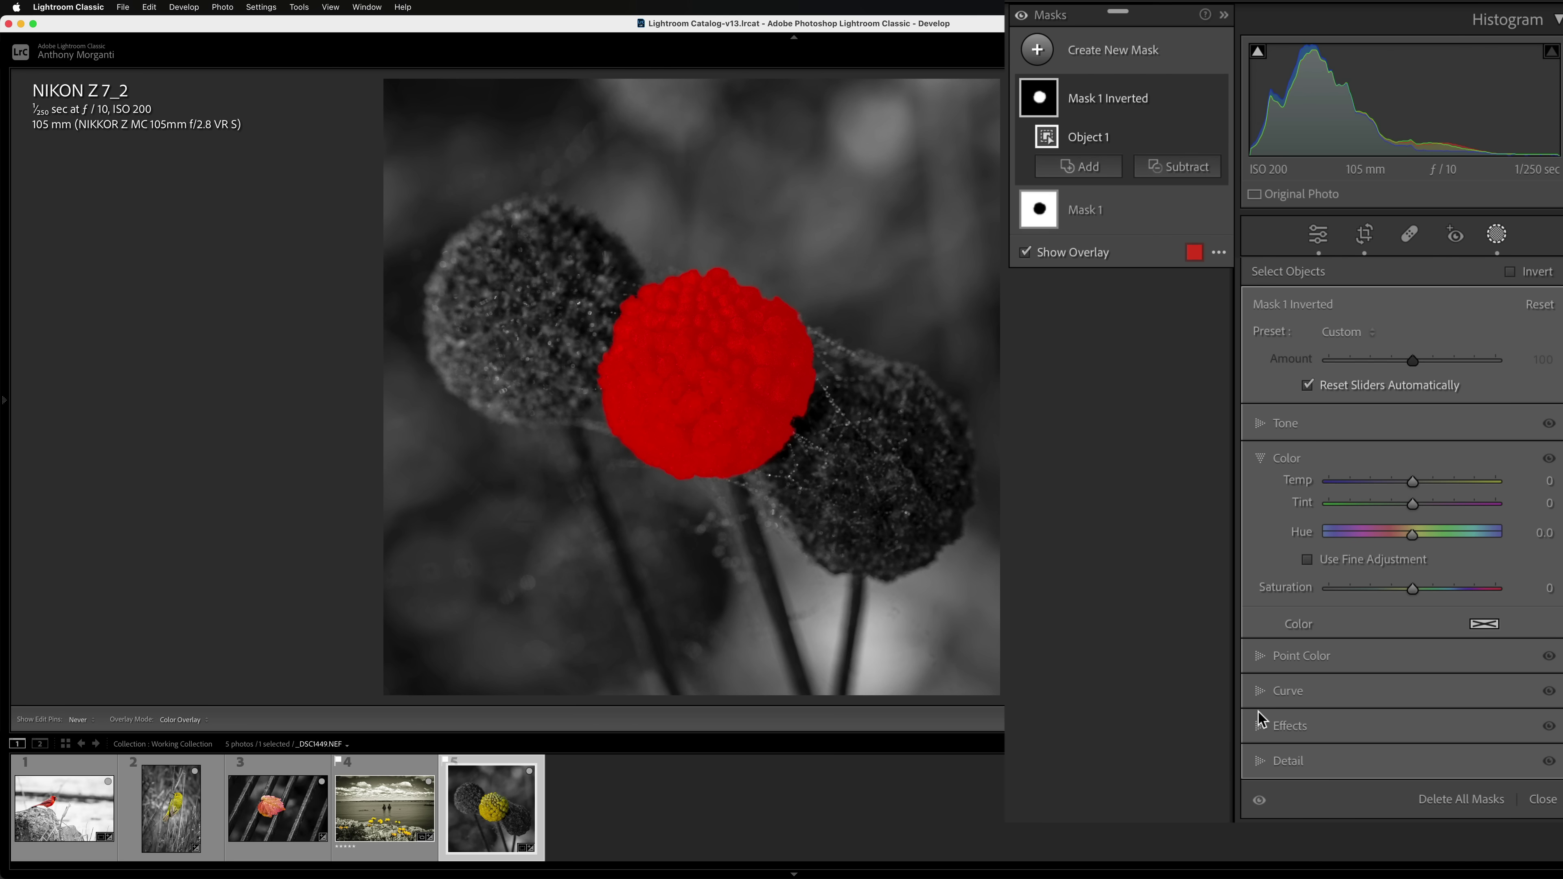
# - Give the flower Texture 12, Clarity 28 and Sharpness 36, then close masking
pyautogui.click(1262, 725)
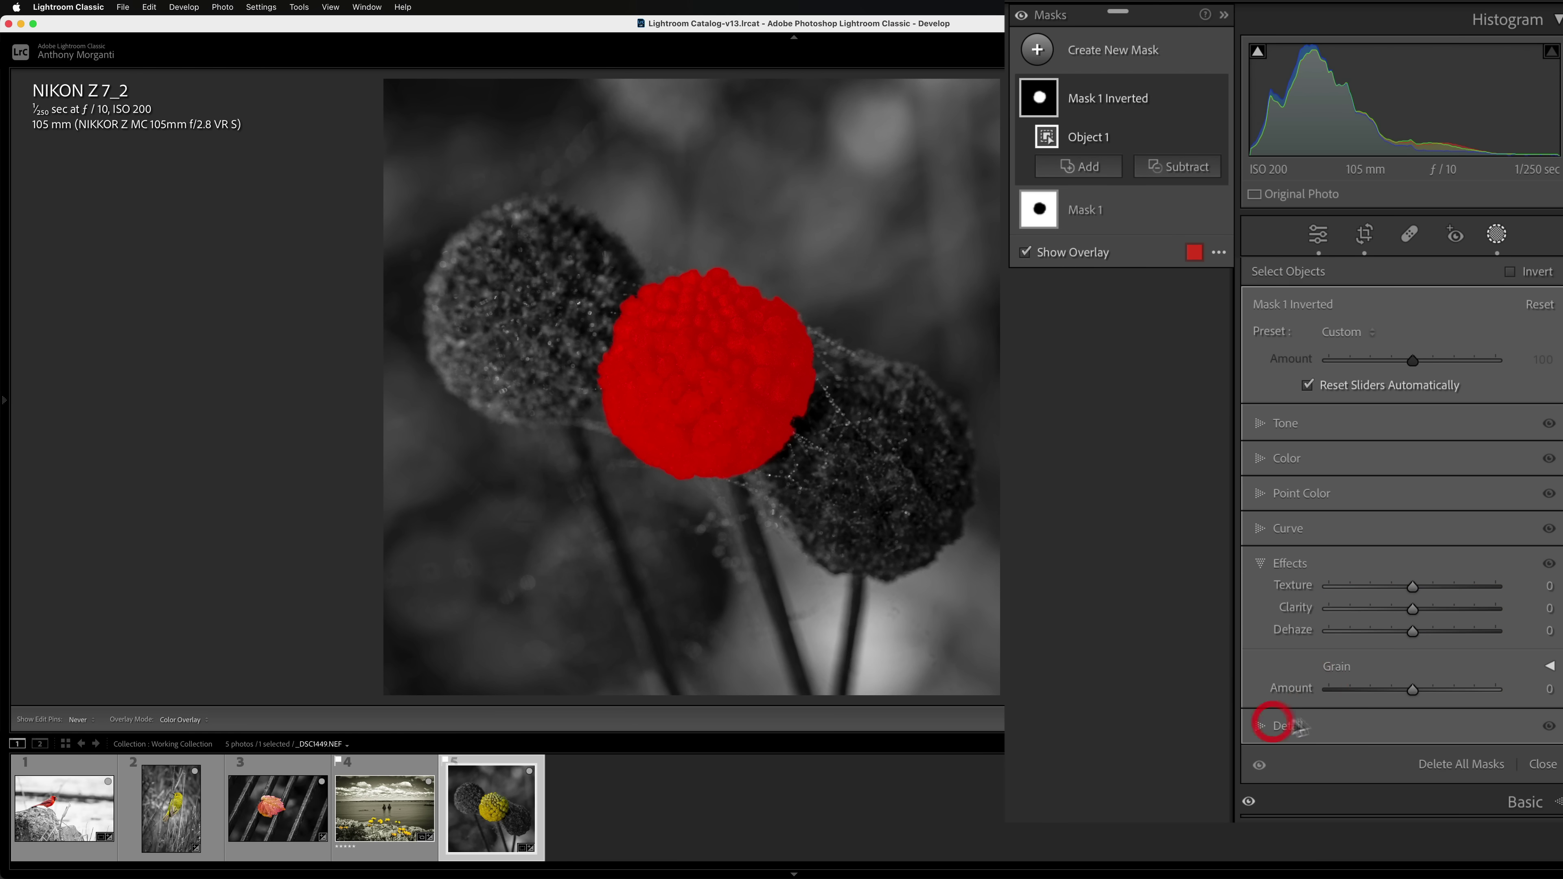
pyautogui.click(1414, 592)
pyautogui.moveTo(1414, 592); pyautogui.dragTo(1435, 610)
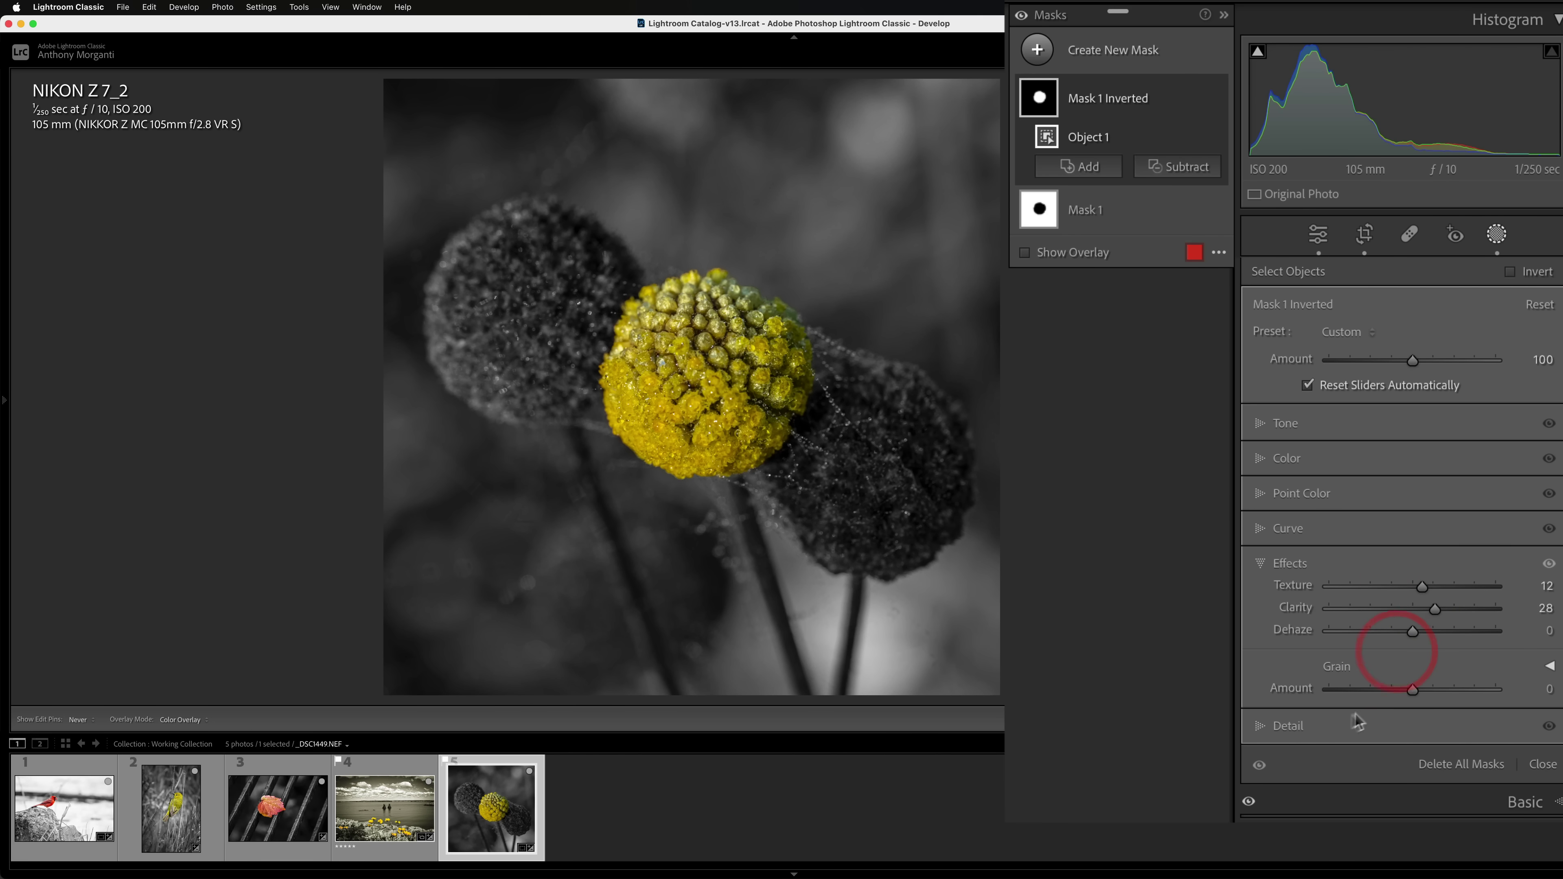
pyautogui.click(1260, 726)
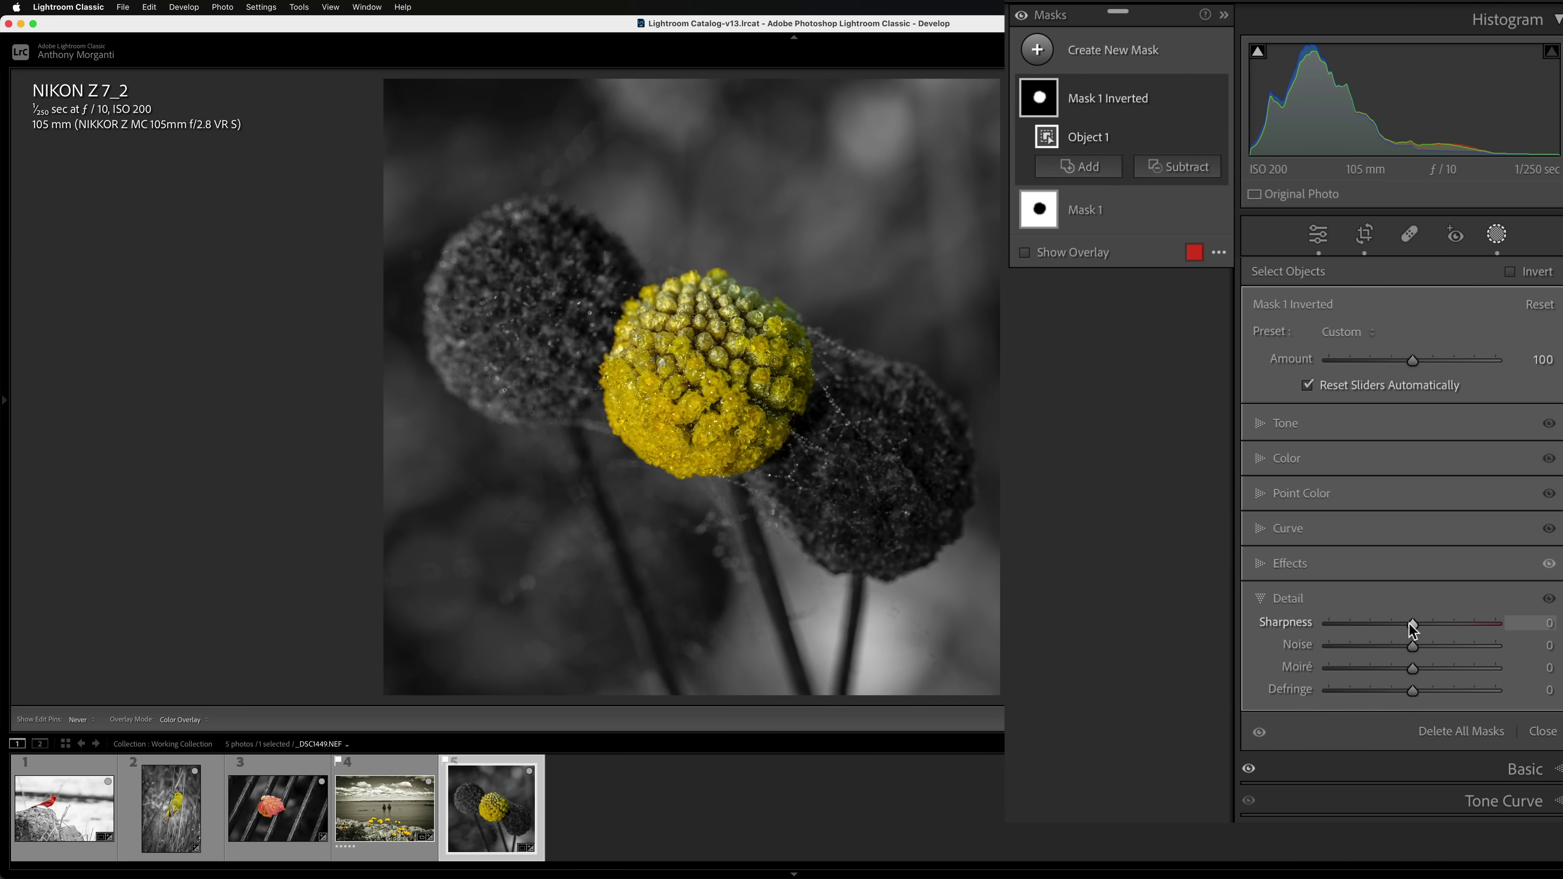
pyautogui.moveTo(1414, 623); pyautogui.dragTo(1443, 631)
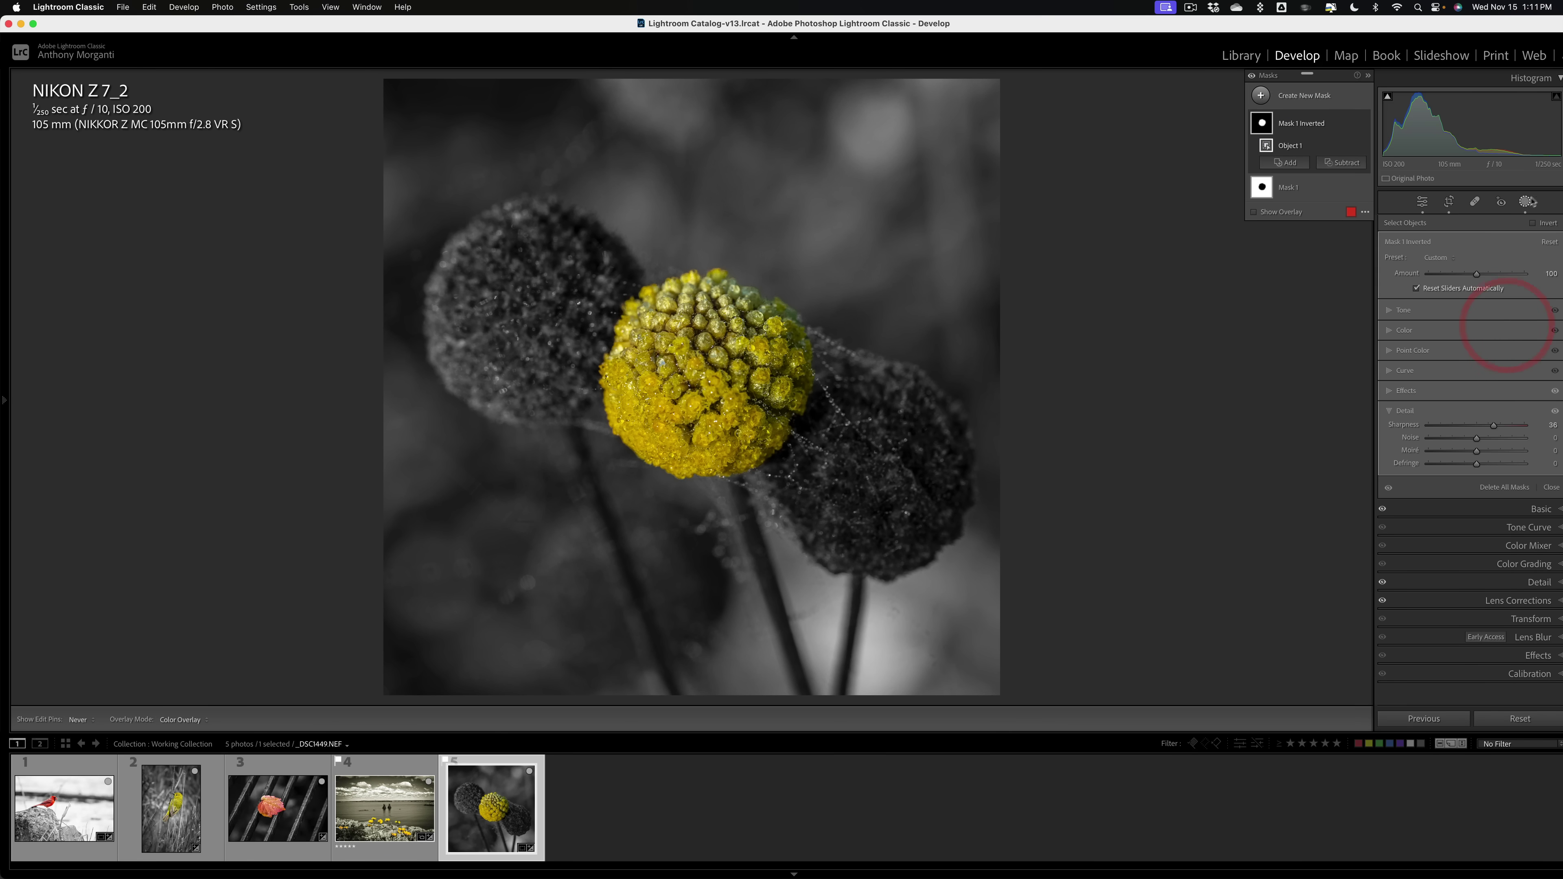
pyautogui.click(1525, 202)
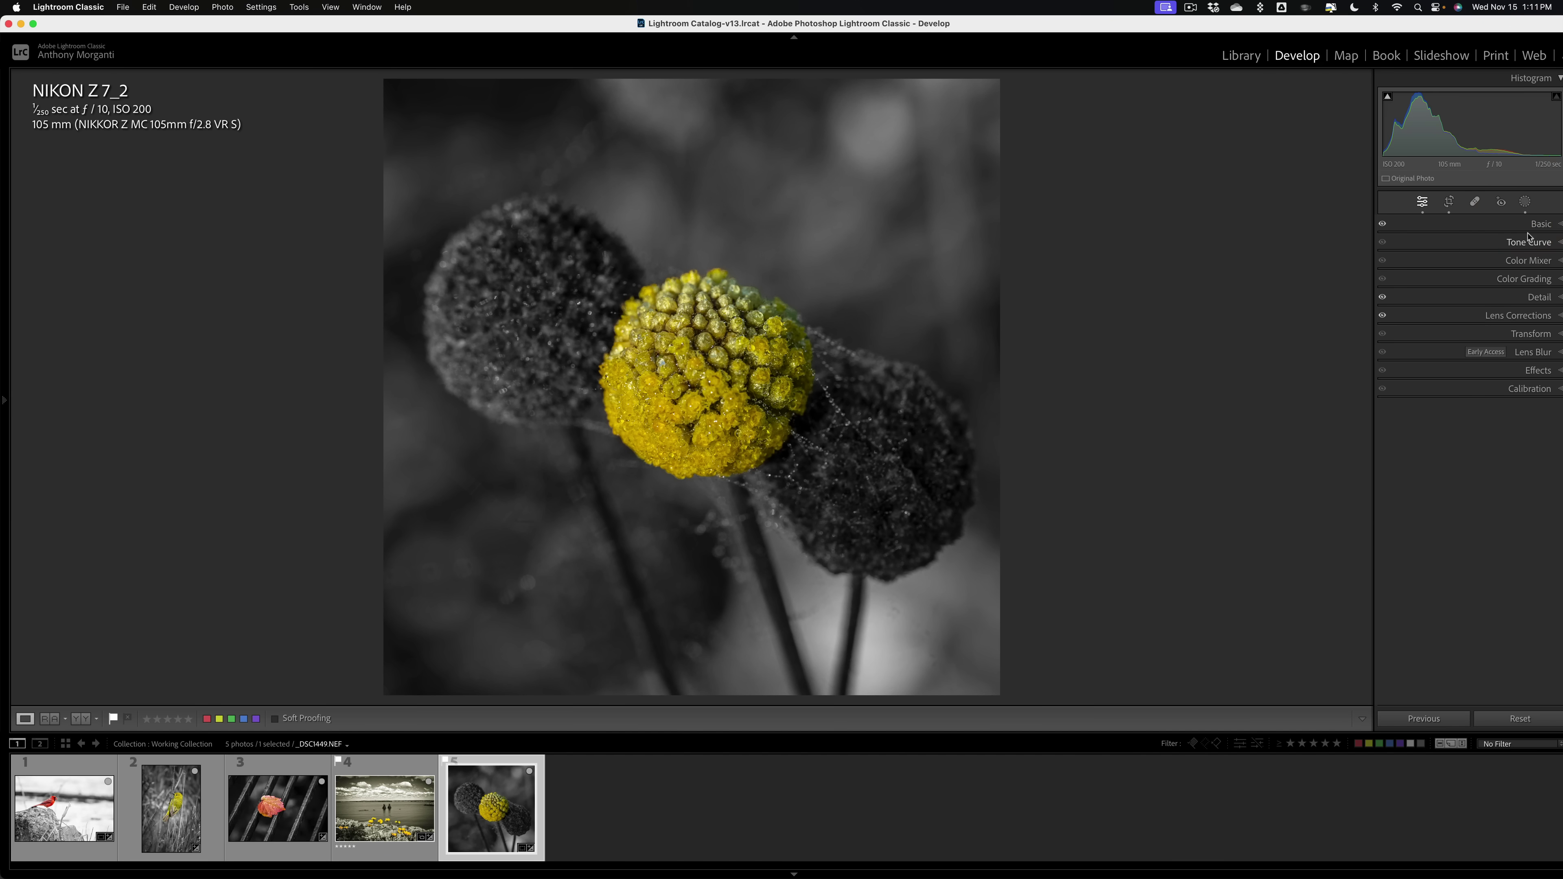
# - Try Exposure and reset it to 0.00, then raise global Saturation to +54
pyautogui.click(1542, 225)
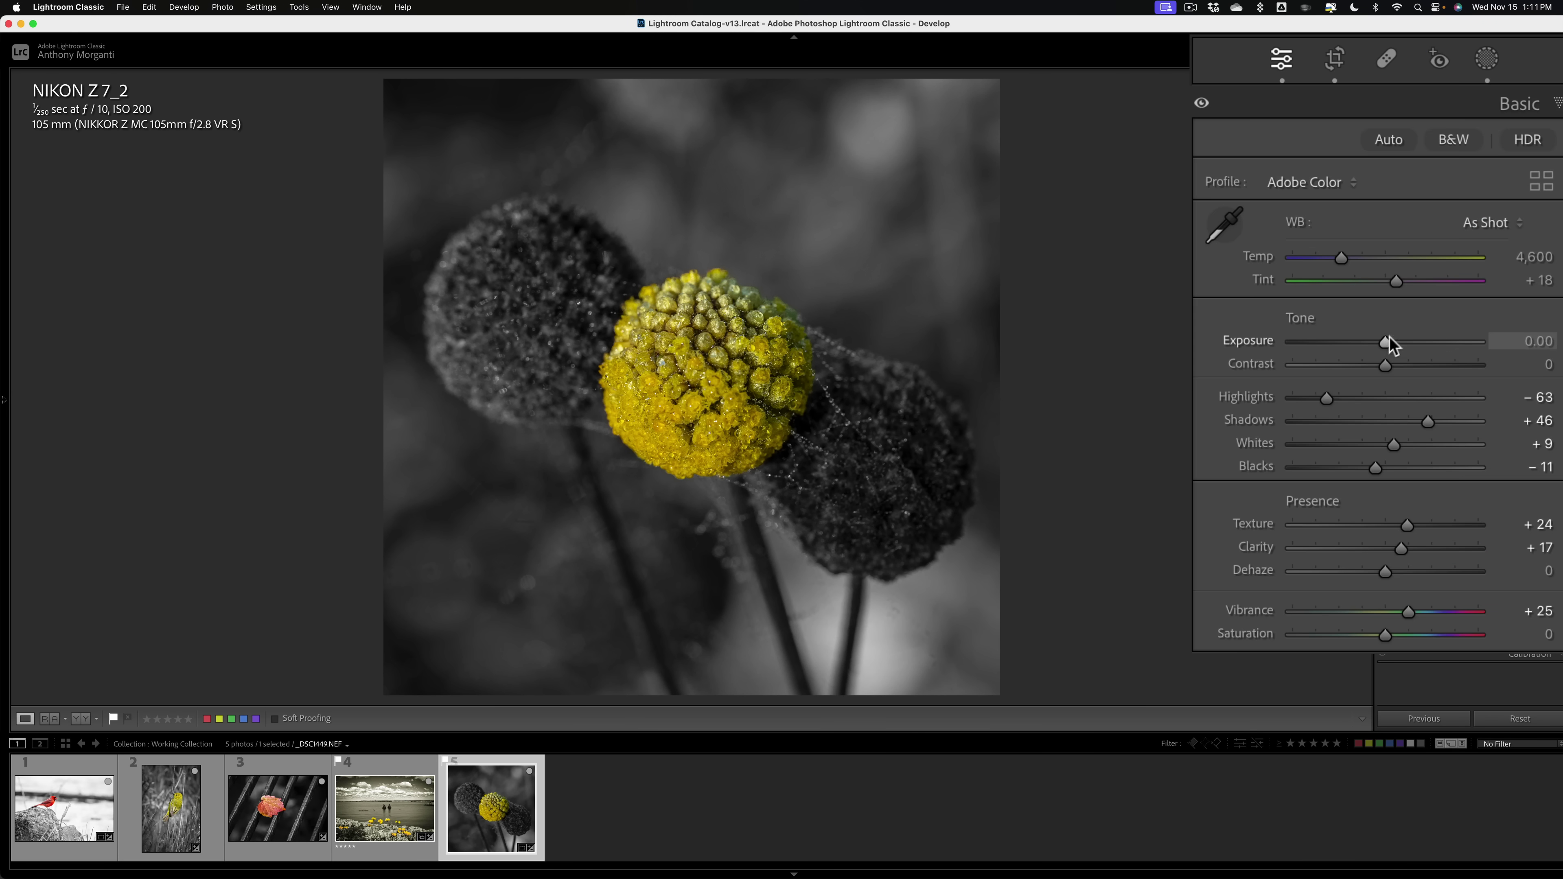
pyautogui.moveTo(1309, 350); pyautogui.dragTo(1415, 347)
pyautogui.doubleClick(1414, 348)
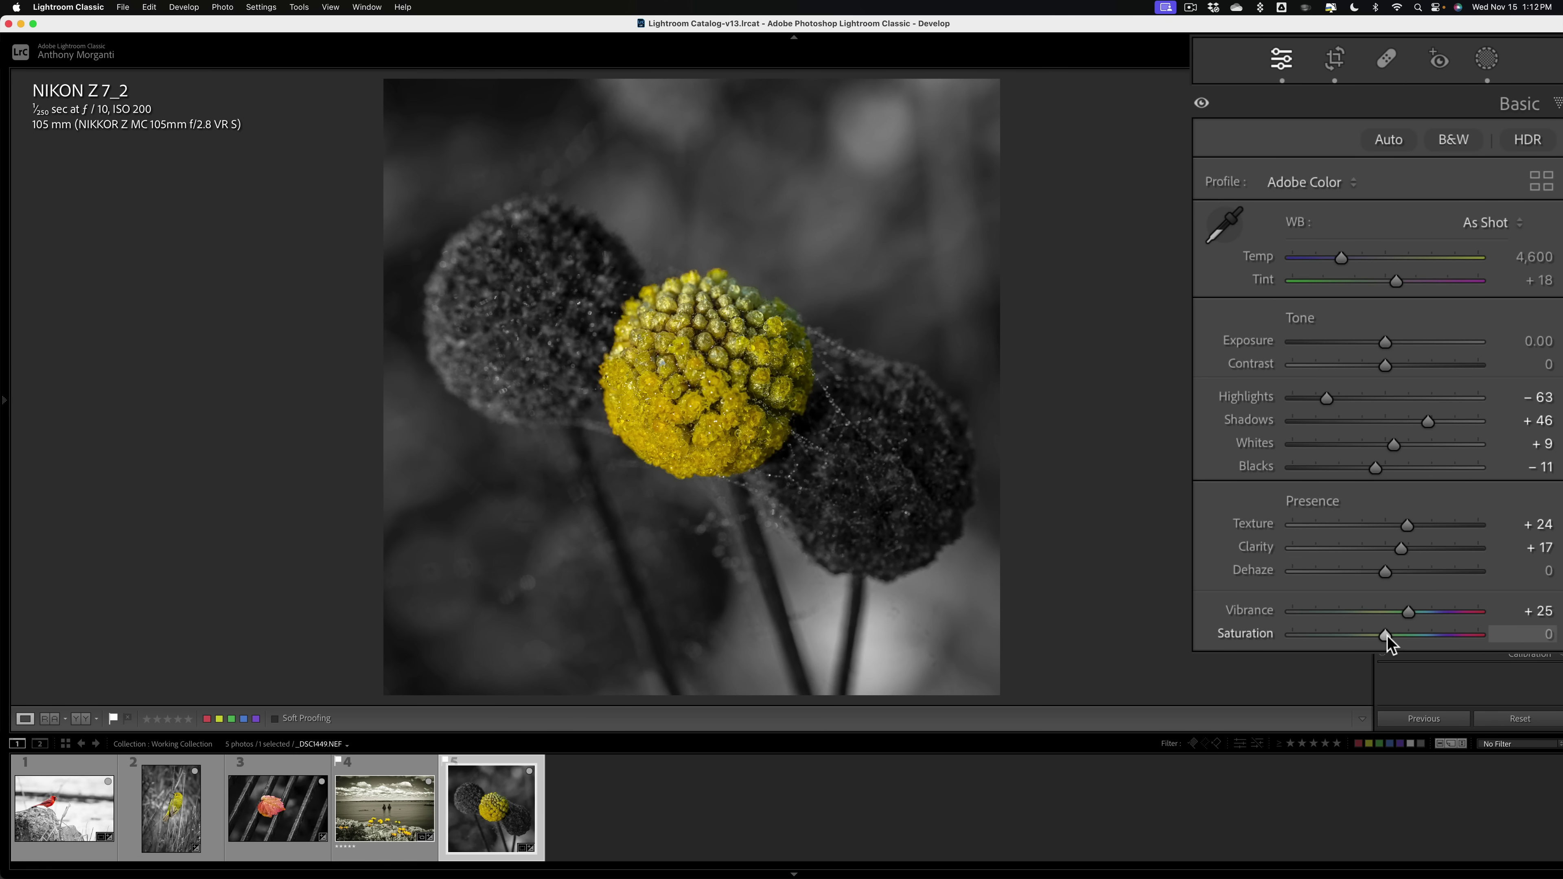
pyautogui.moveTo(1389, 643); pyautogui.dragTo(1431, 639)
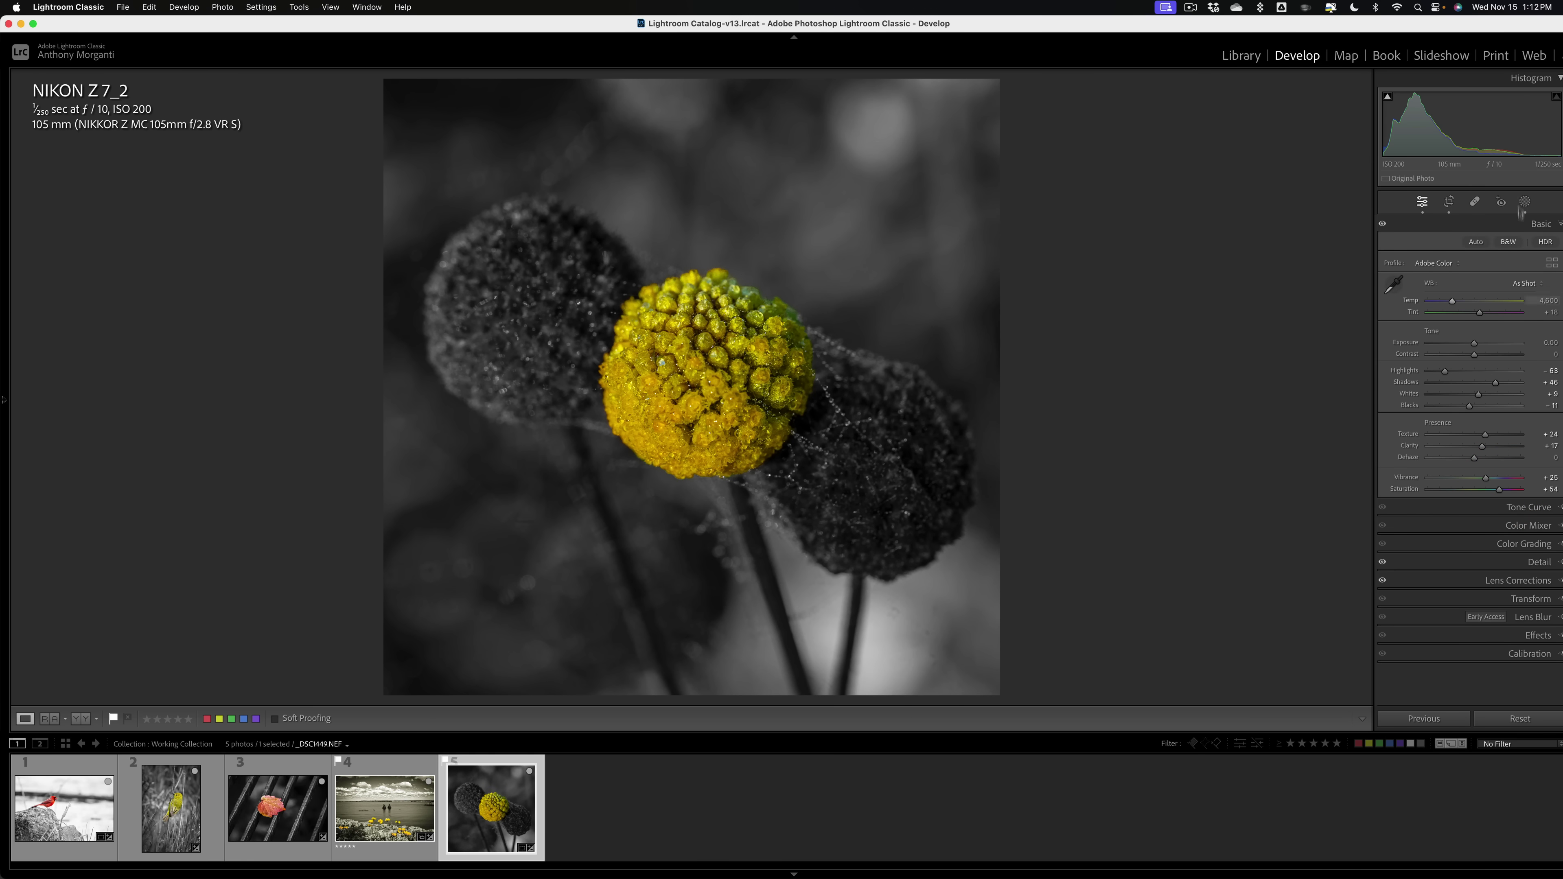
# - Collapse the Basic panel to leave the finished puff flower photo in view
pyautogui.click(1537, 225)
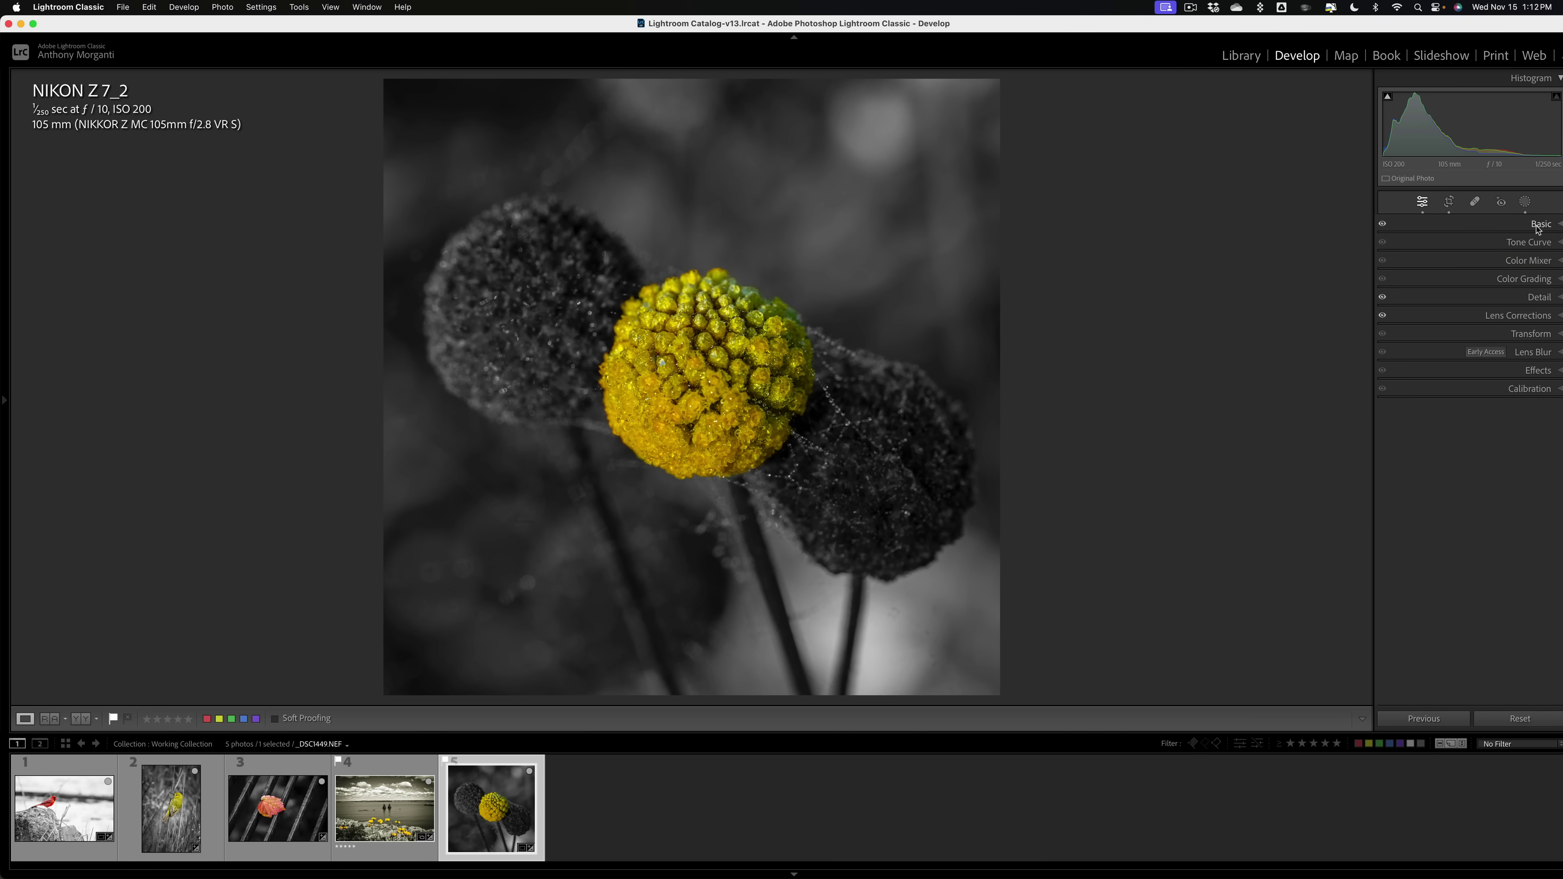